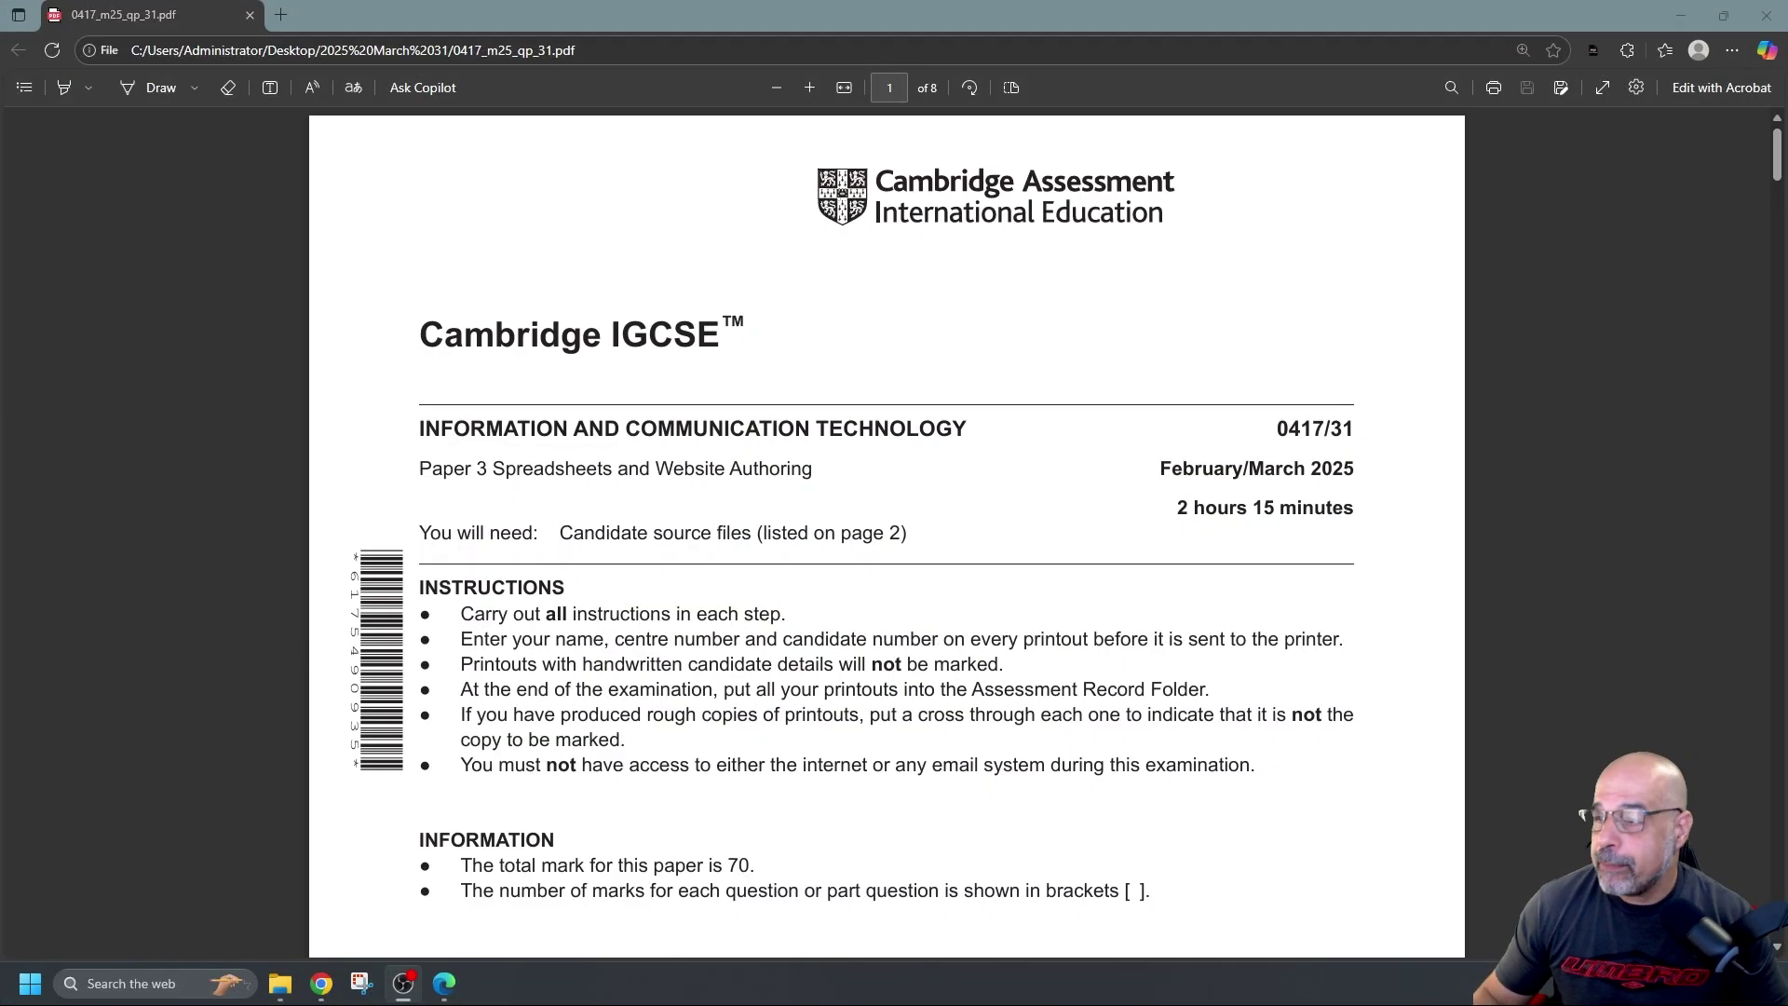
Scroll to page 2 of the exam paper and highlight the list of supplied source files
scroll(839, 531, down, 10)
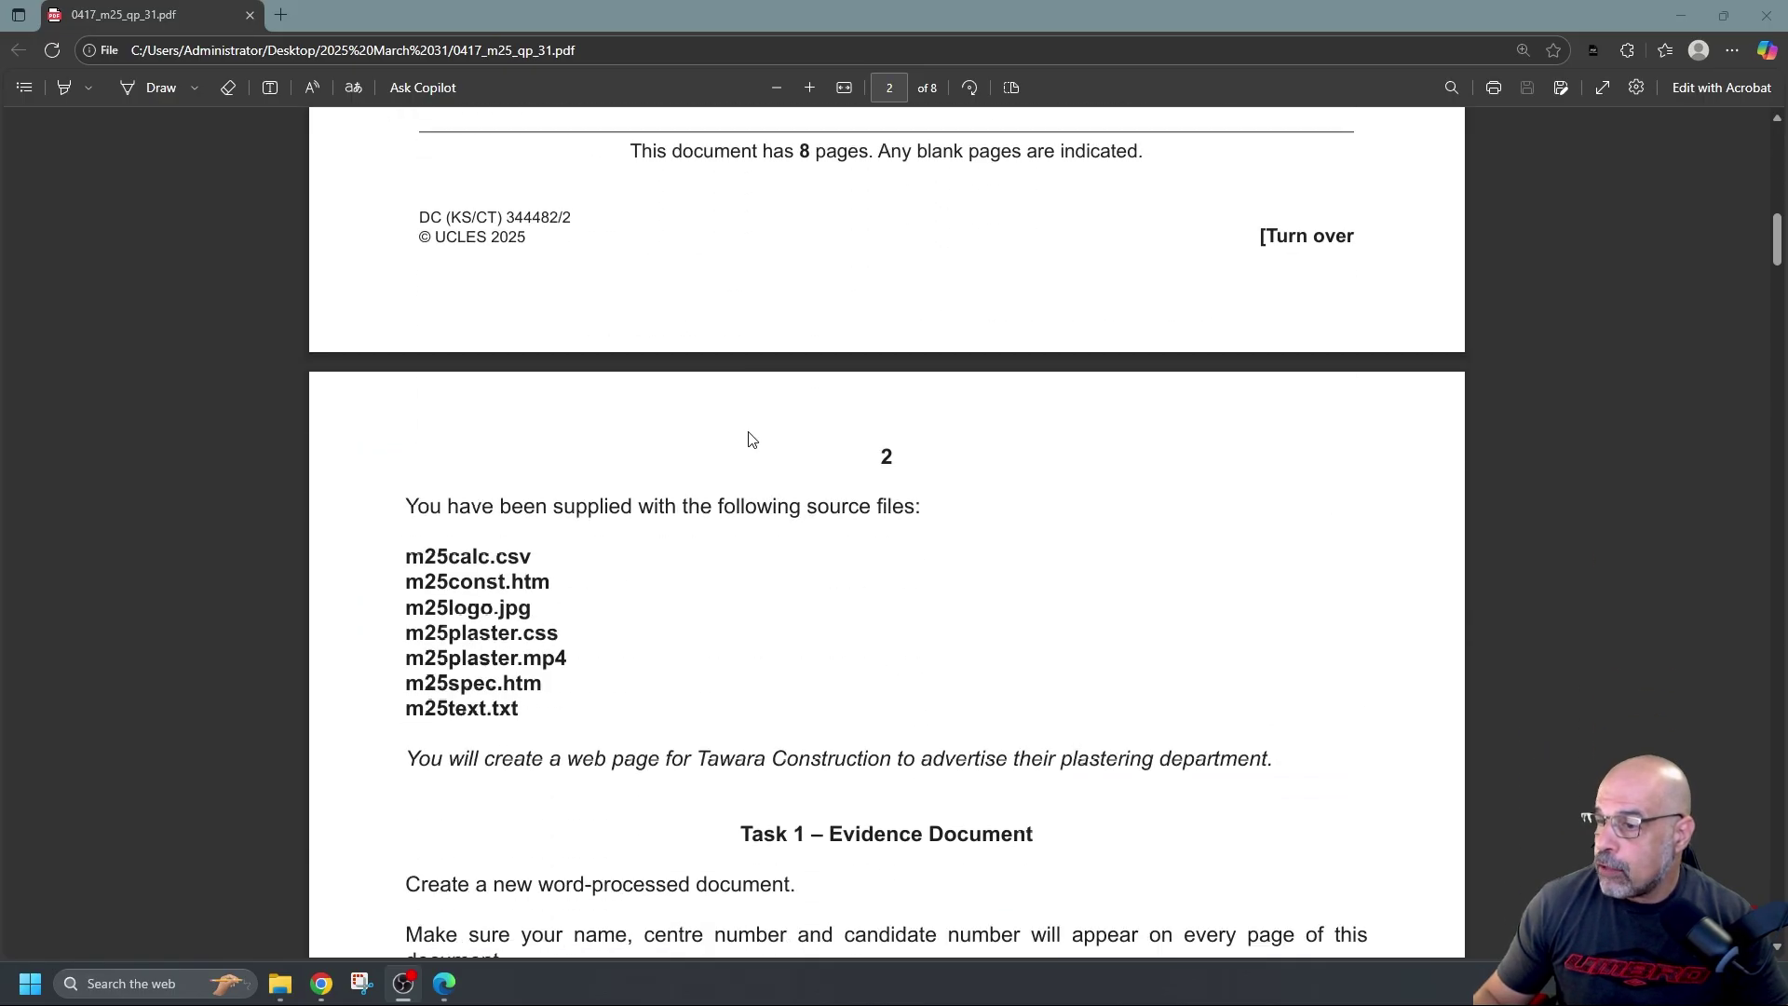
scroll(753, 439, down, 2)
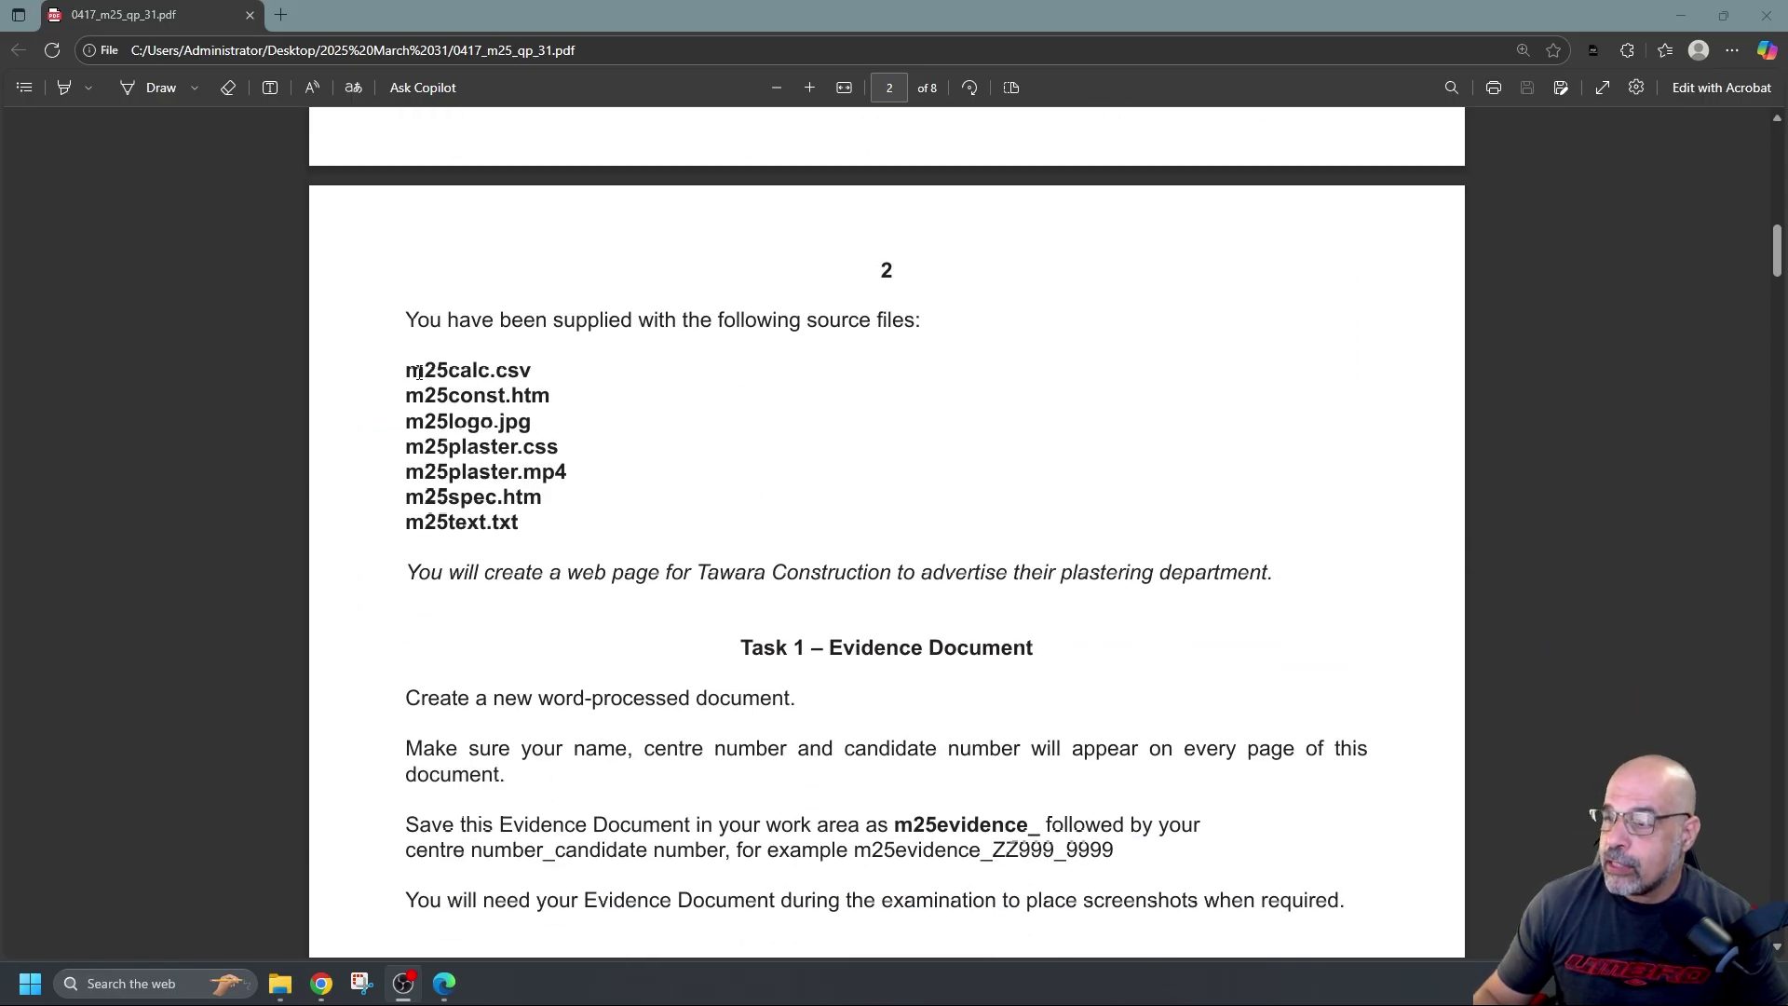
drag(407, 370, 528, 521)
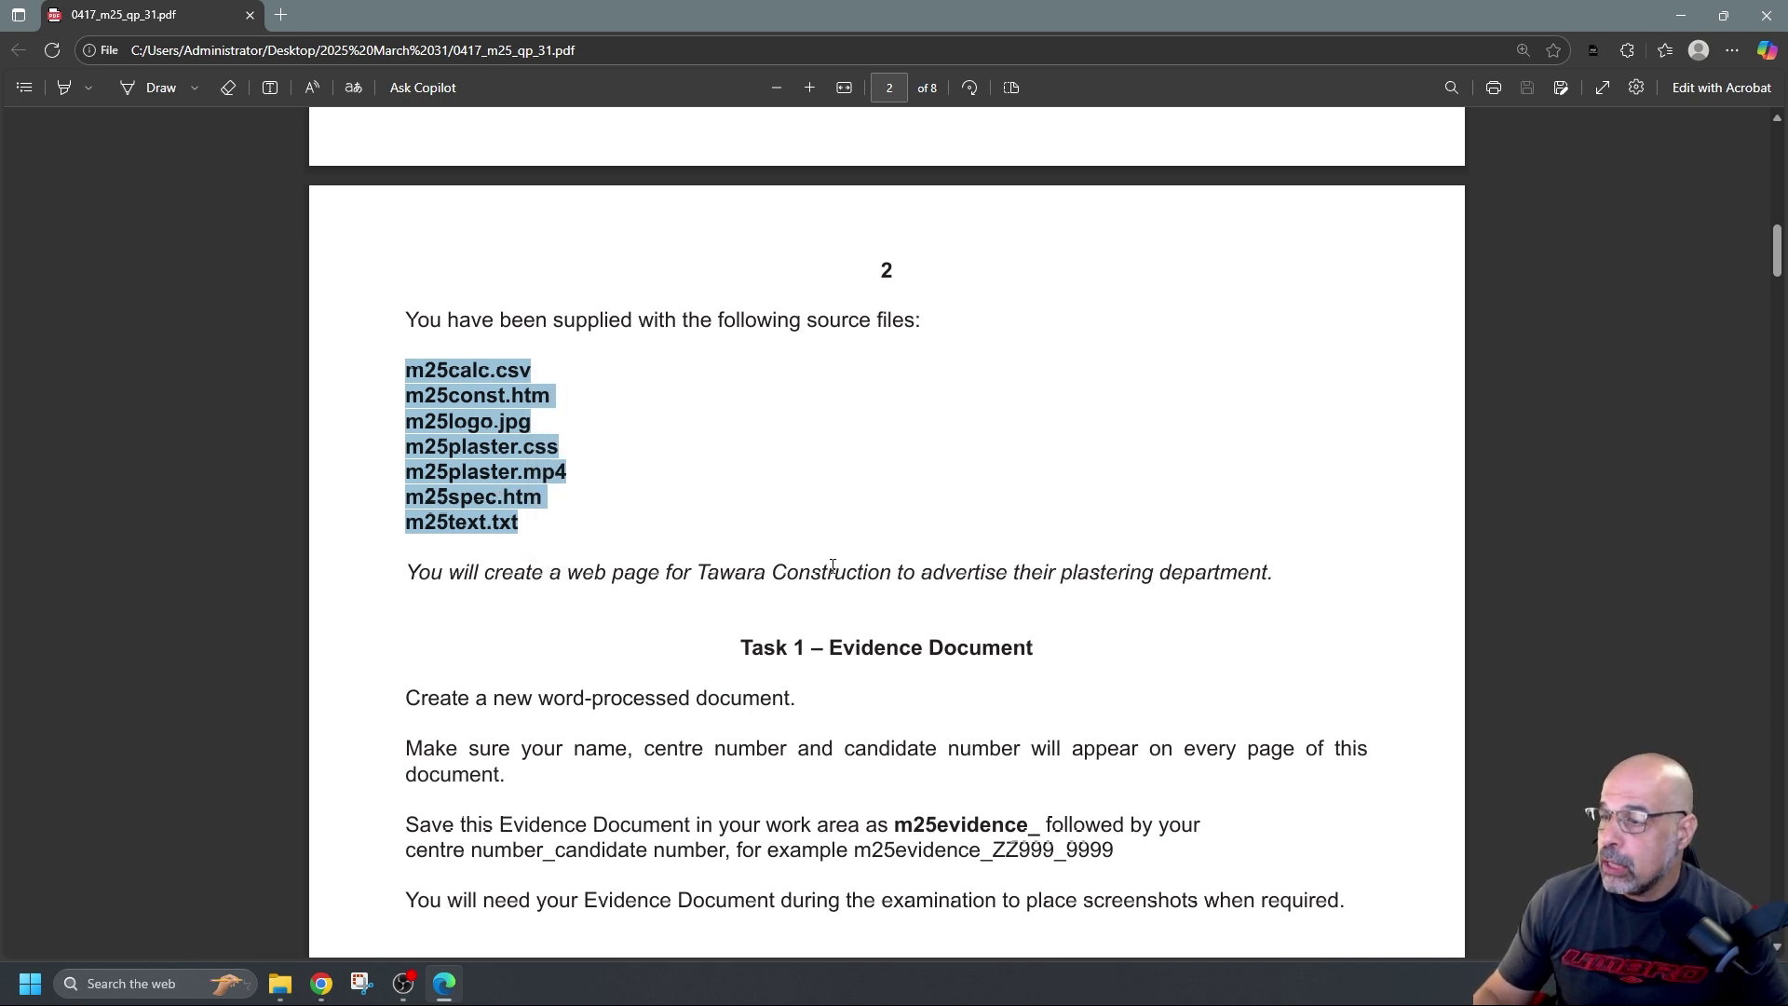
scroll(833, 566, down, 2)
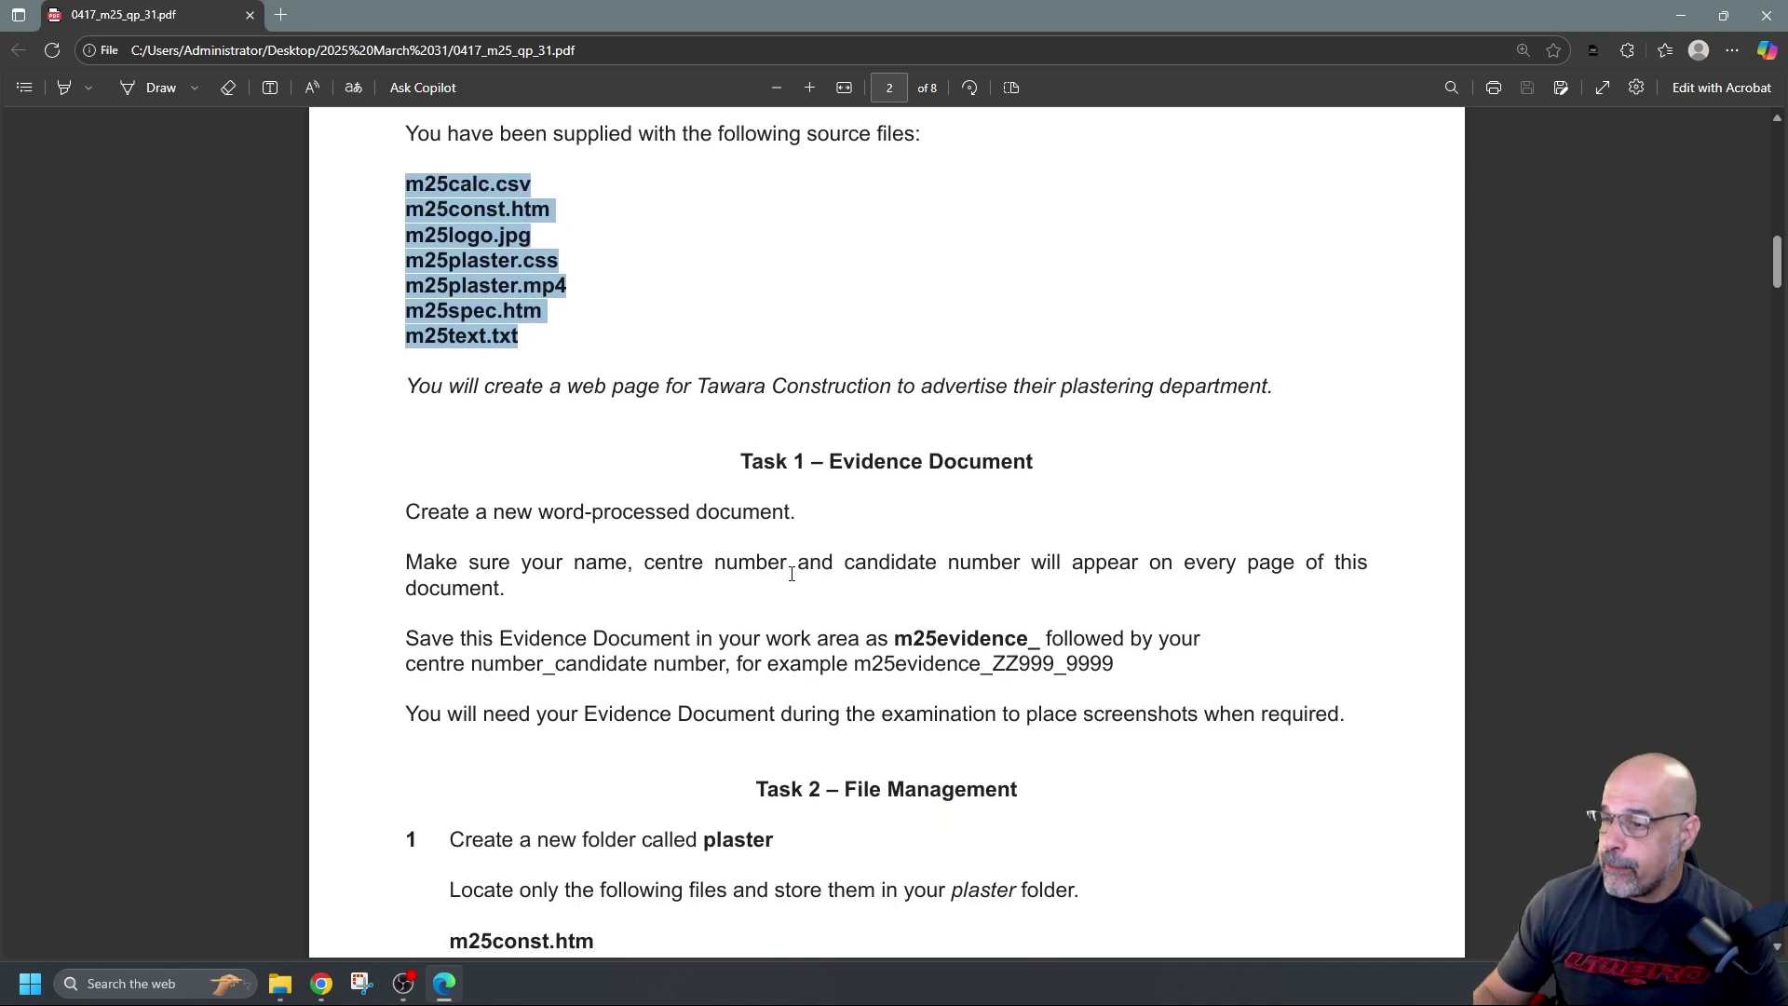
scroll(793, 572, down, 1)
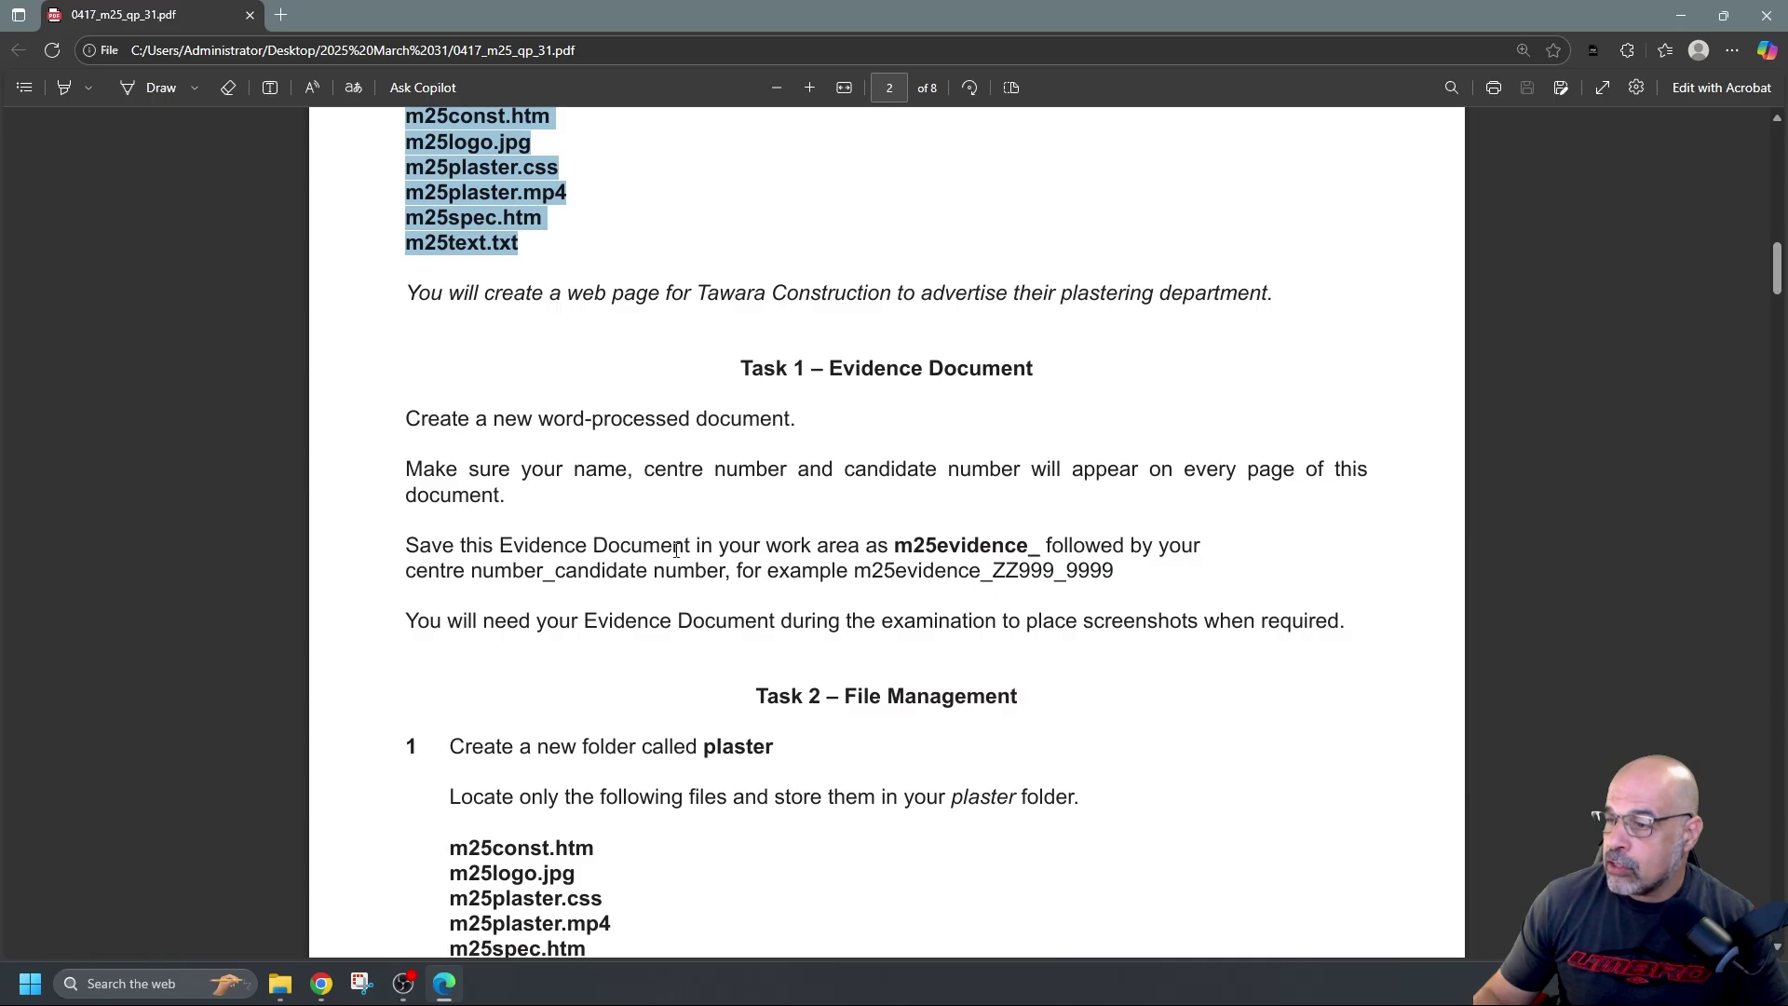
Copy the m25evidence_ prefix and example name m25evidence_ZZ999_9999, then minimise Edge
drag(895, 550, 1031, 550)
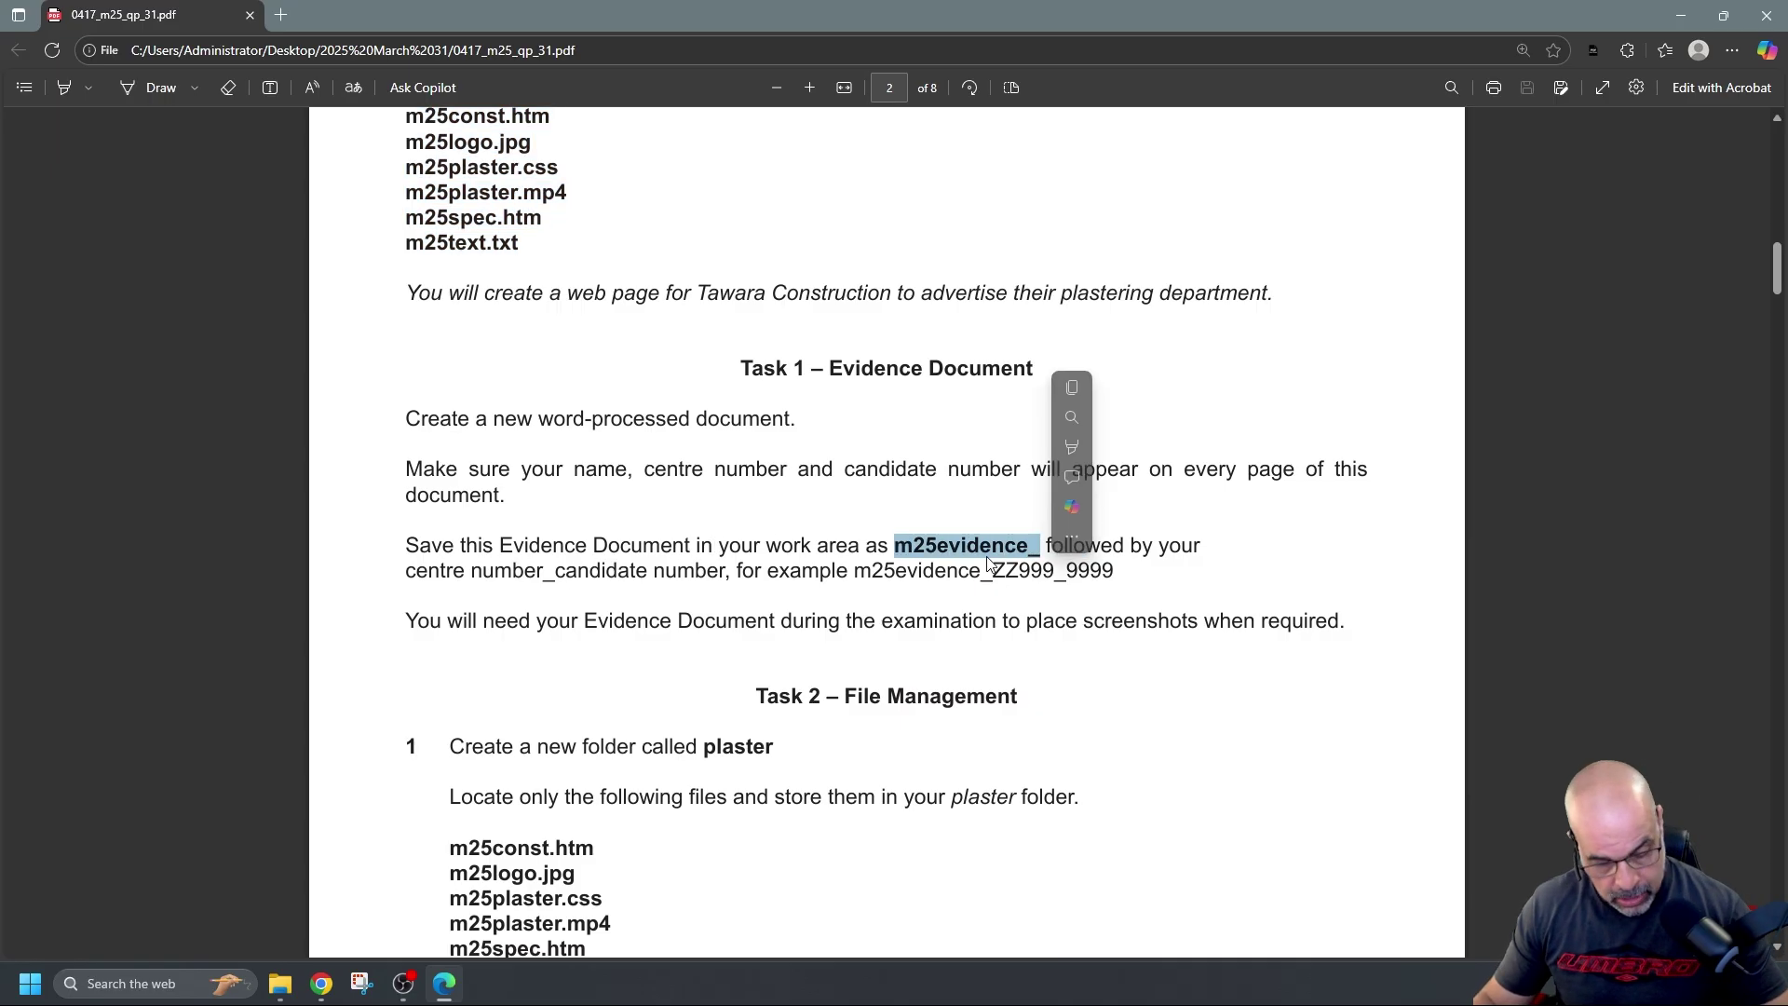
key(ctrl+c)
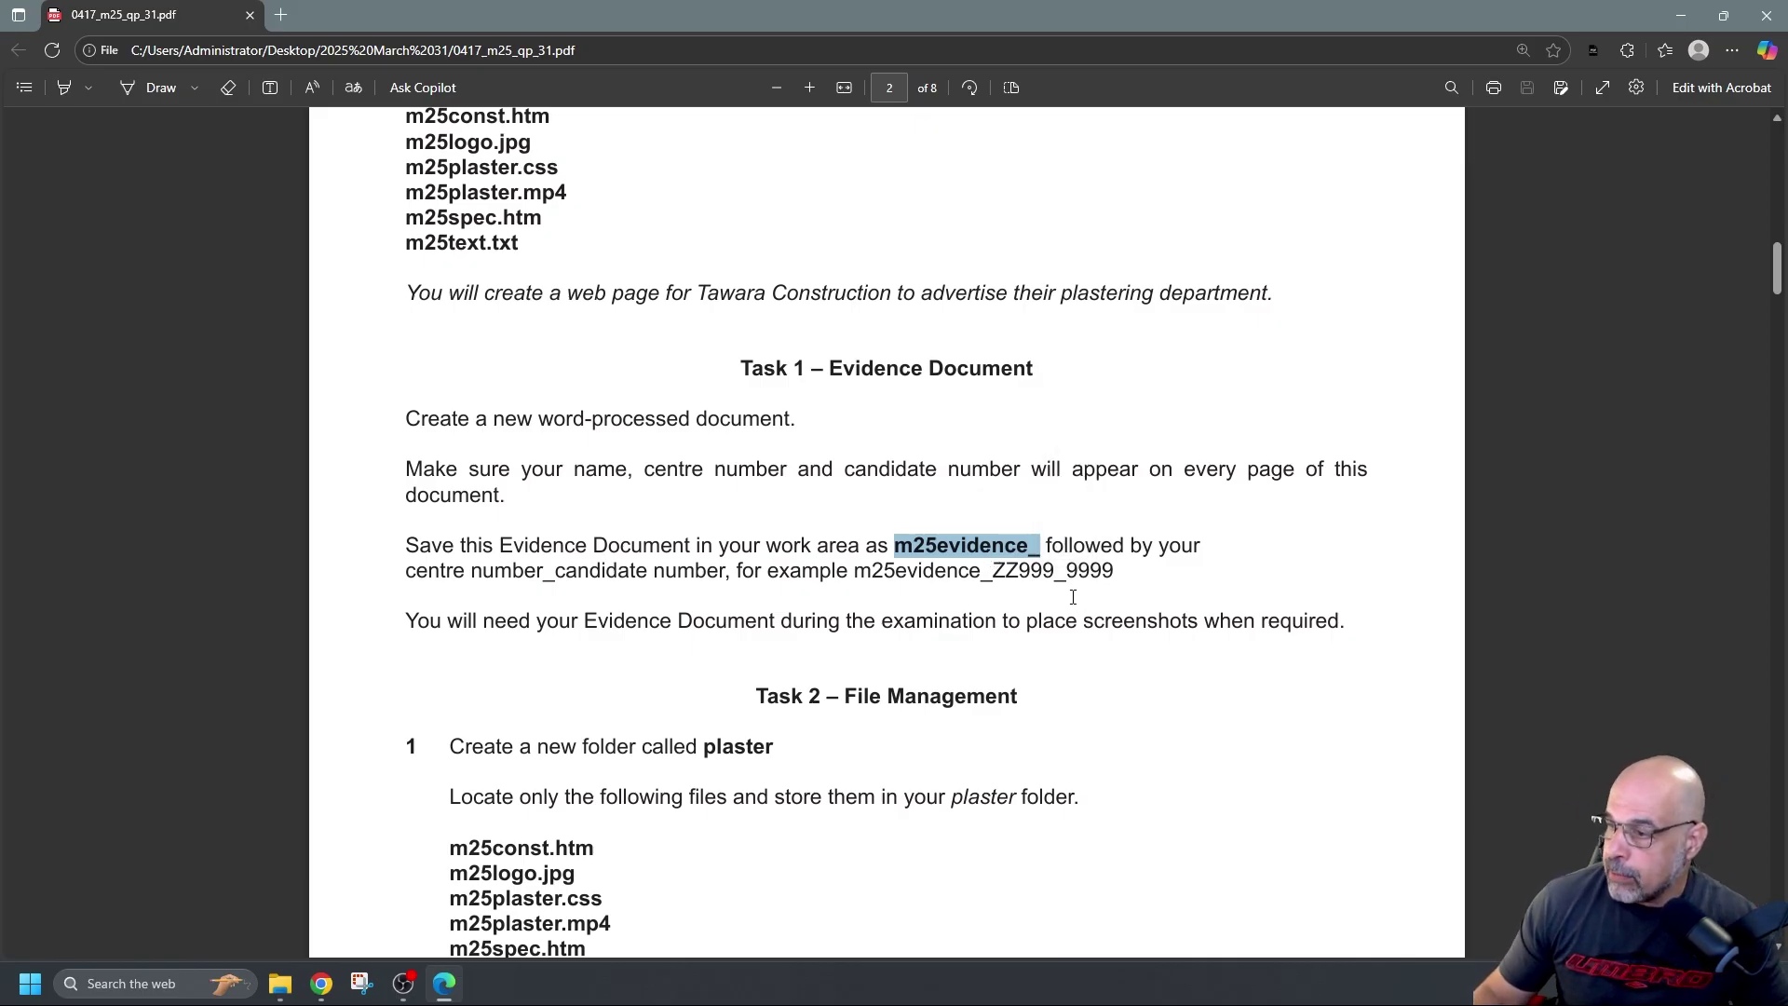
drag(856, 570, 1118, 565)
key(ctrl+c)
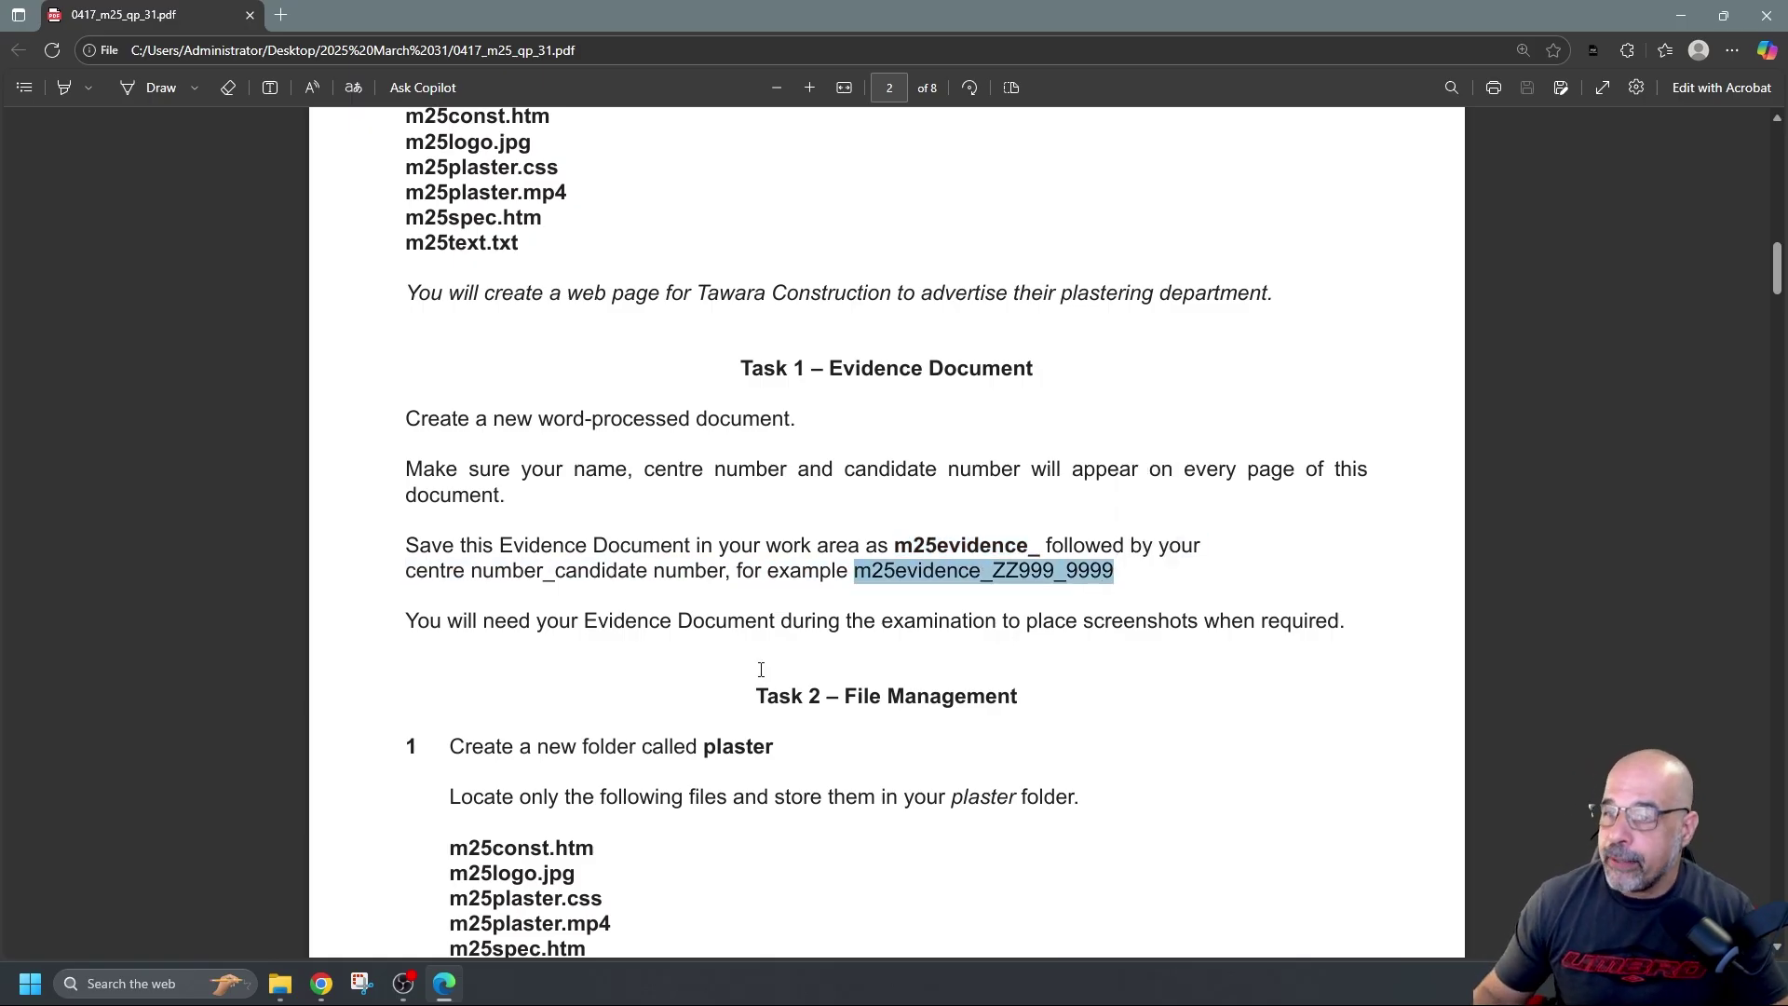
key(super+Down)
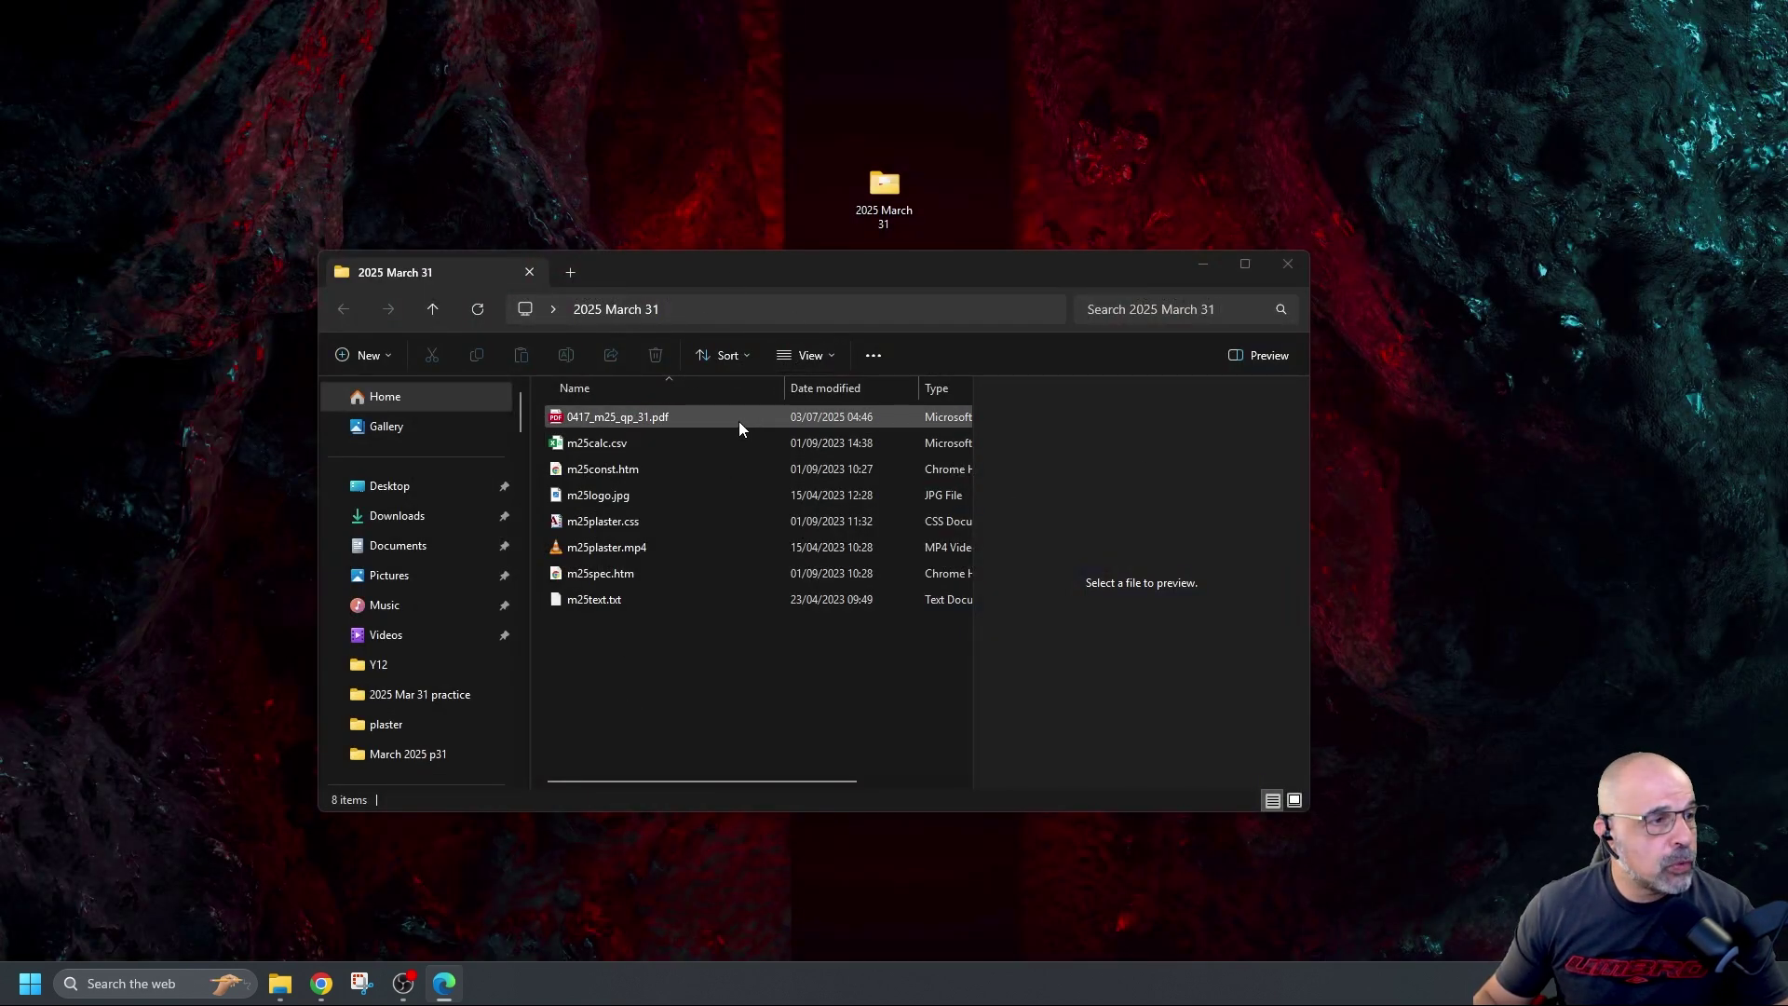
drag(830, 263, 835, 186)
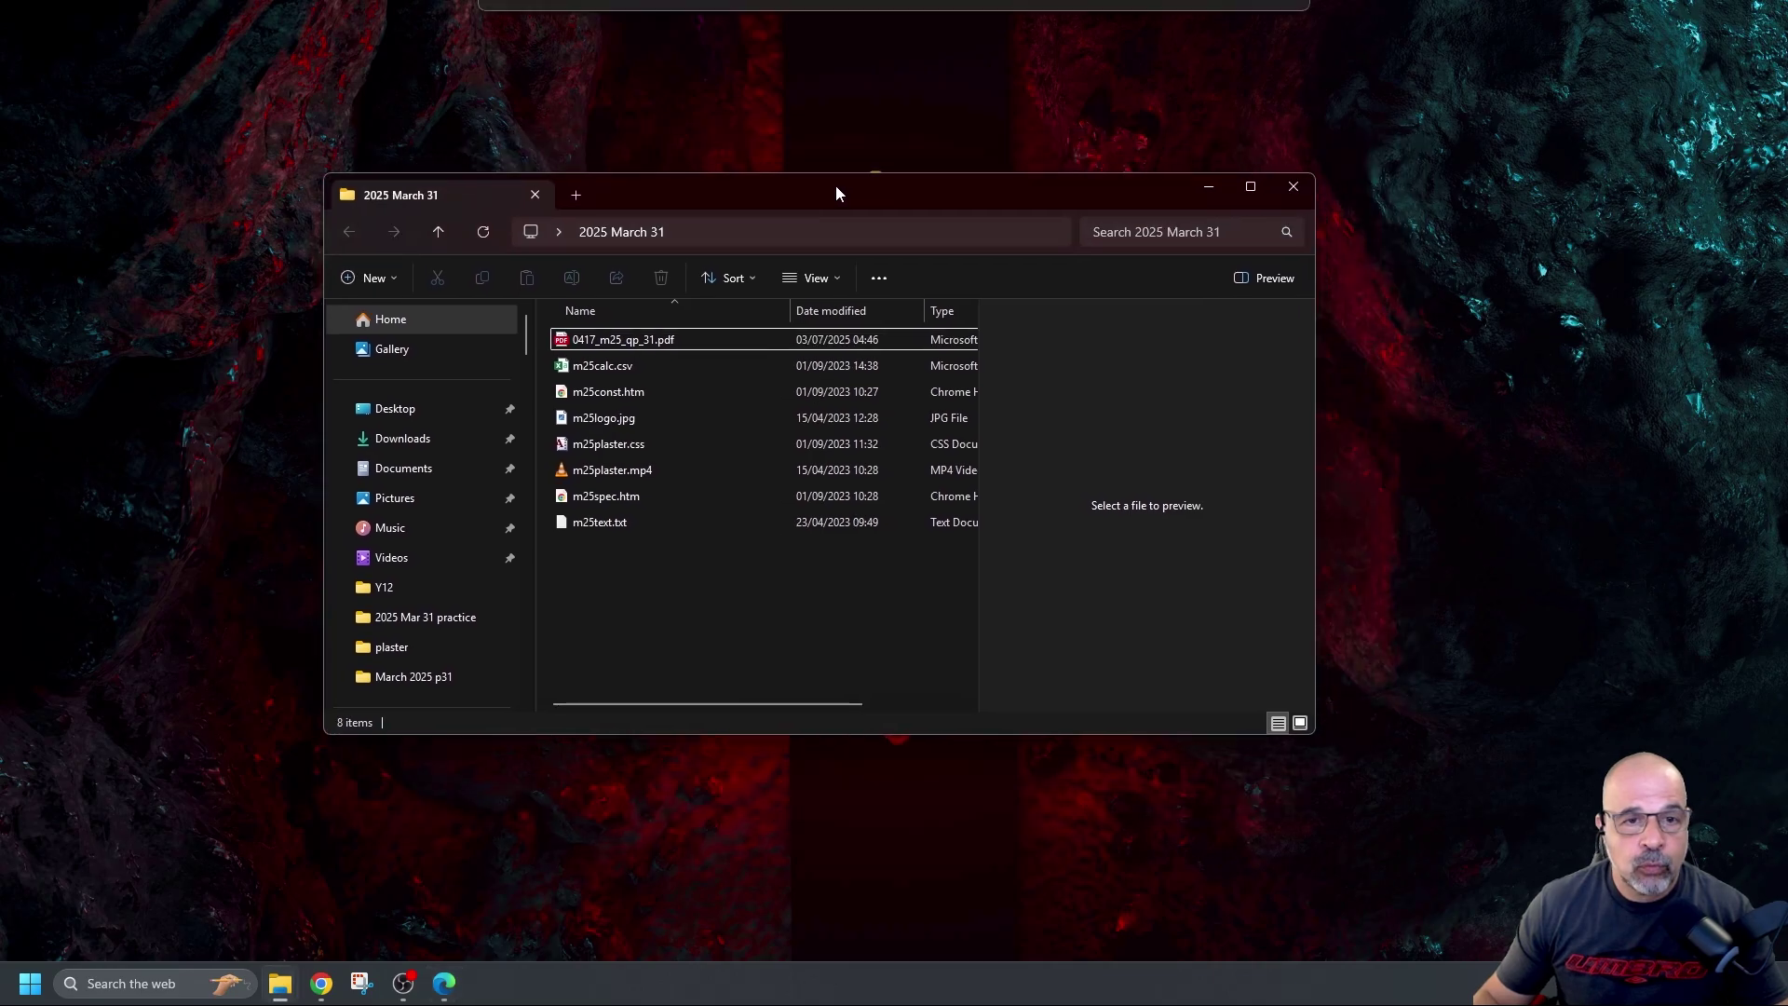
right_click(660, 583)
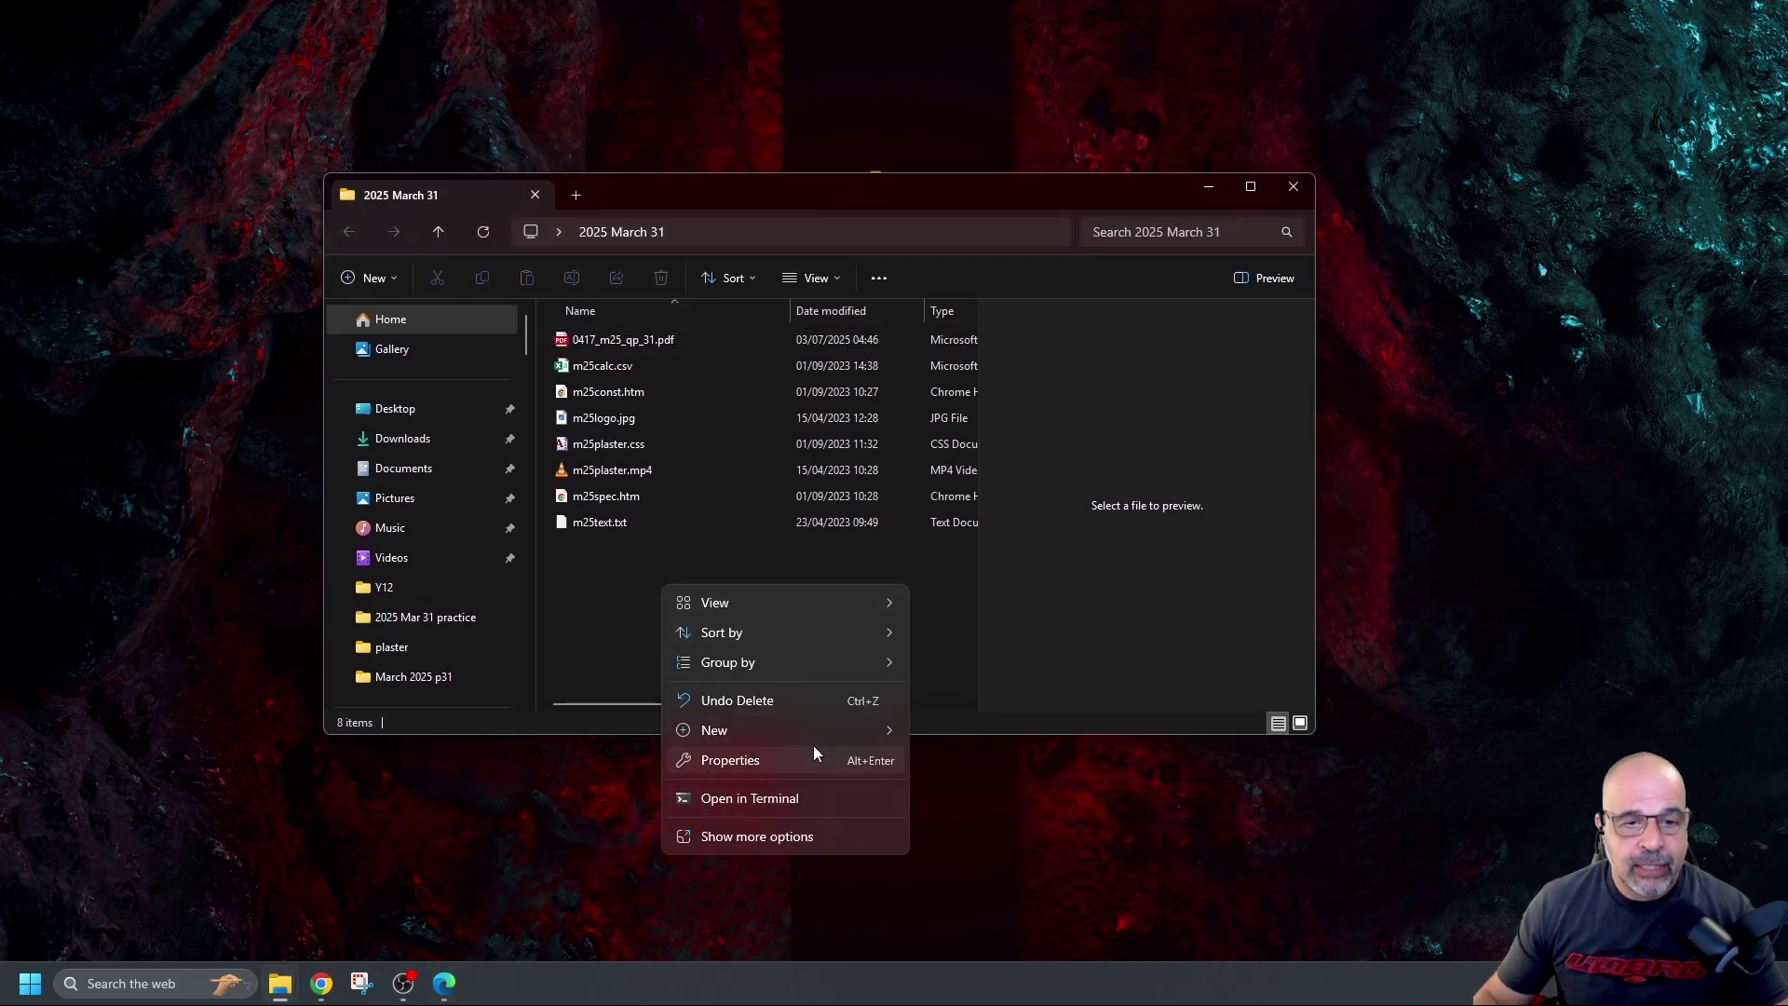
mouse_move(808, 733)
click(987, 499)
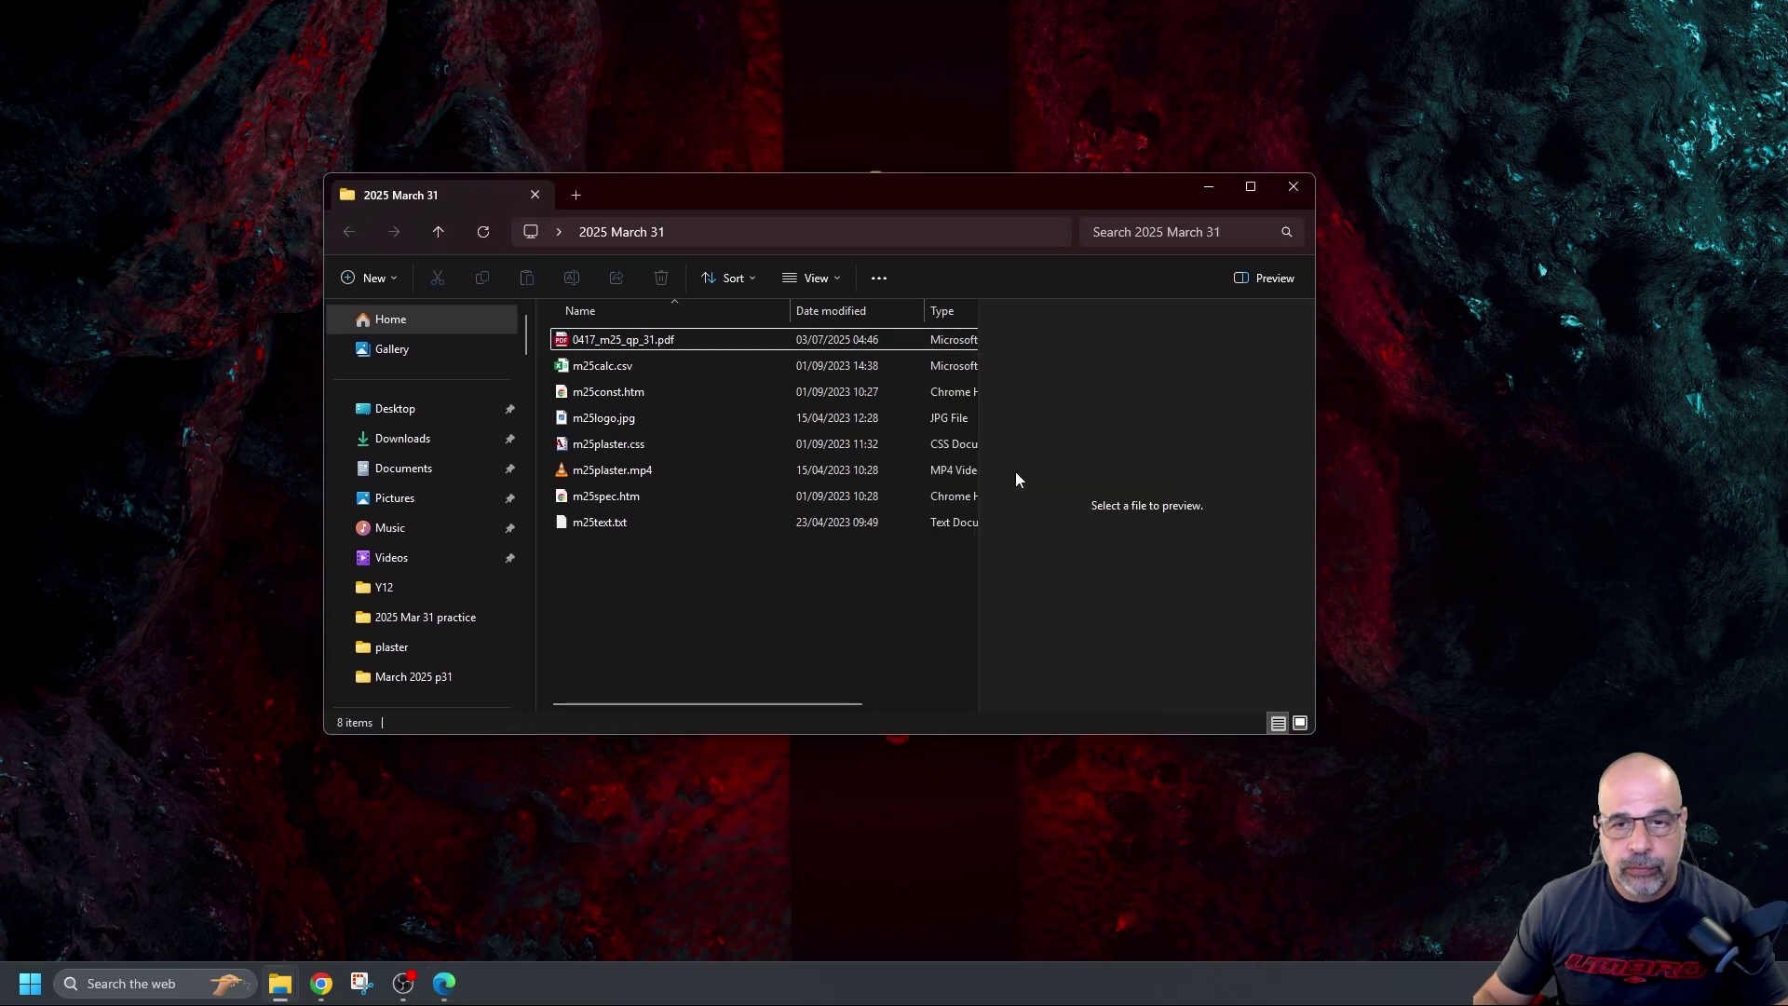
text(m25evidence_)
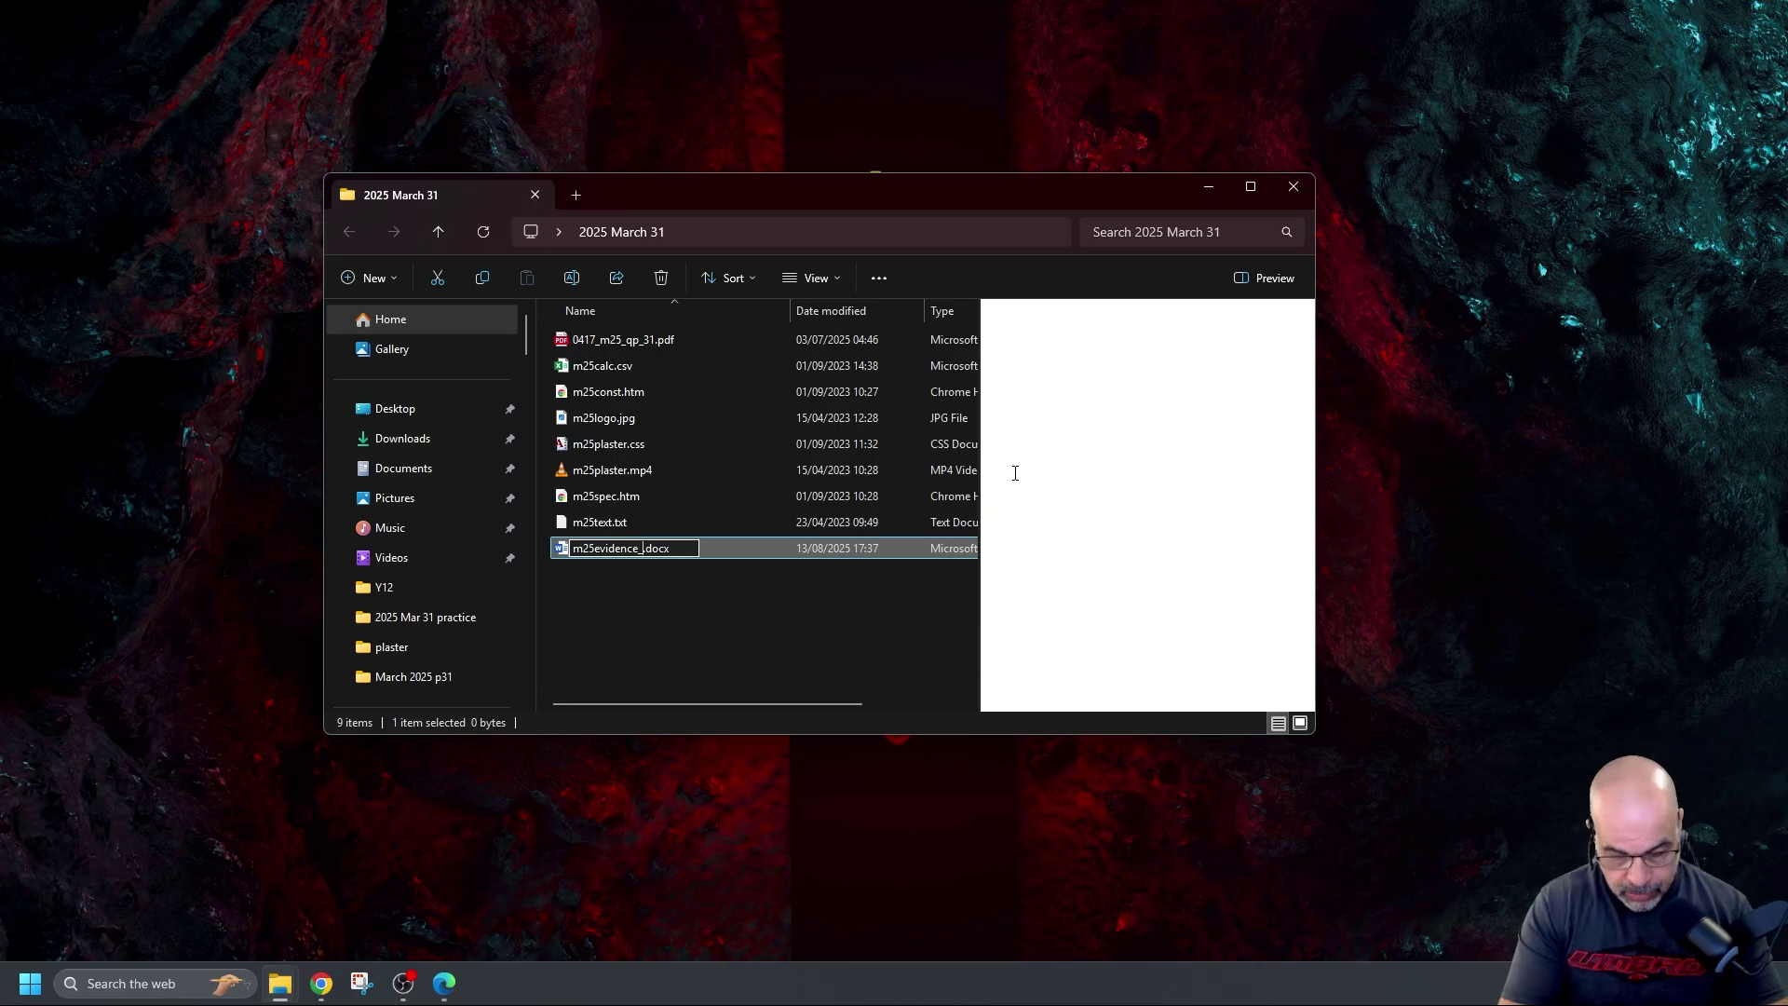
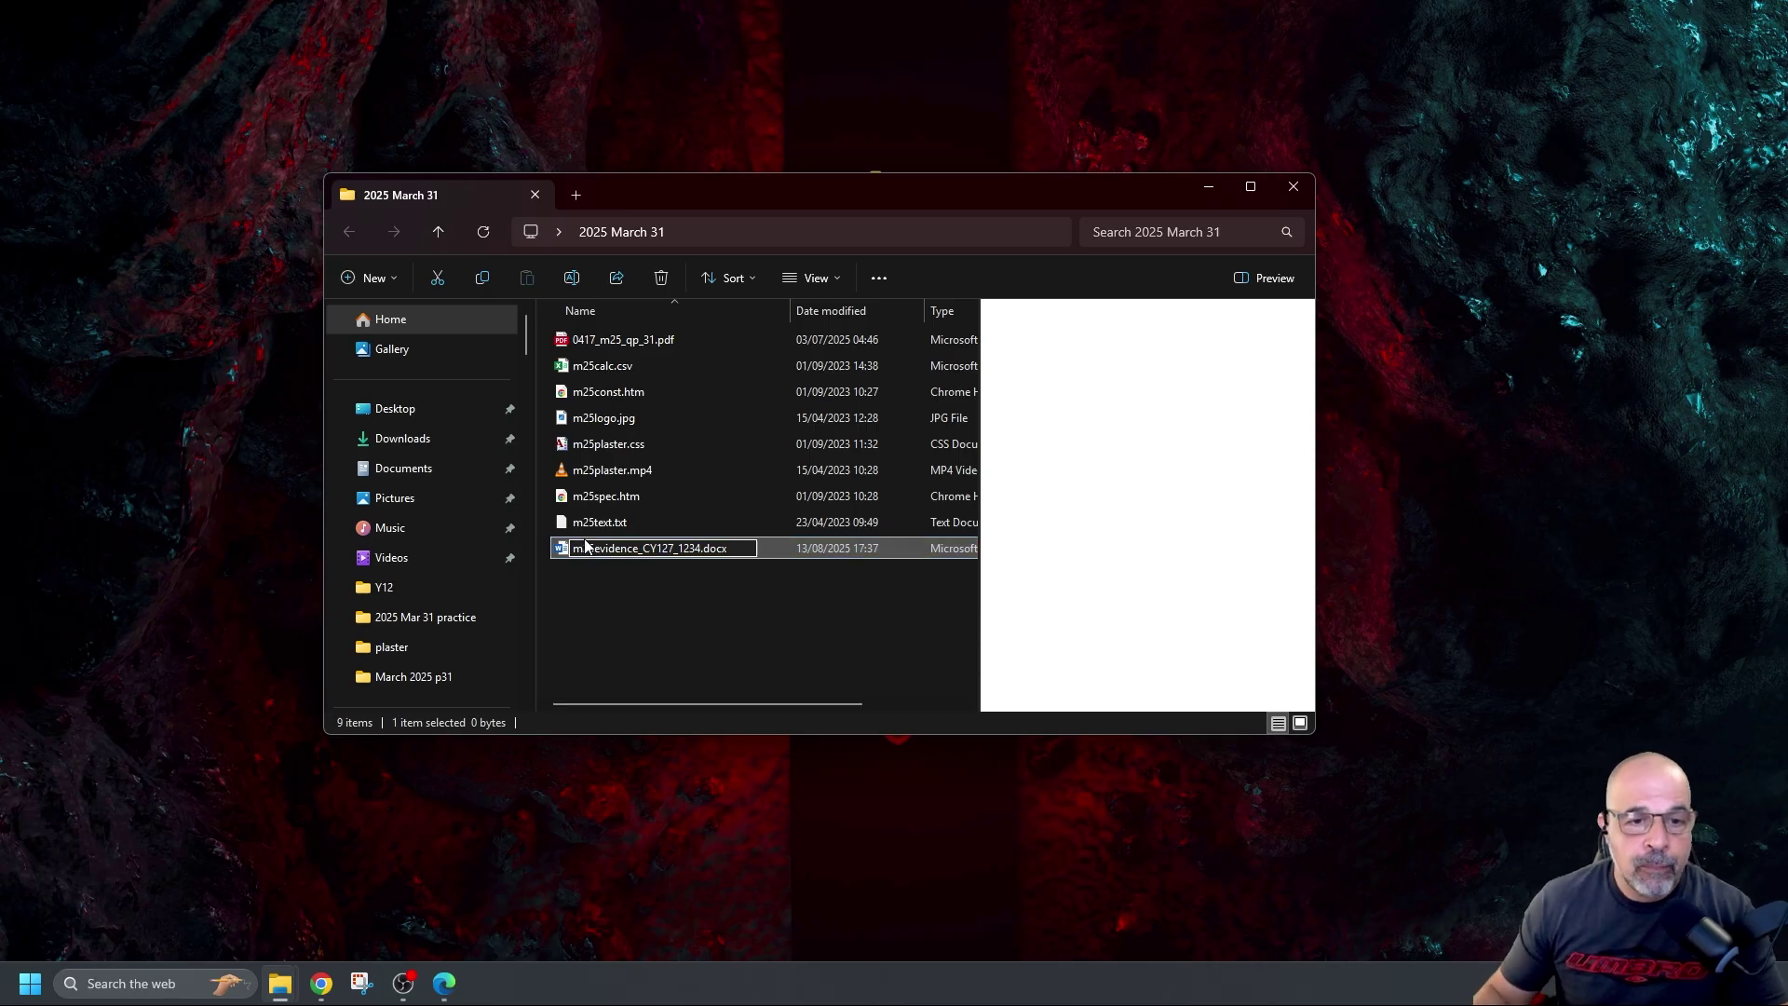
drag(636, 549, 570, 550)
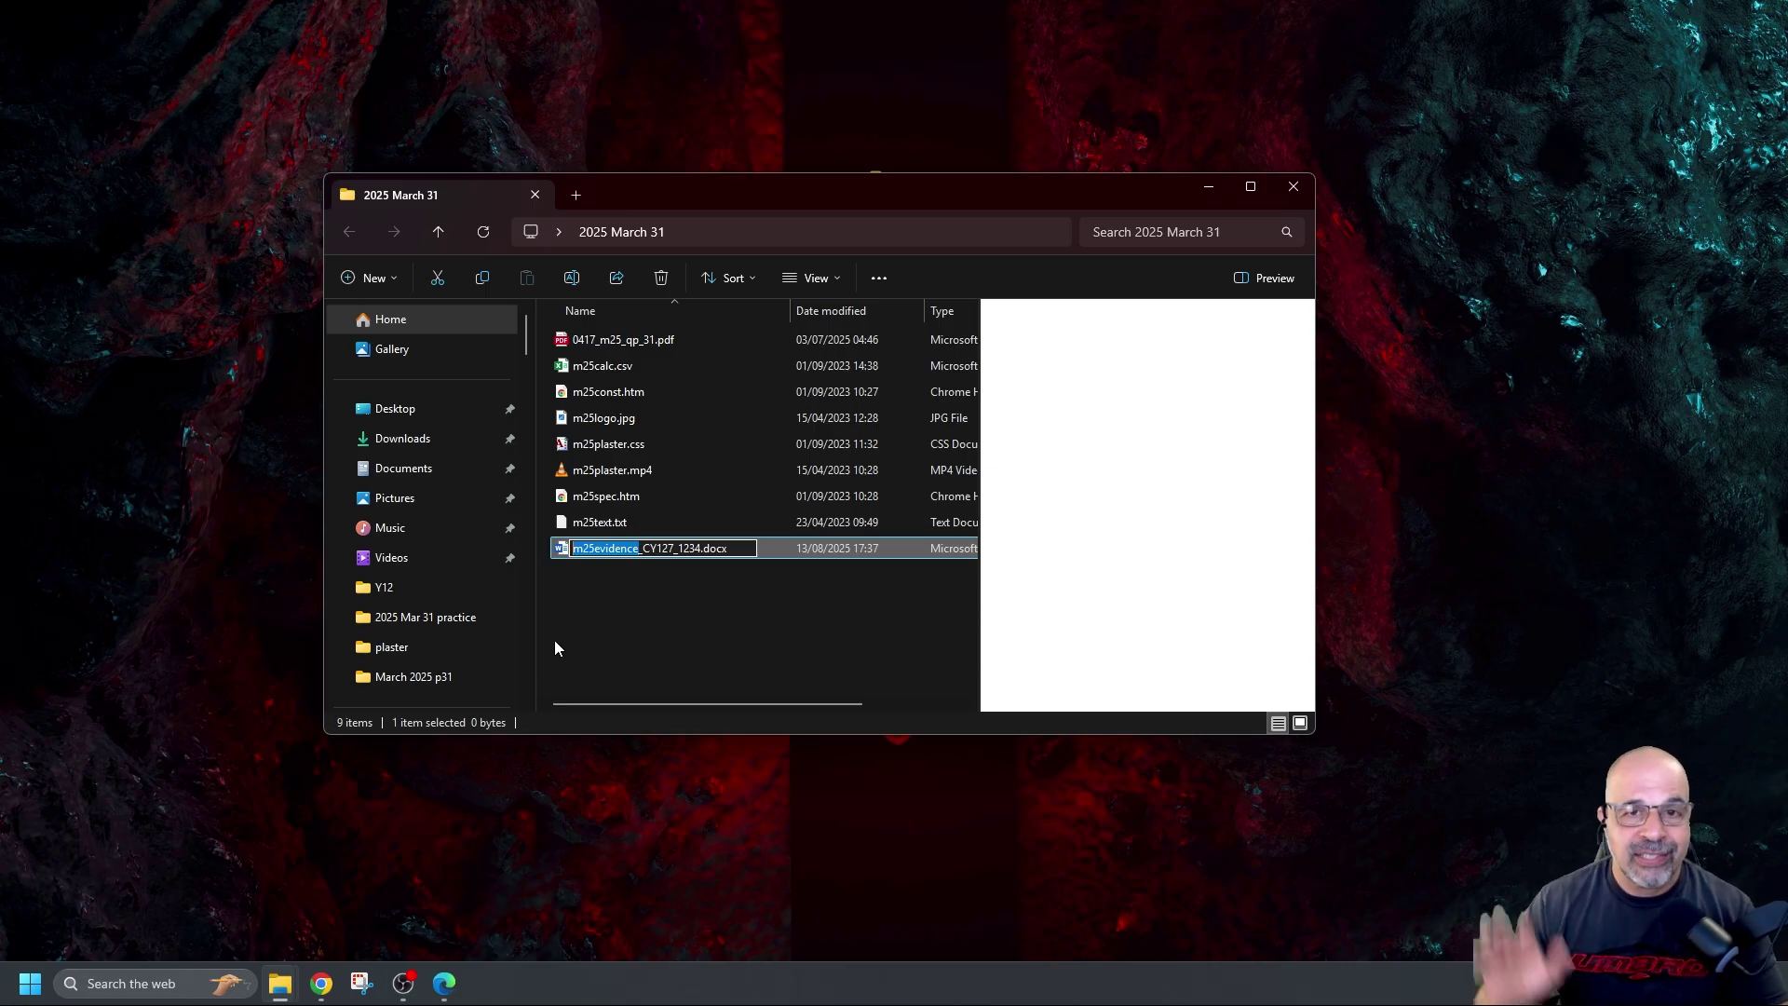
key(Return)
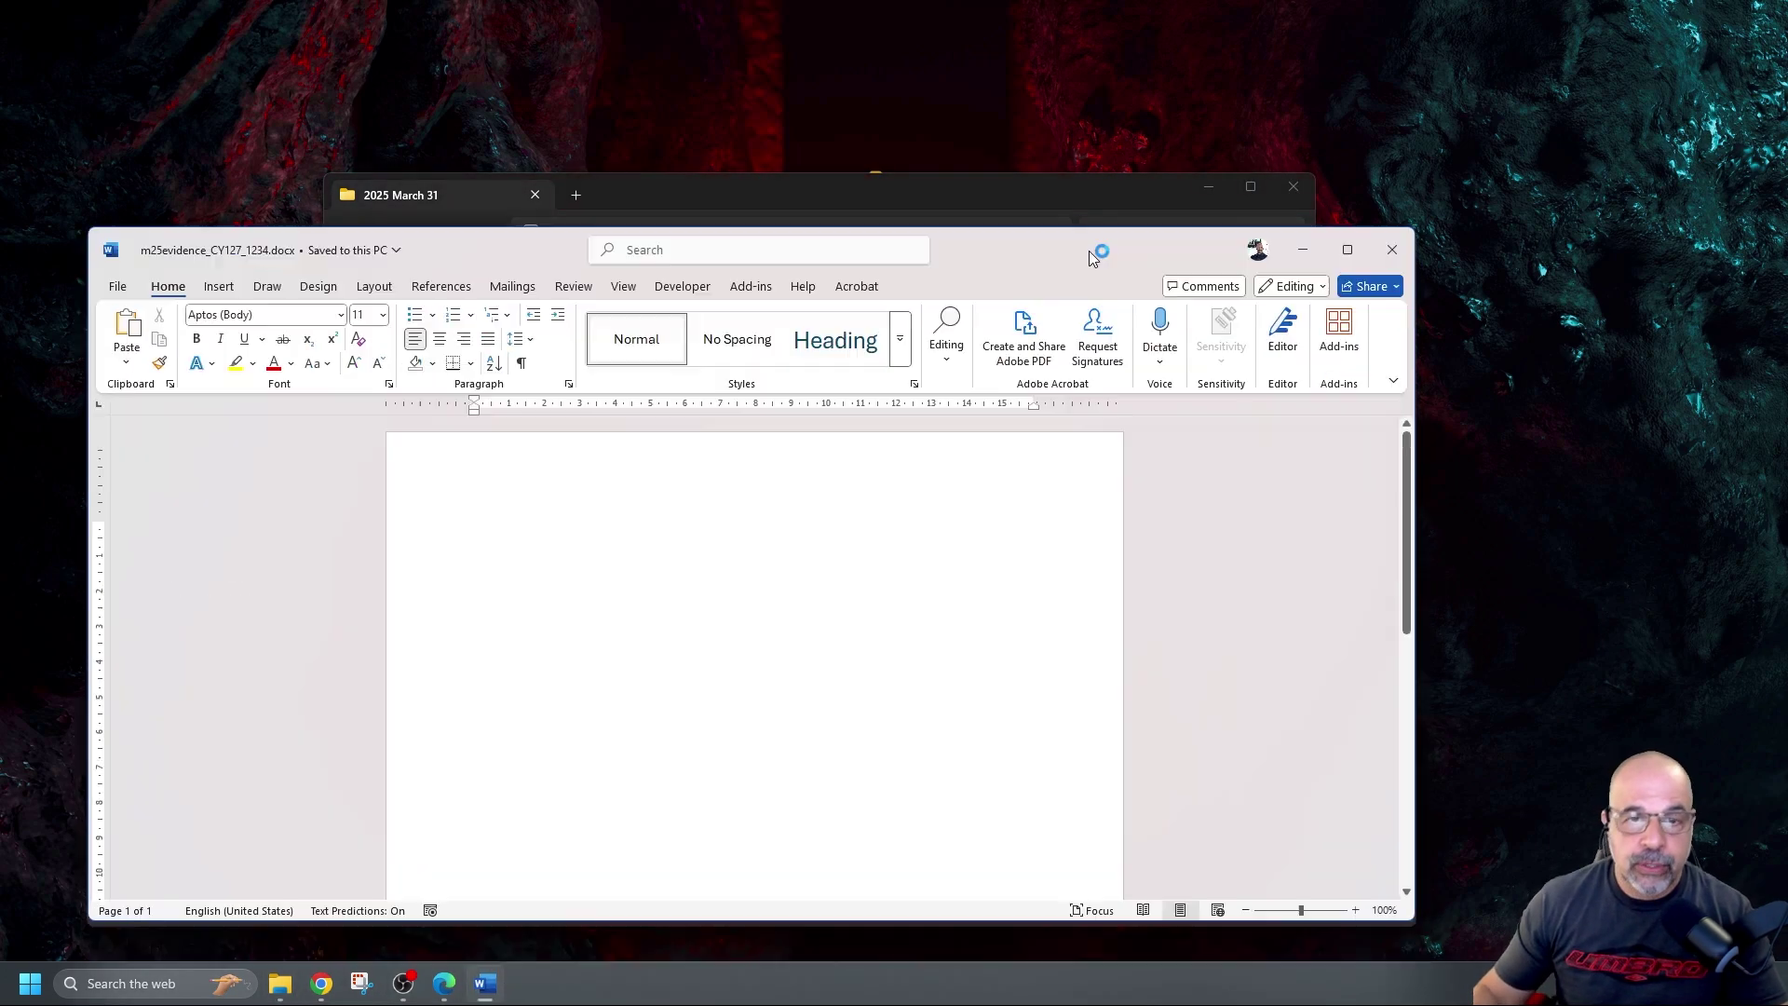
Maximise Word, enter the candidate's name, centre and candidate numbers in the header, and save
drag(1088, 250, 1098, 37)
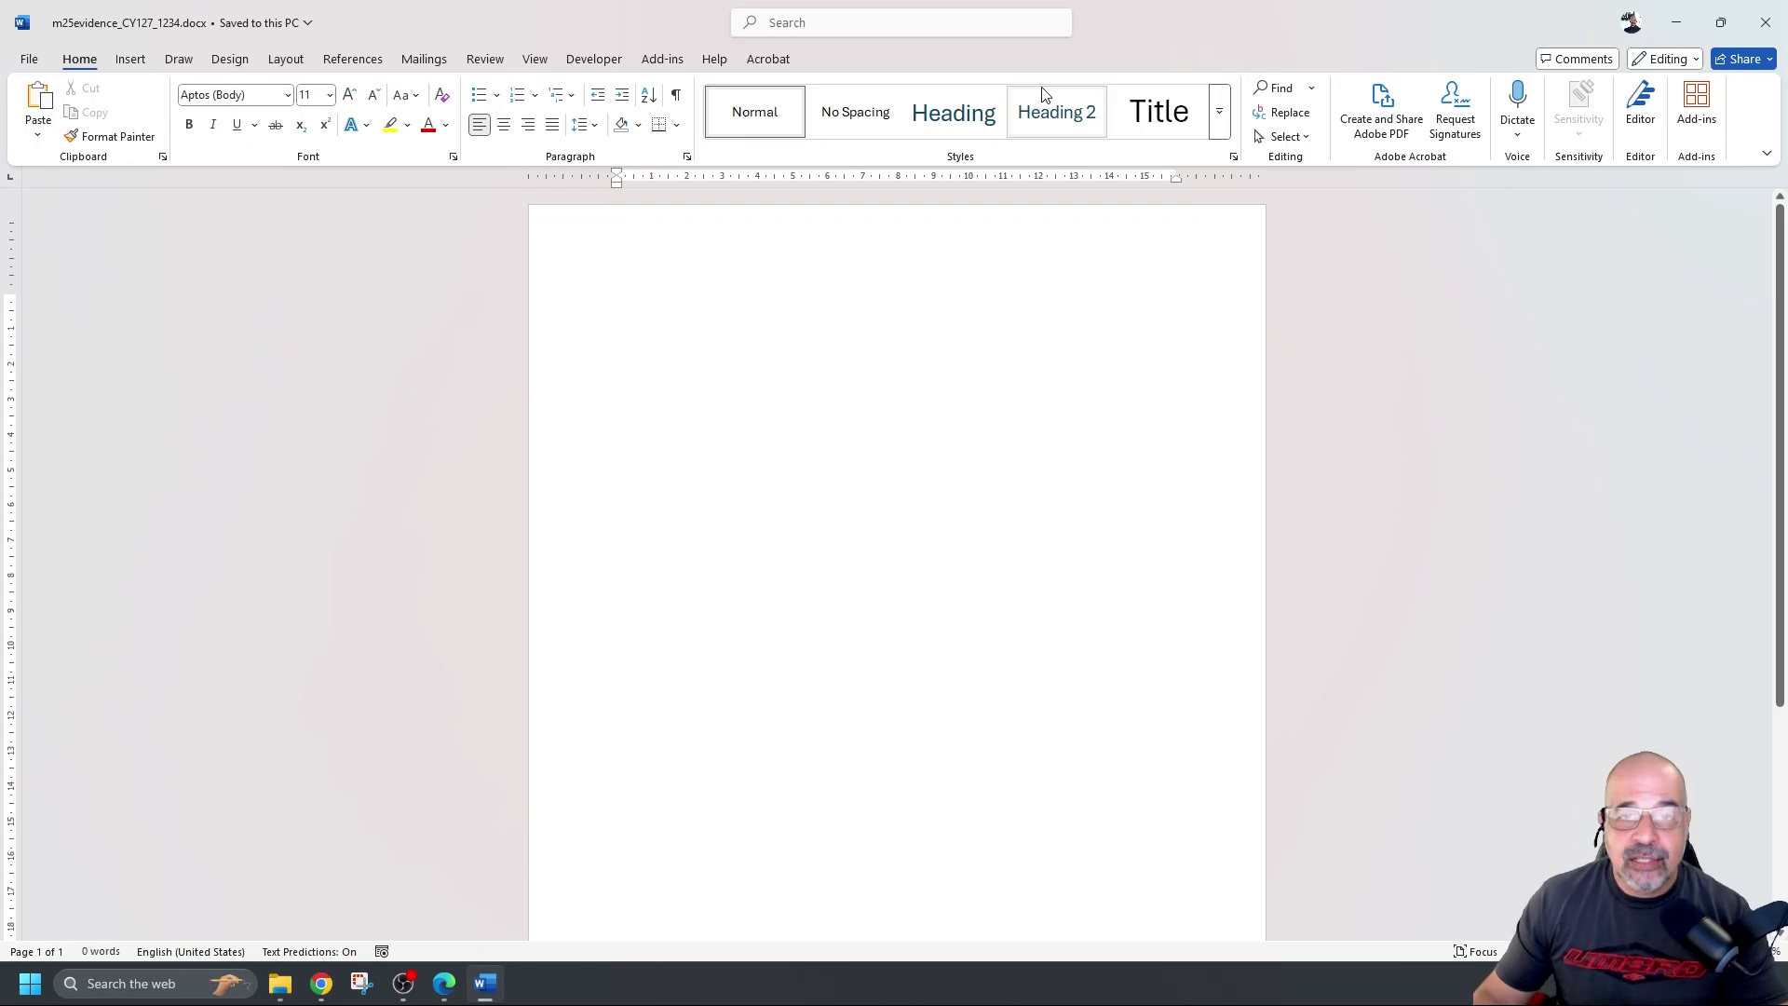
scroll(997, 268, up, 2)
scroll(926, 276, up, 1)
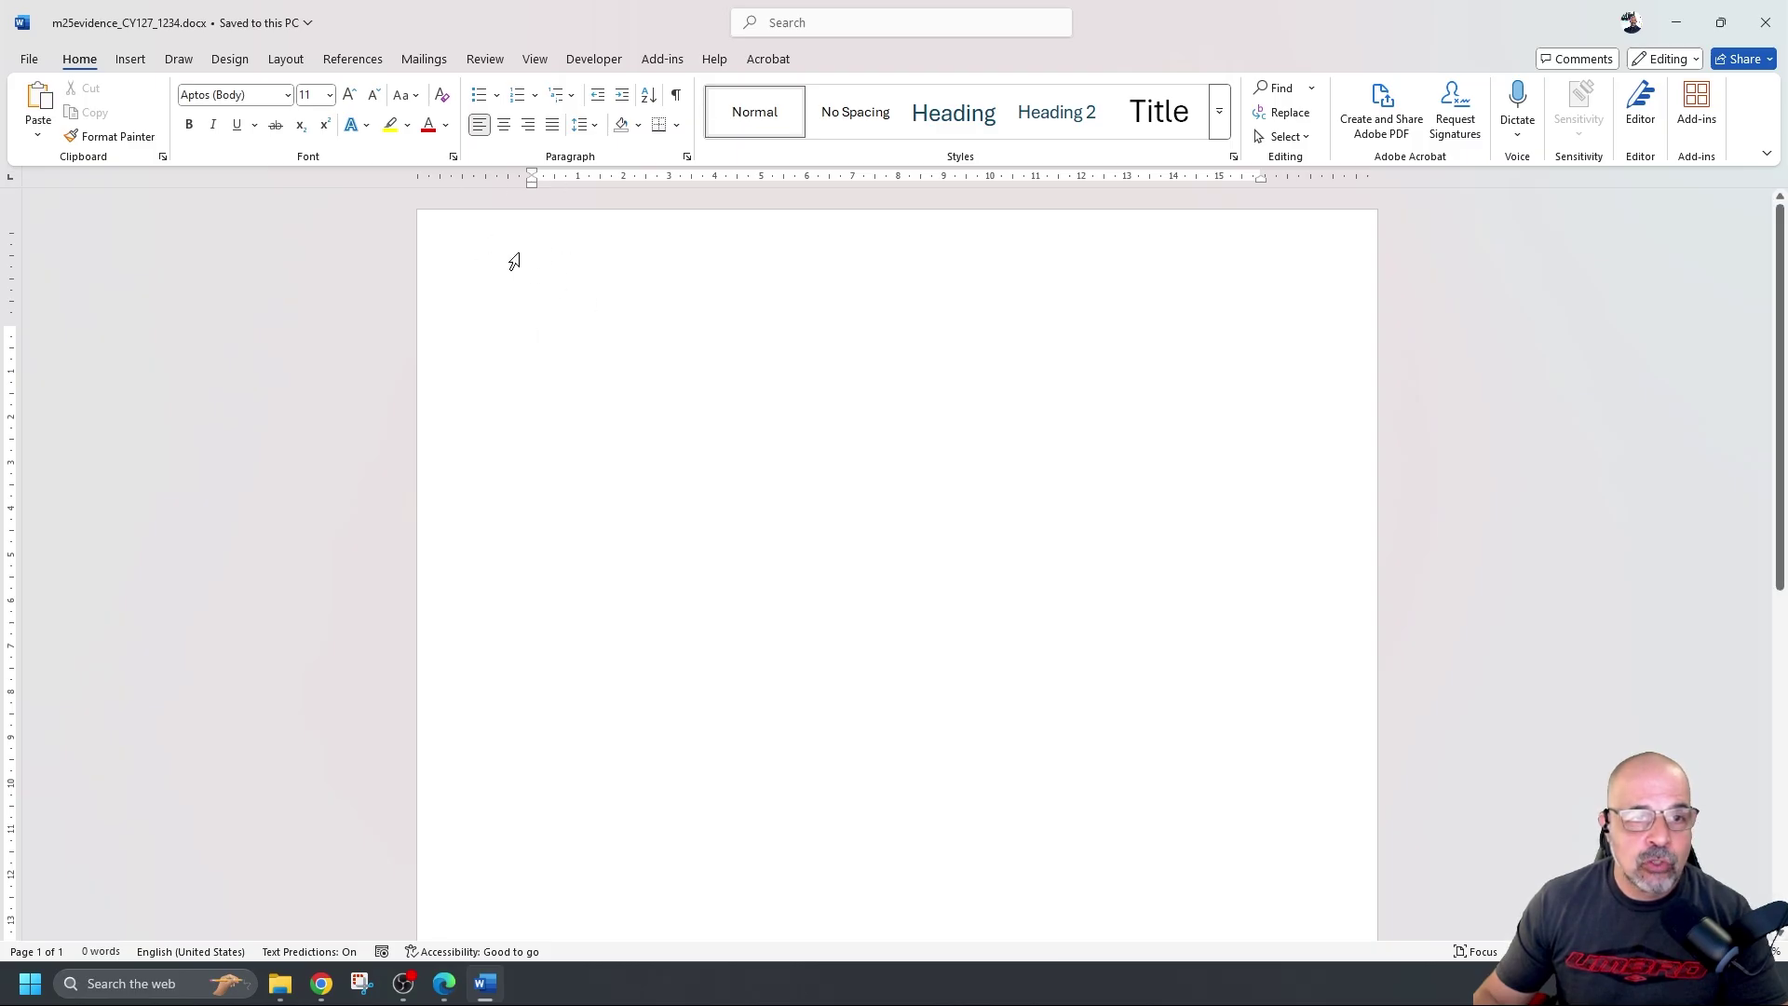
double_click(547, 254)
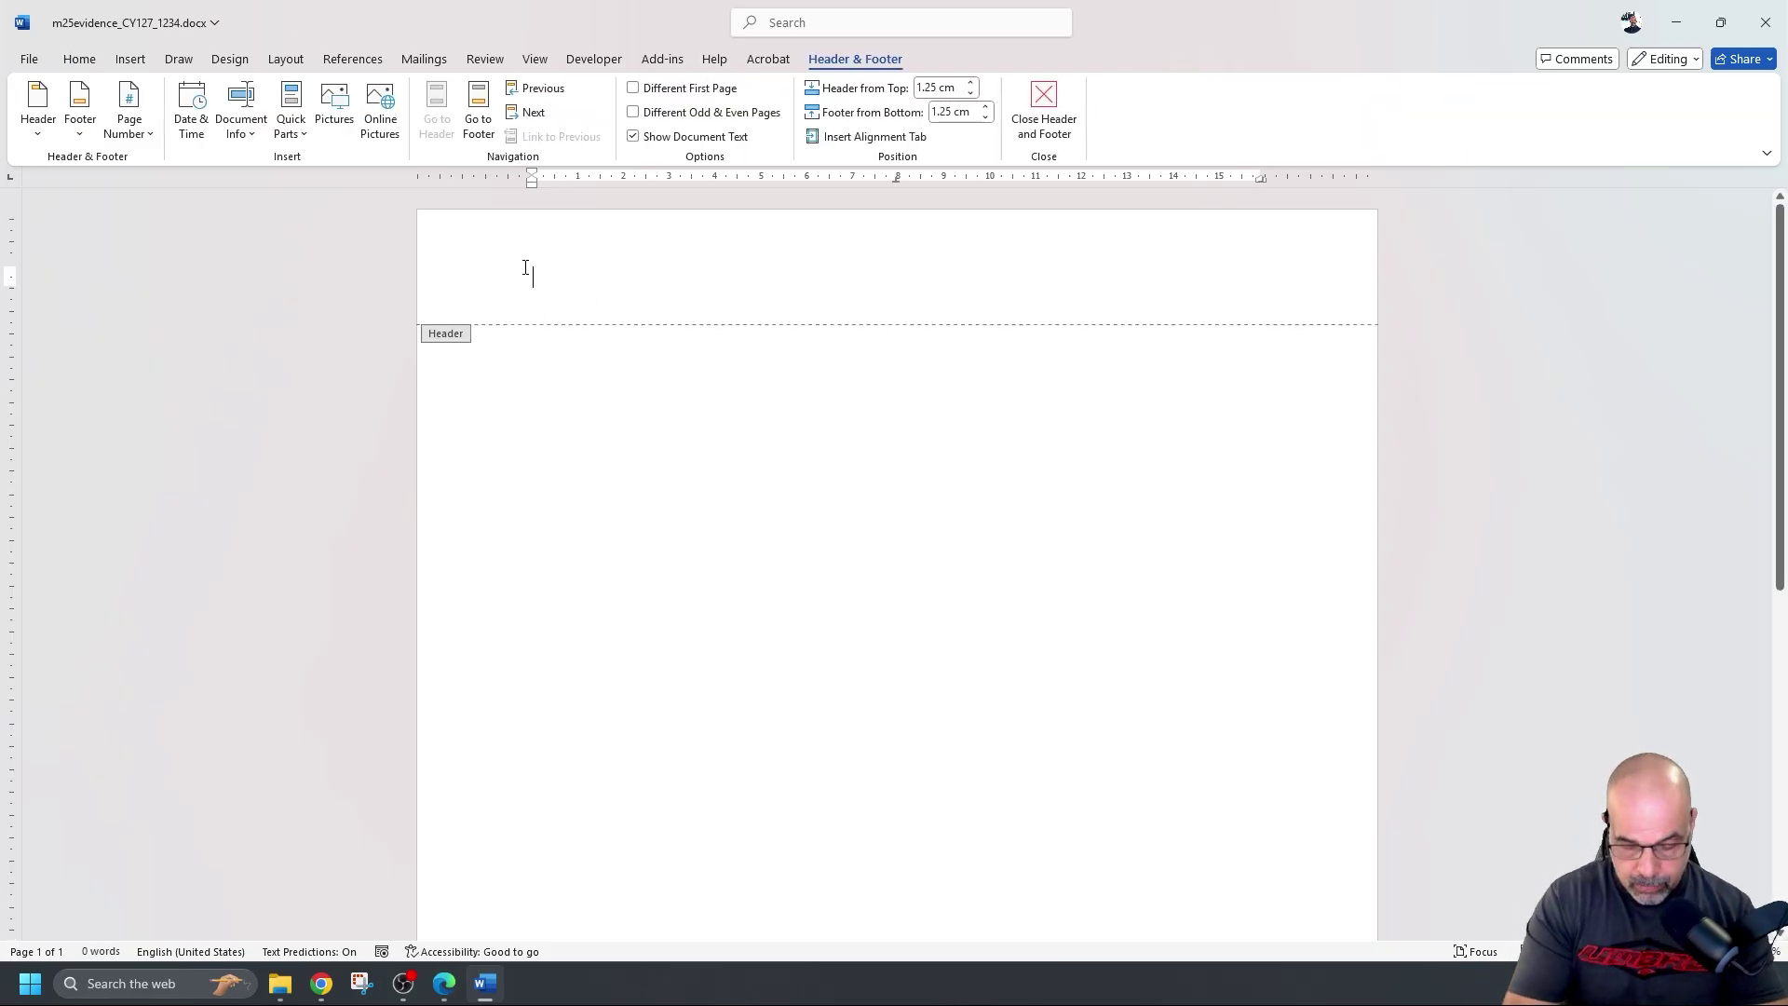
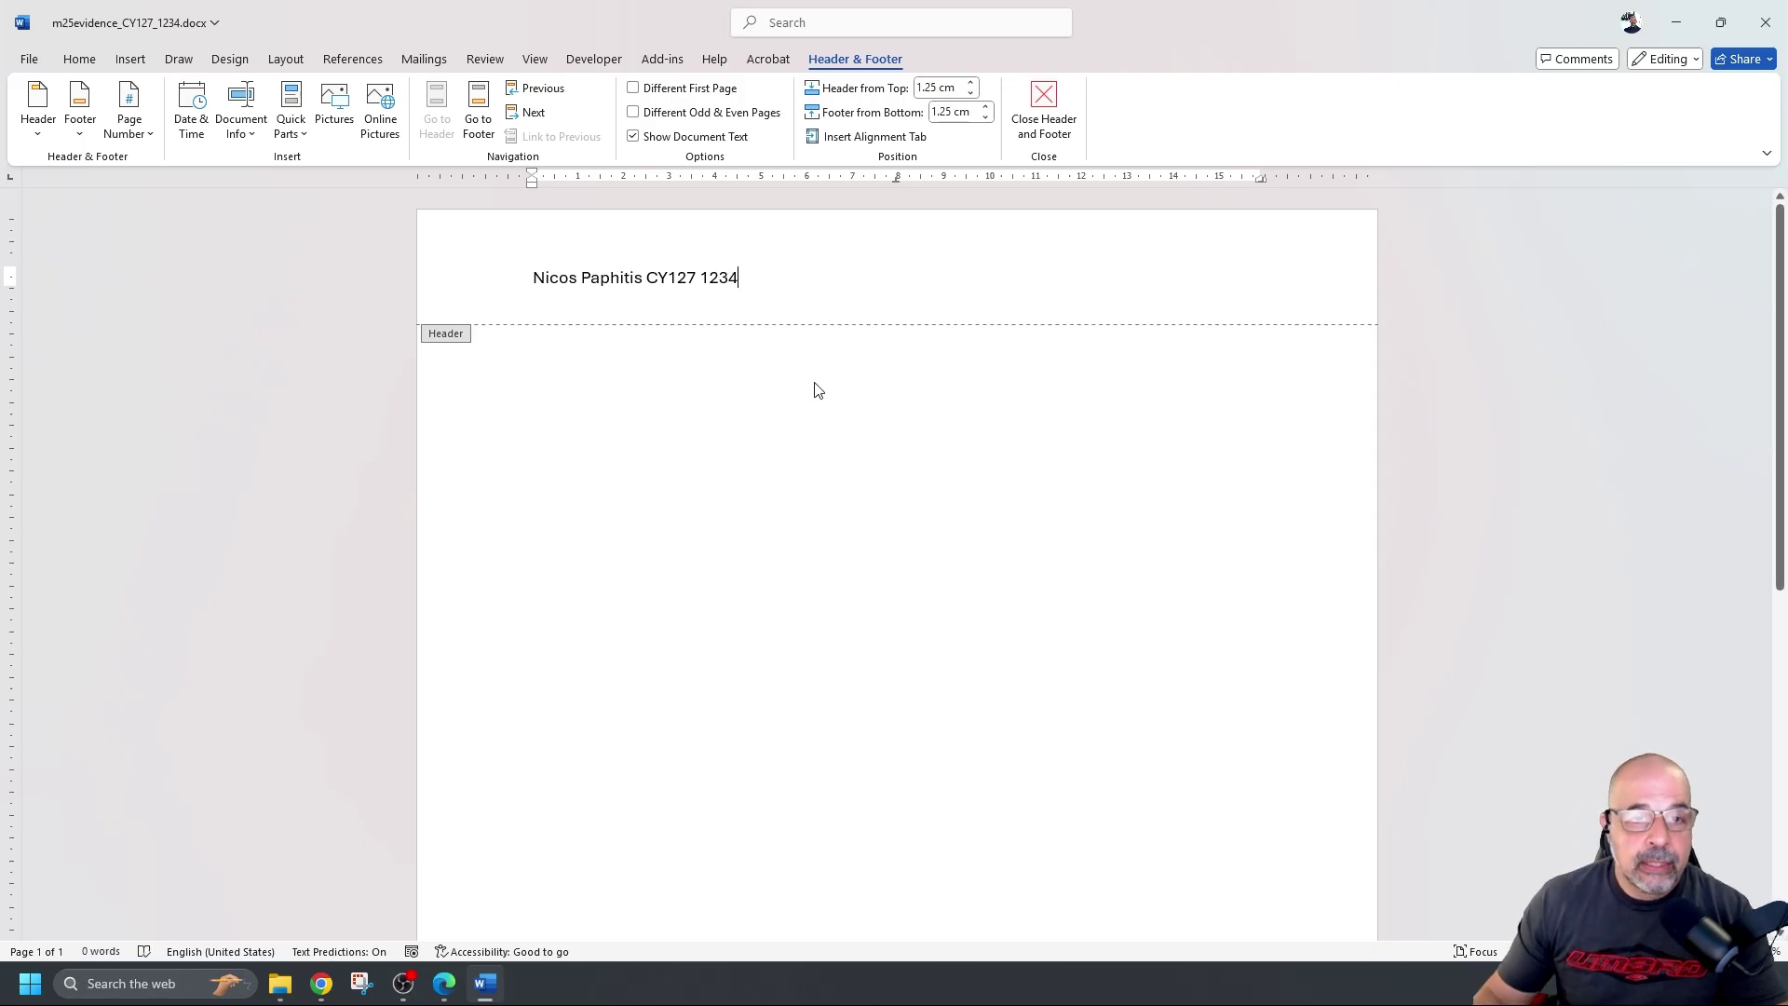
double_click(810, 385)
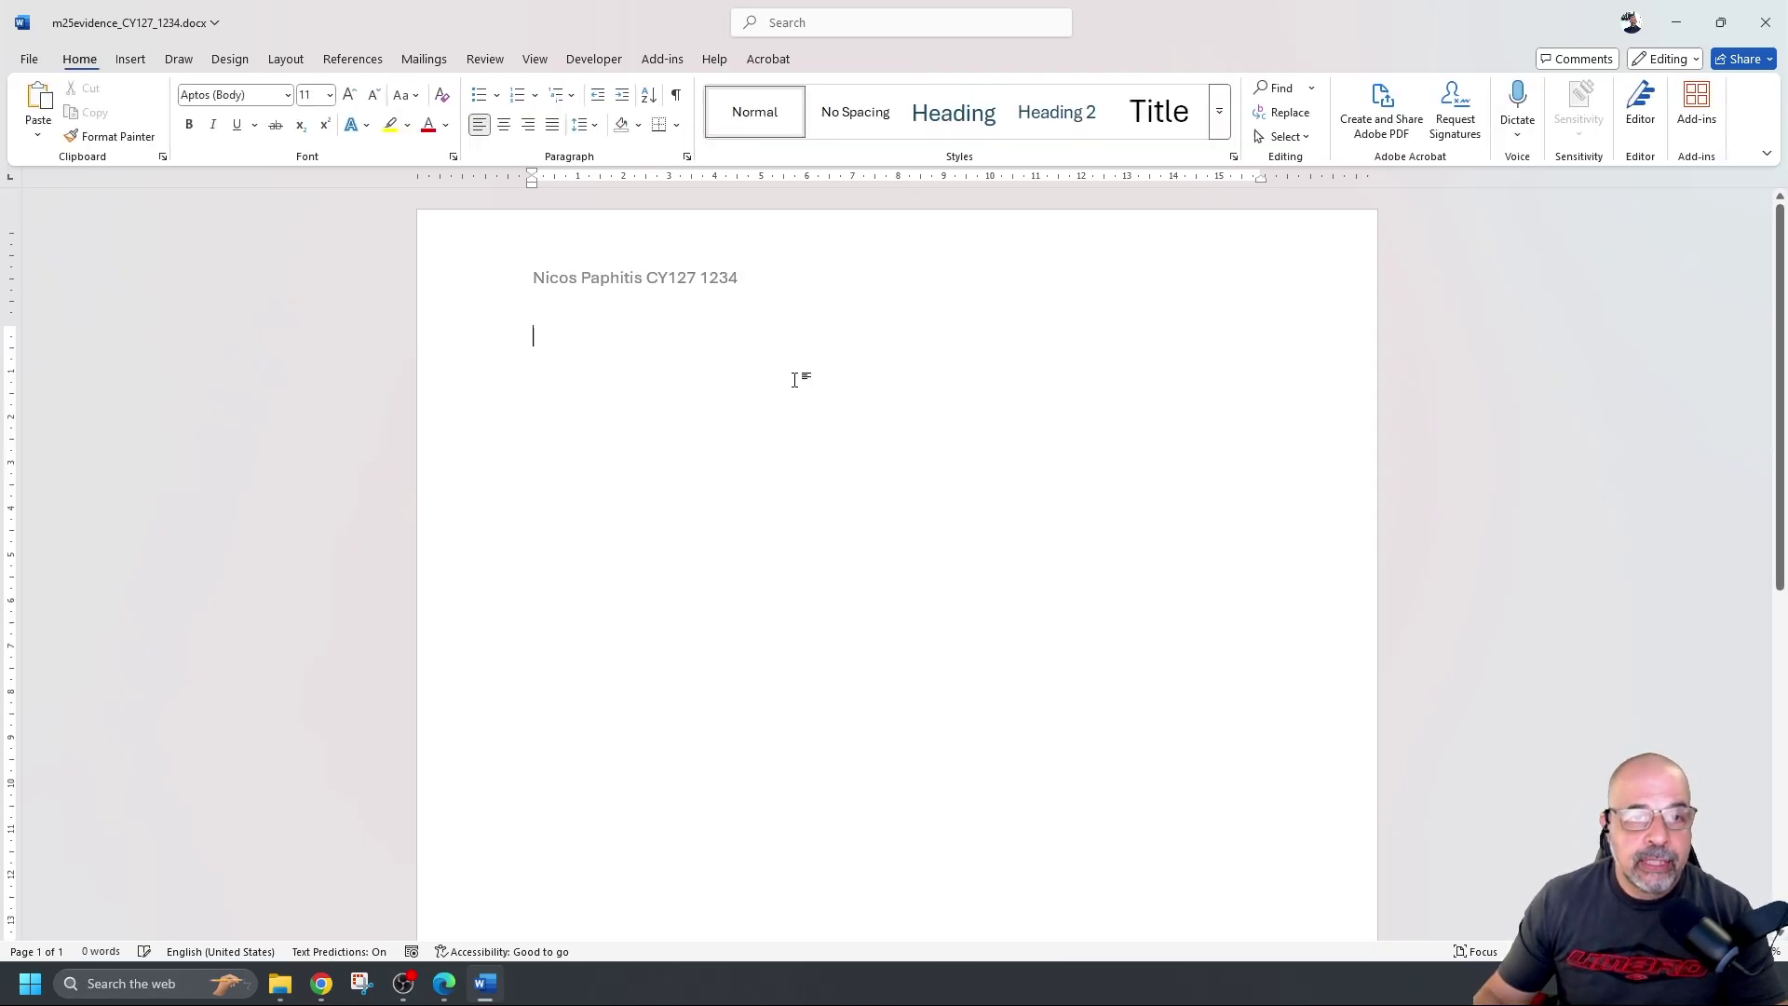
click(28, 58)
click(45, 278)
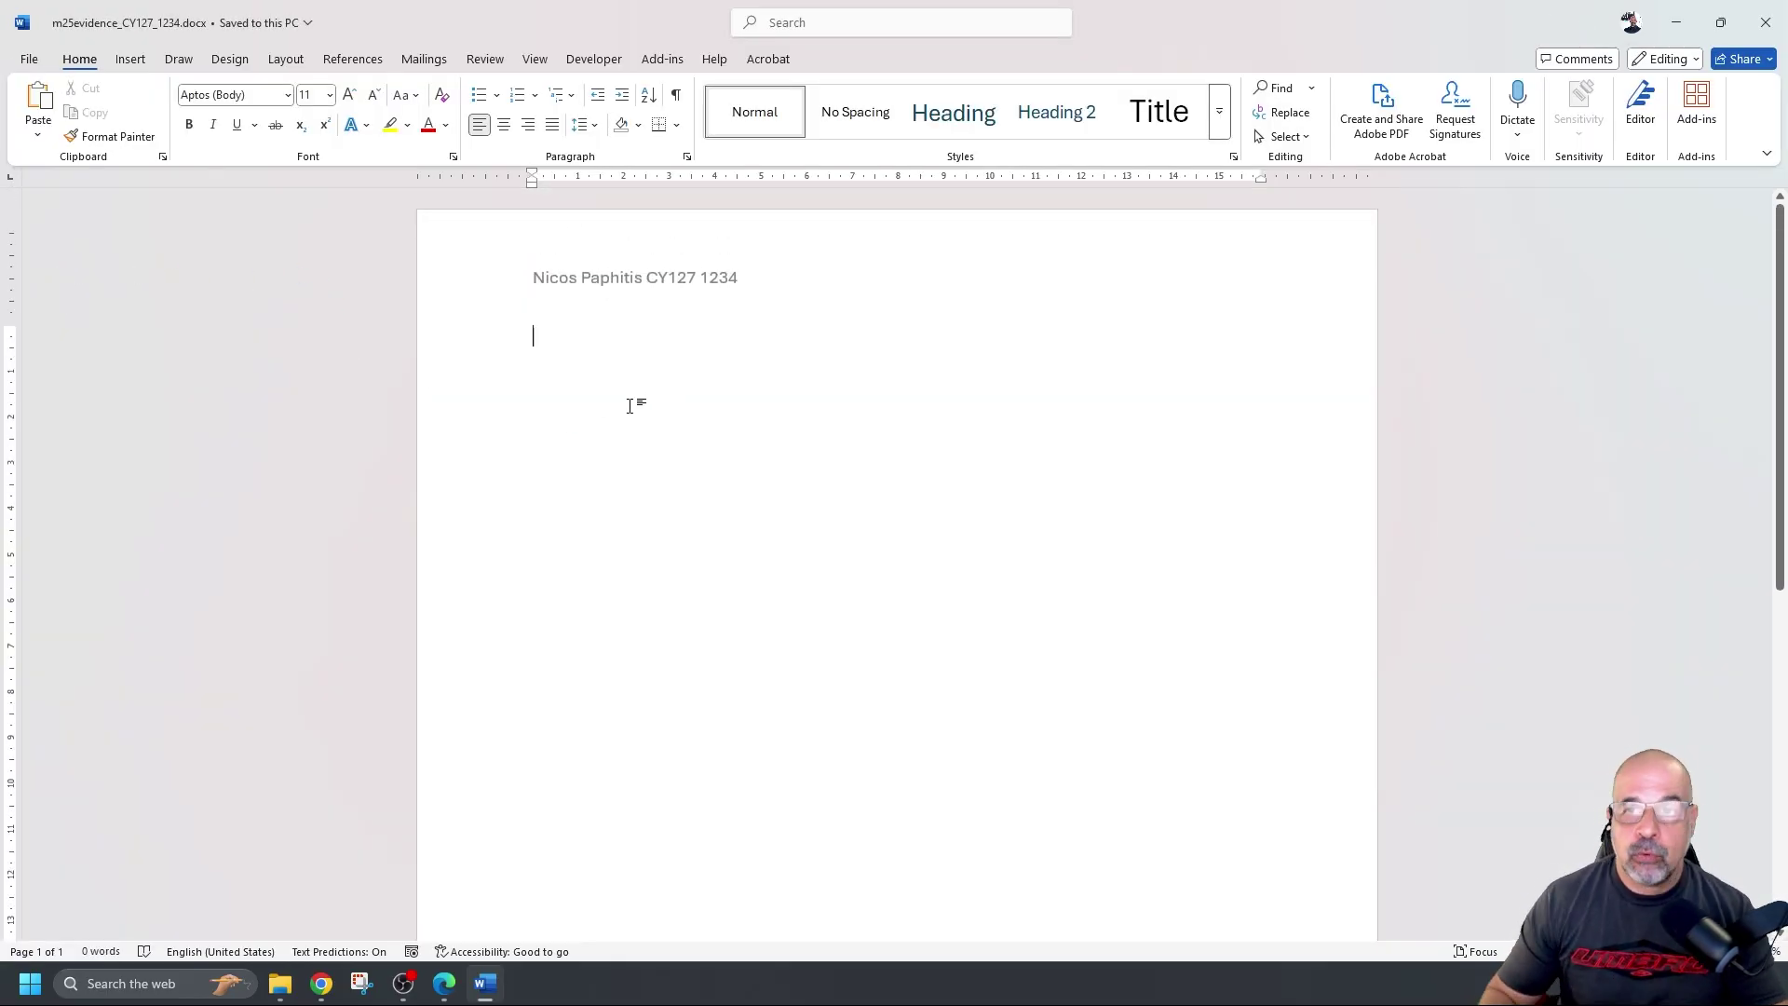
Return to the exam paper and select the plaster heading and its listed files
click(1683, 22)
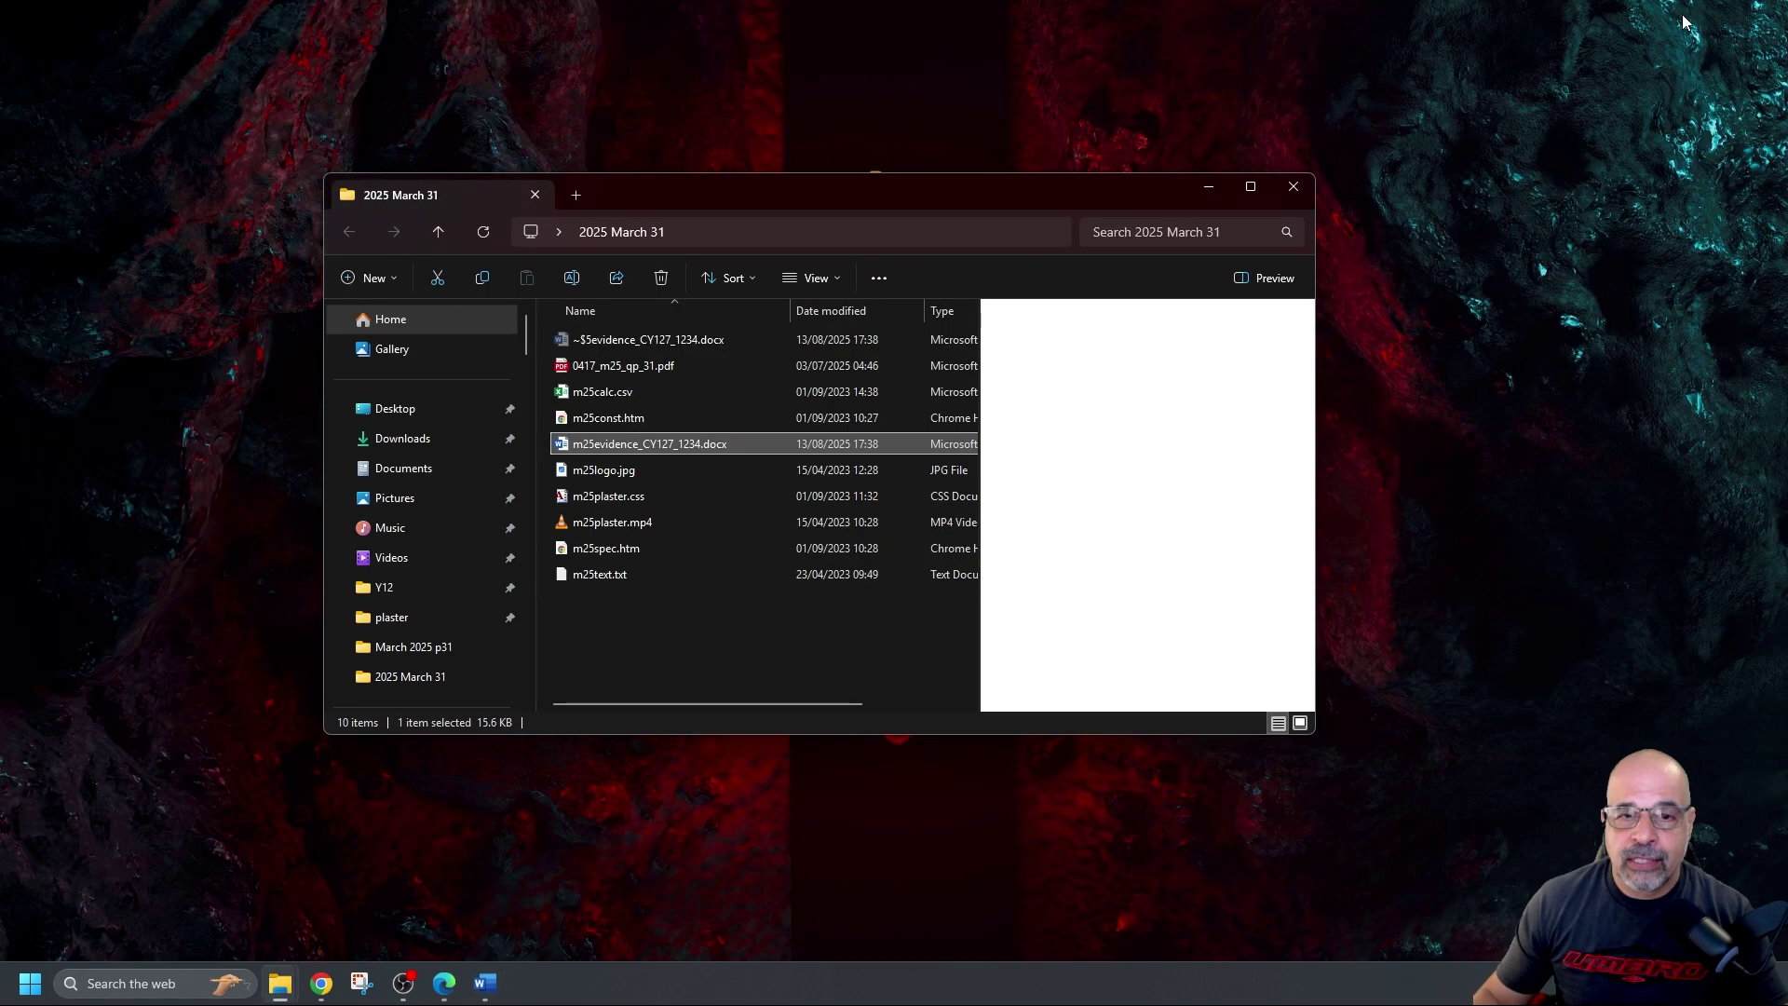
key(alt+Tab)
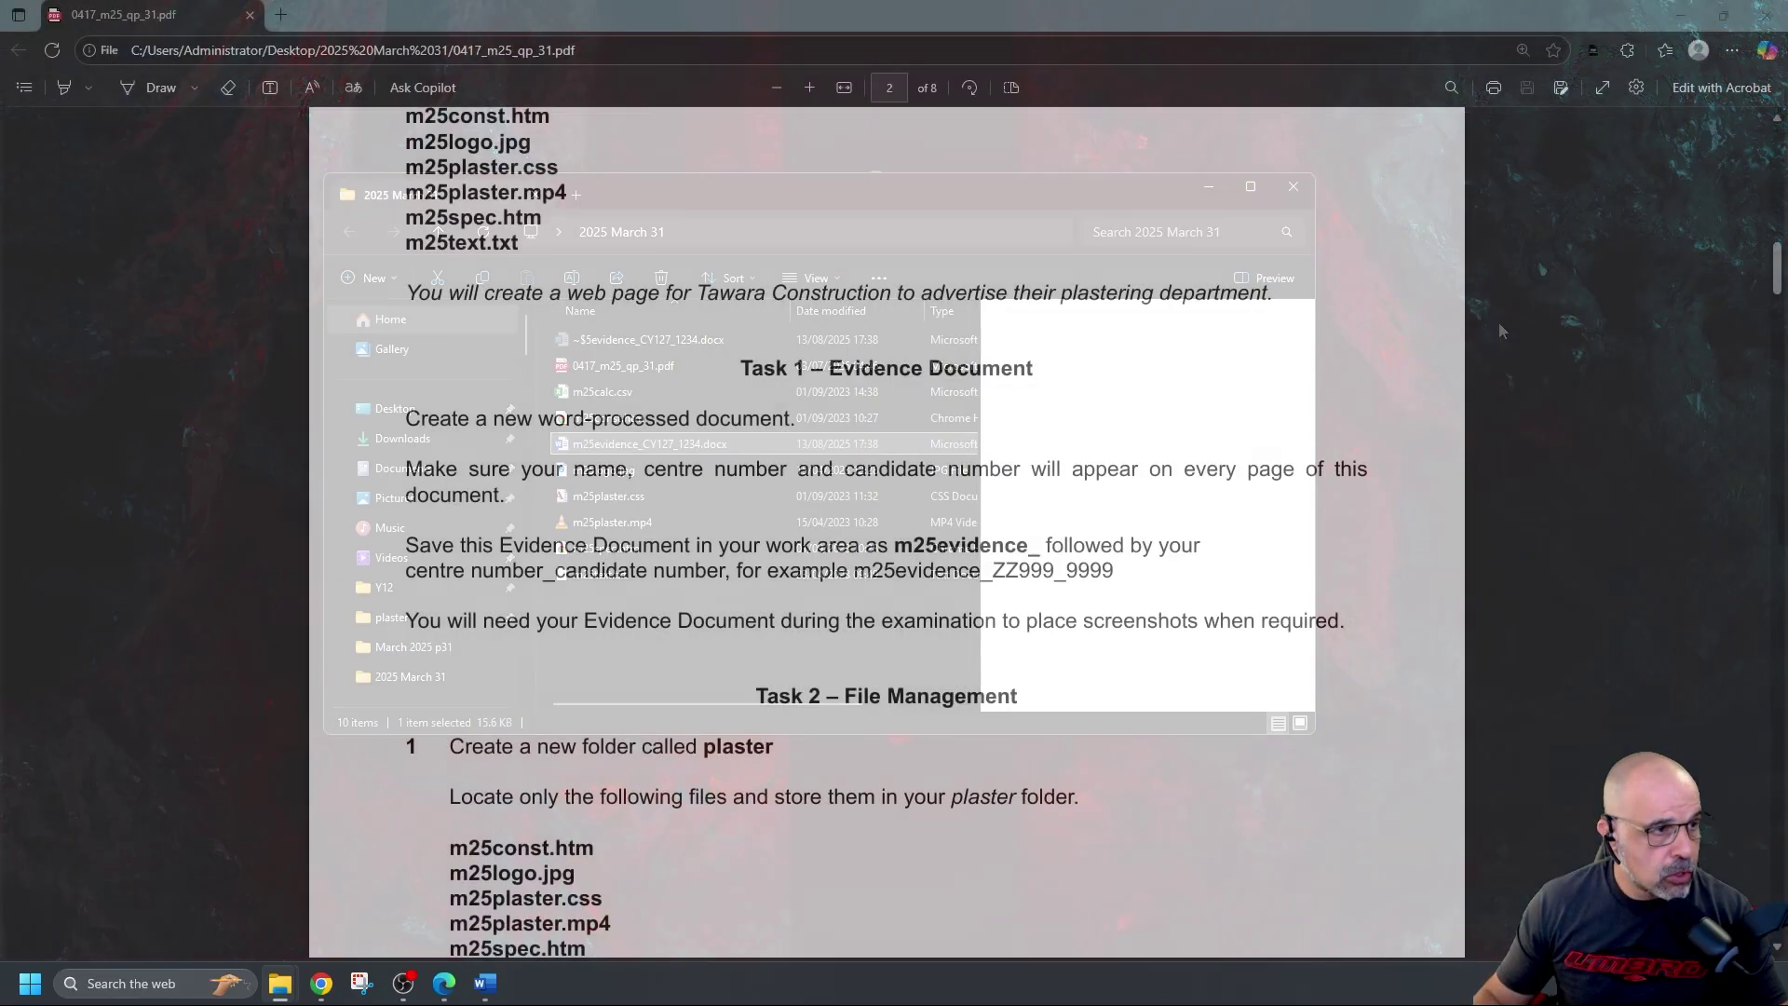
scroll(941, 391, down, 5)
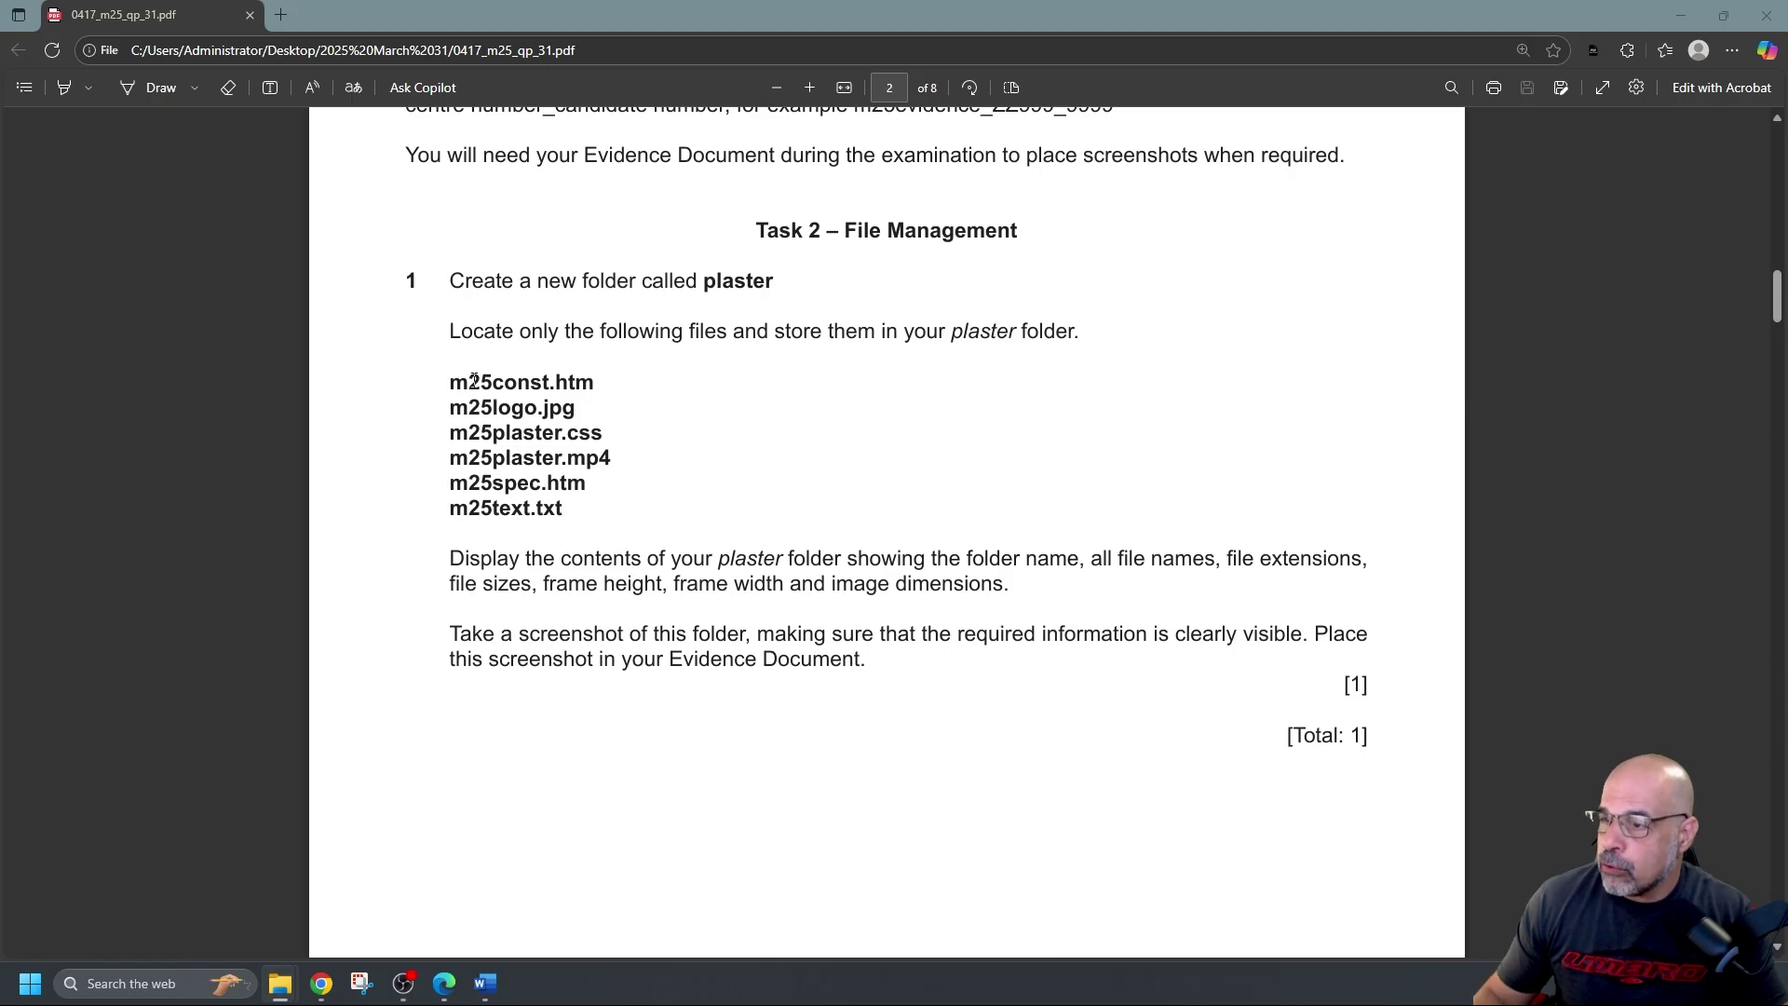
drag(449, 380, 579, 515)
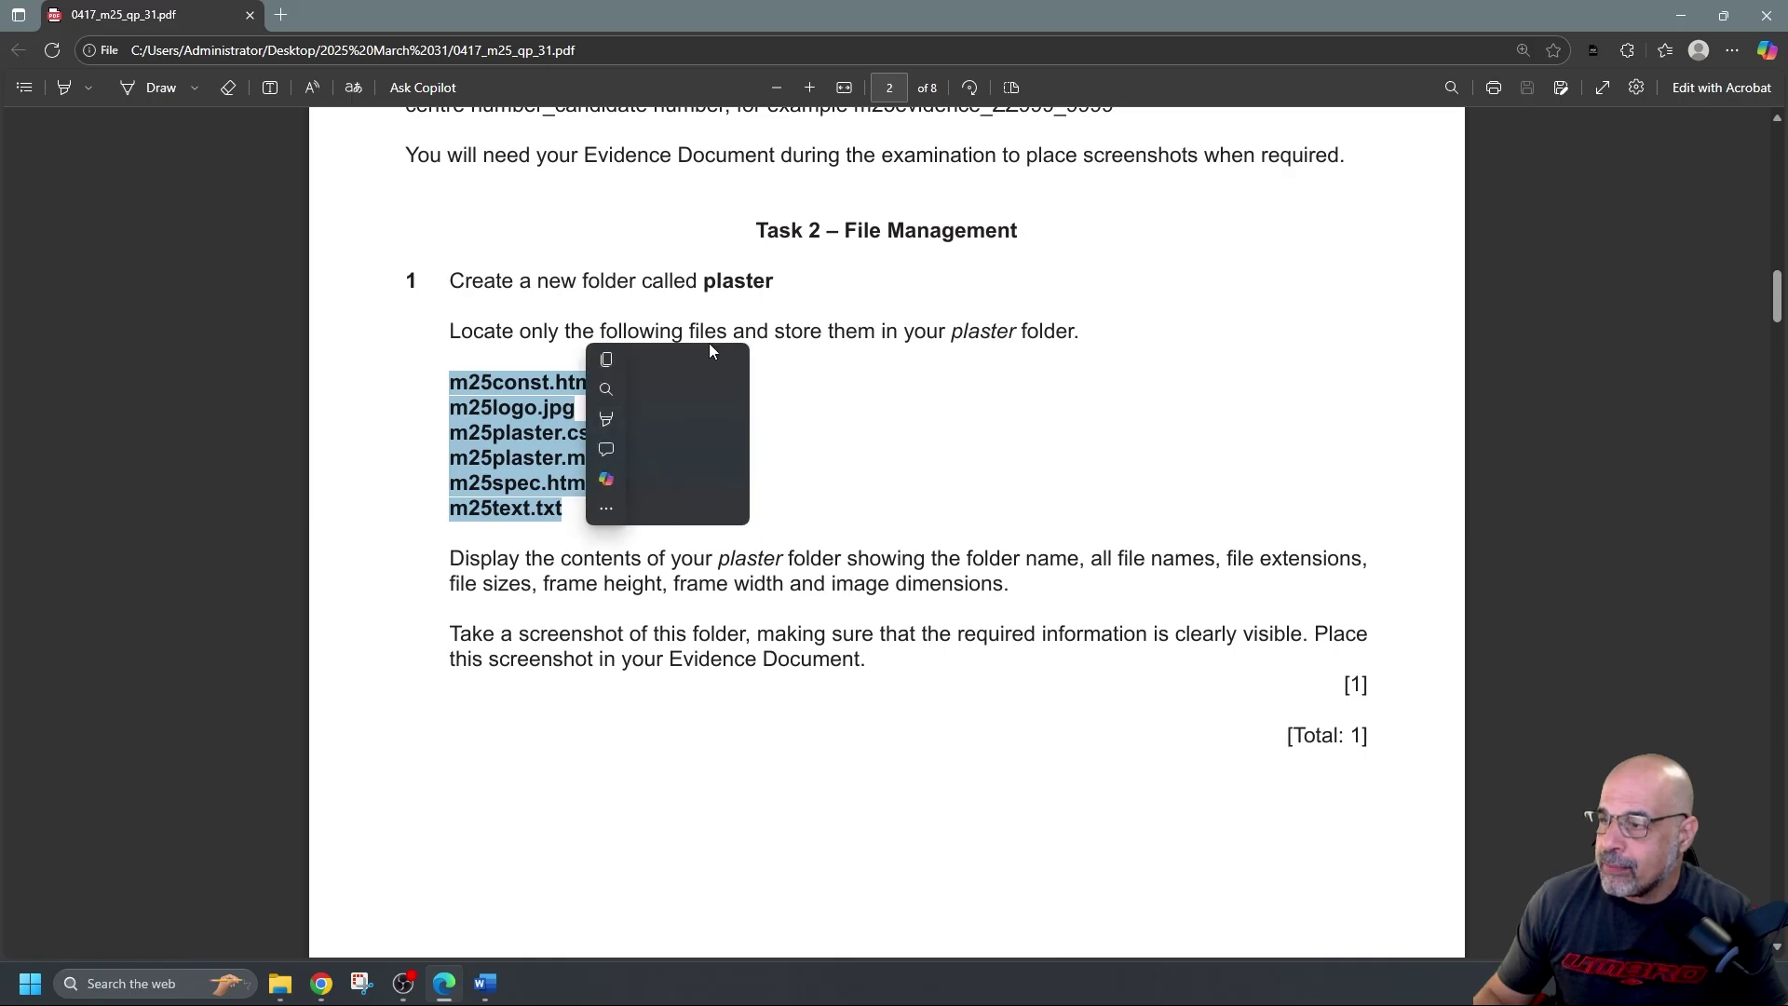
drag(699, 280, 773, 283)
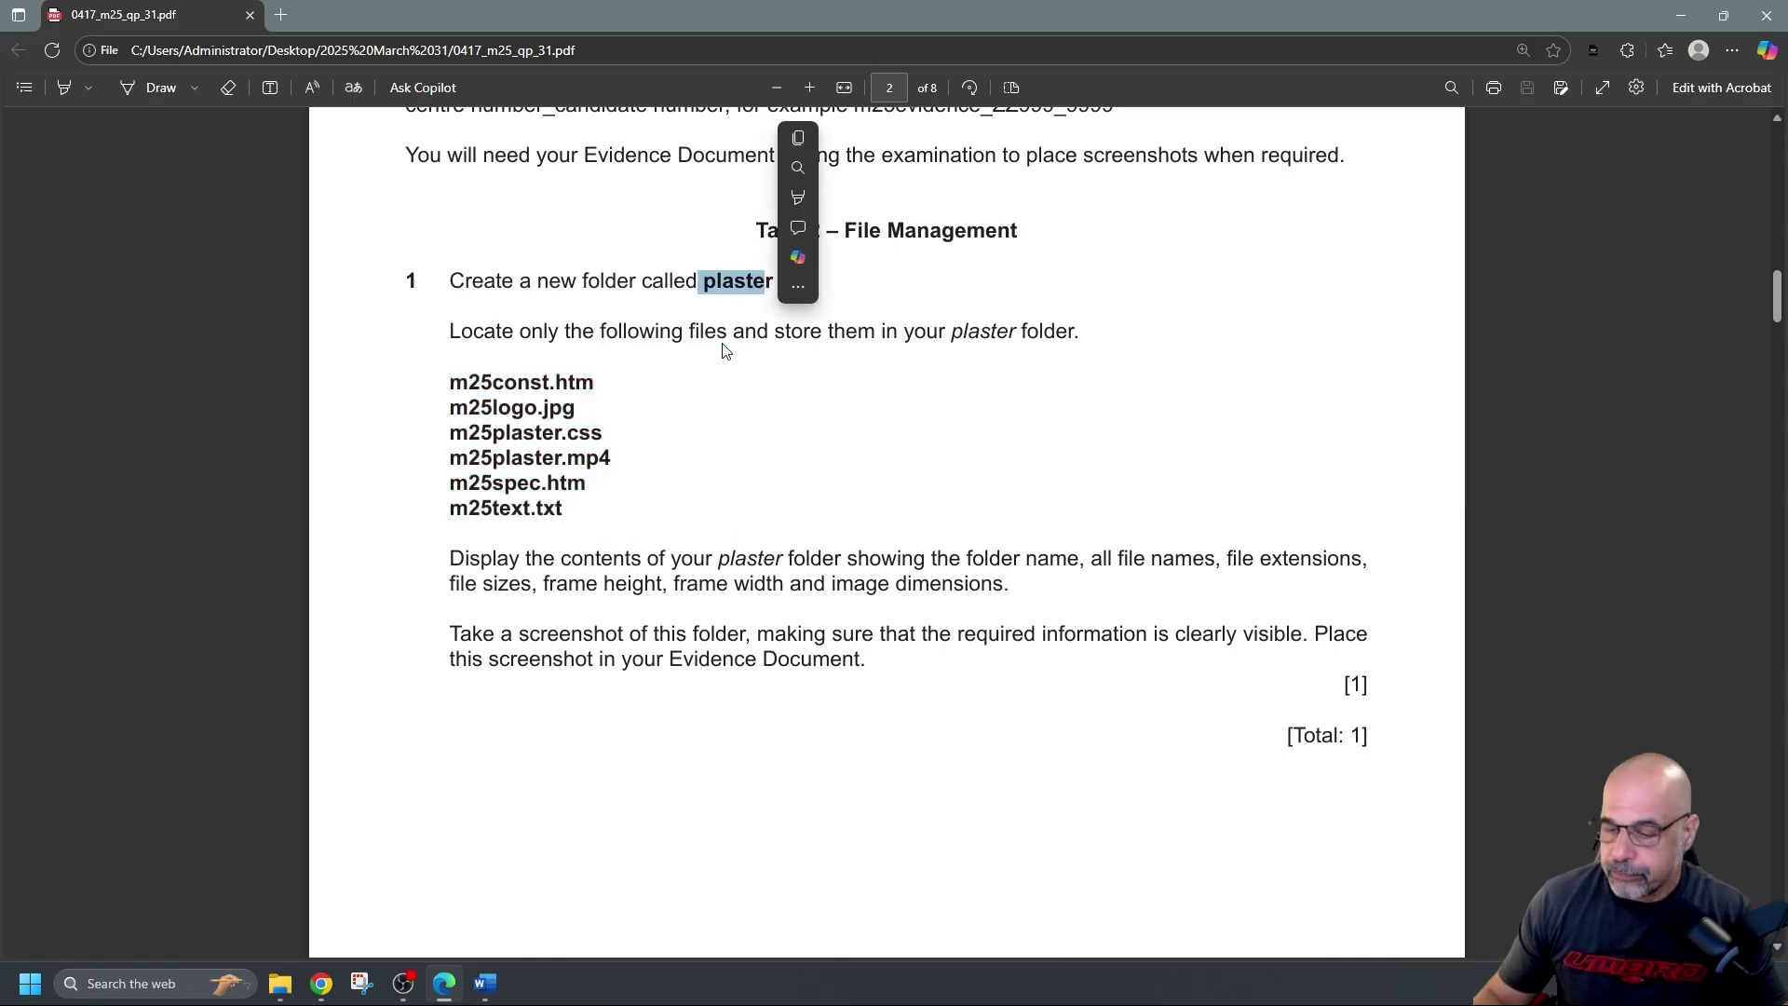
scroll(690, 679, down, 1)
scroll(672, 661, up, 1)
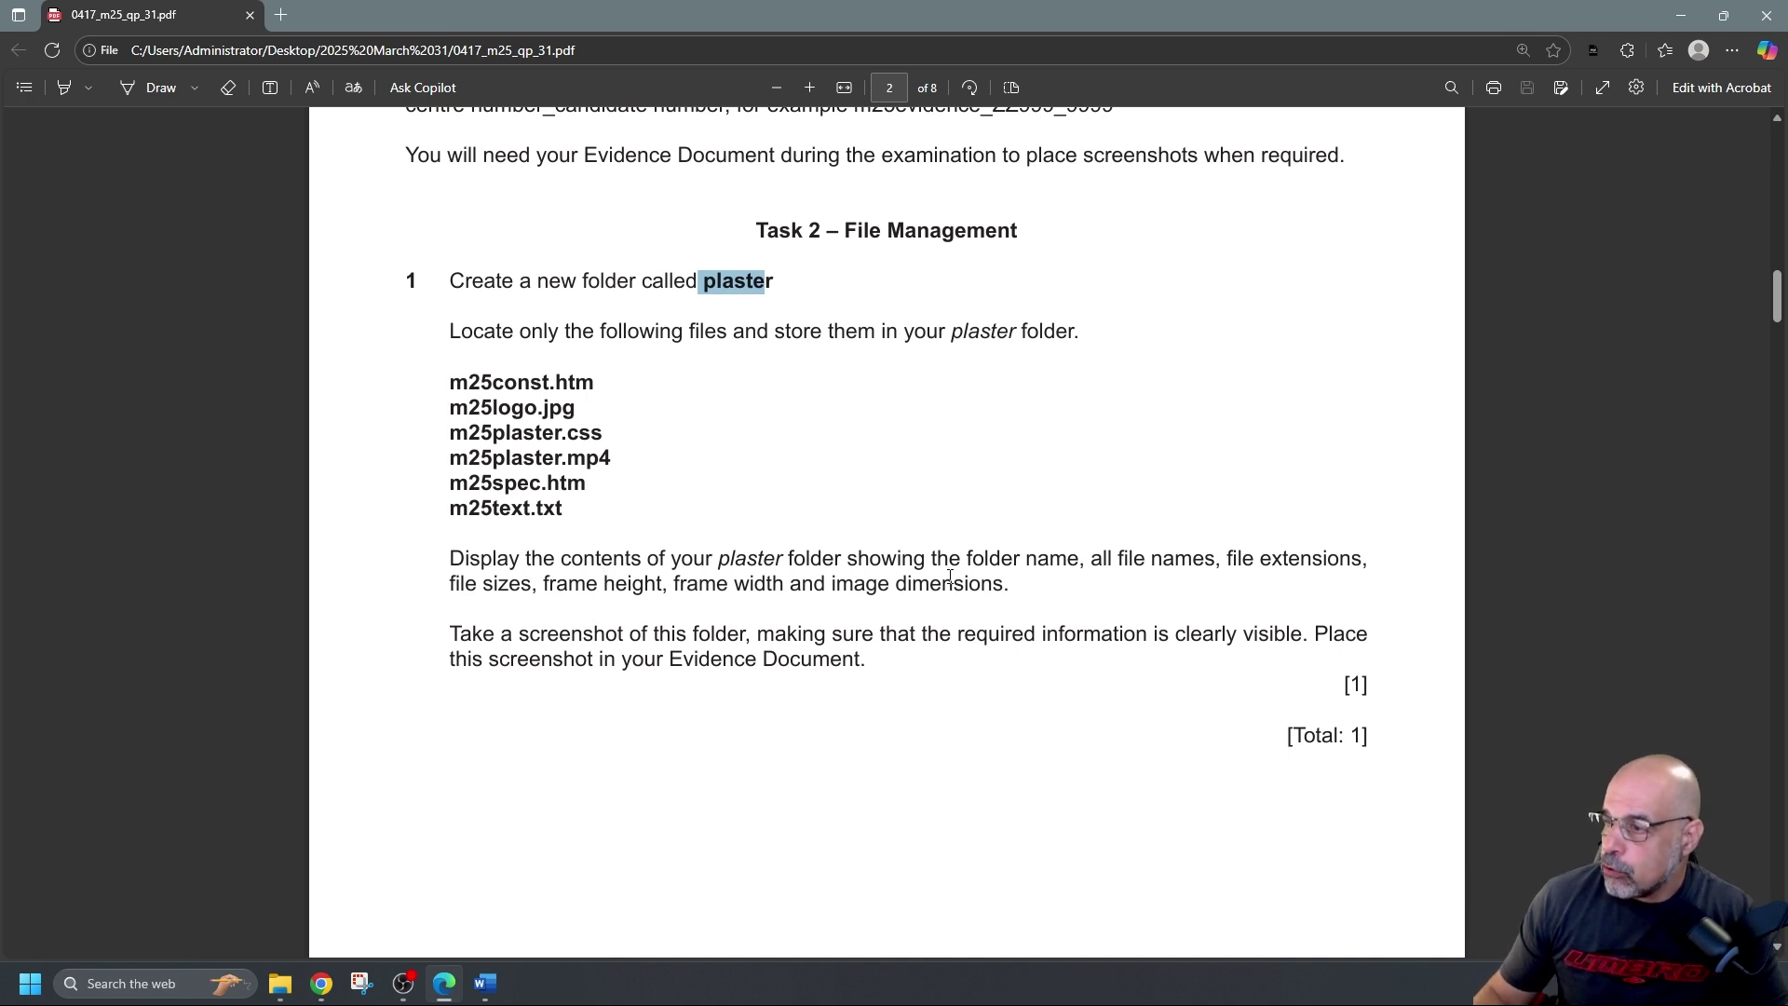
Highlight folder name, file names, file sizes, frame height, frame width and image dimensions in yellow
click(71, 92)
drag(965, 557, 1351, 556)
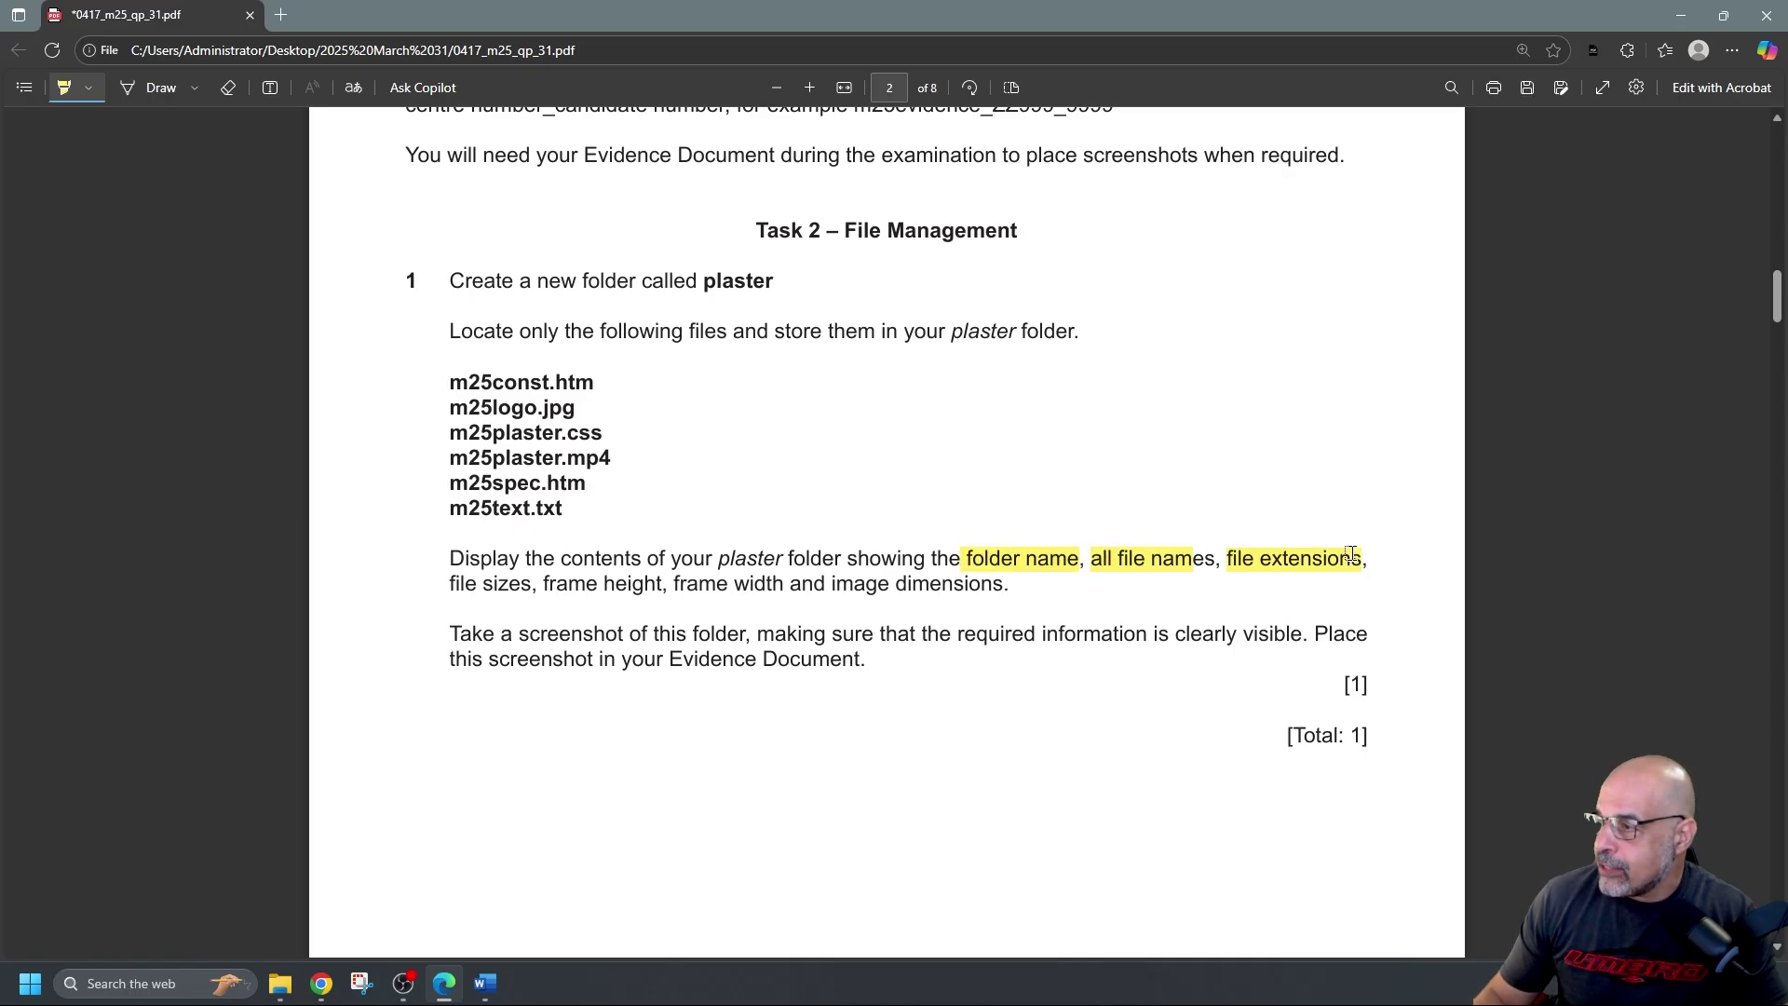
drag(450, 585, 662, 584)
drag(673, 584, 1006, 584)
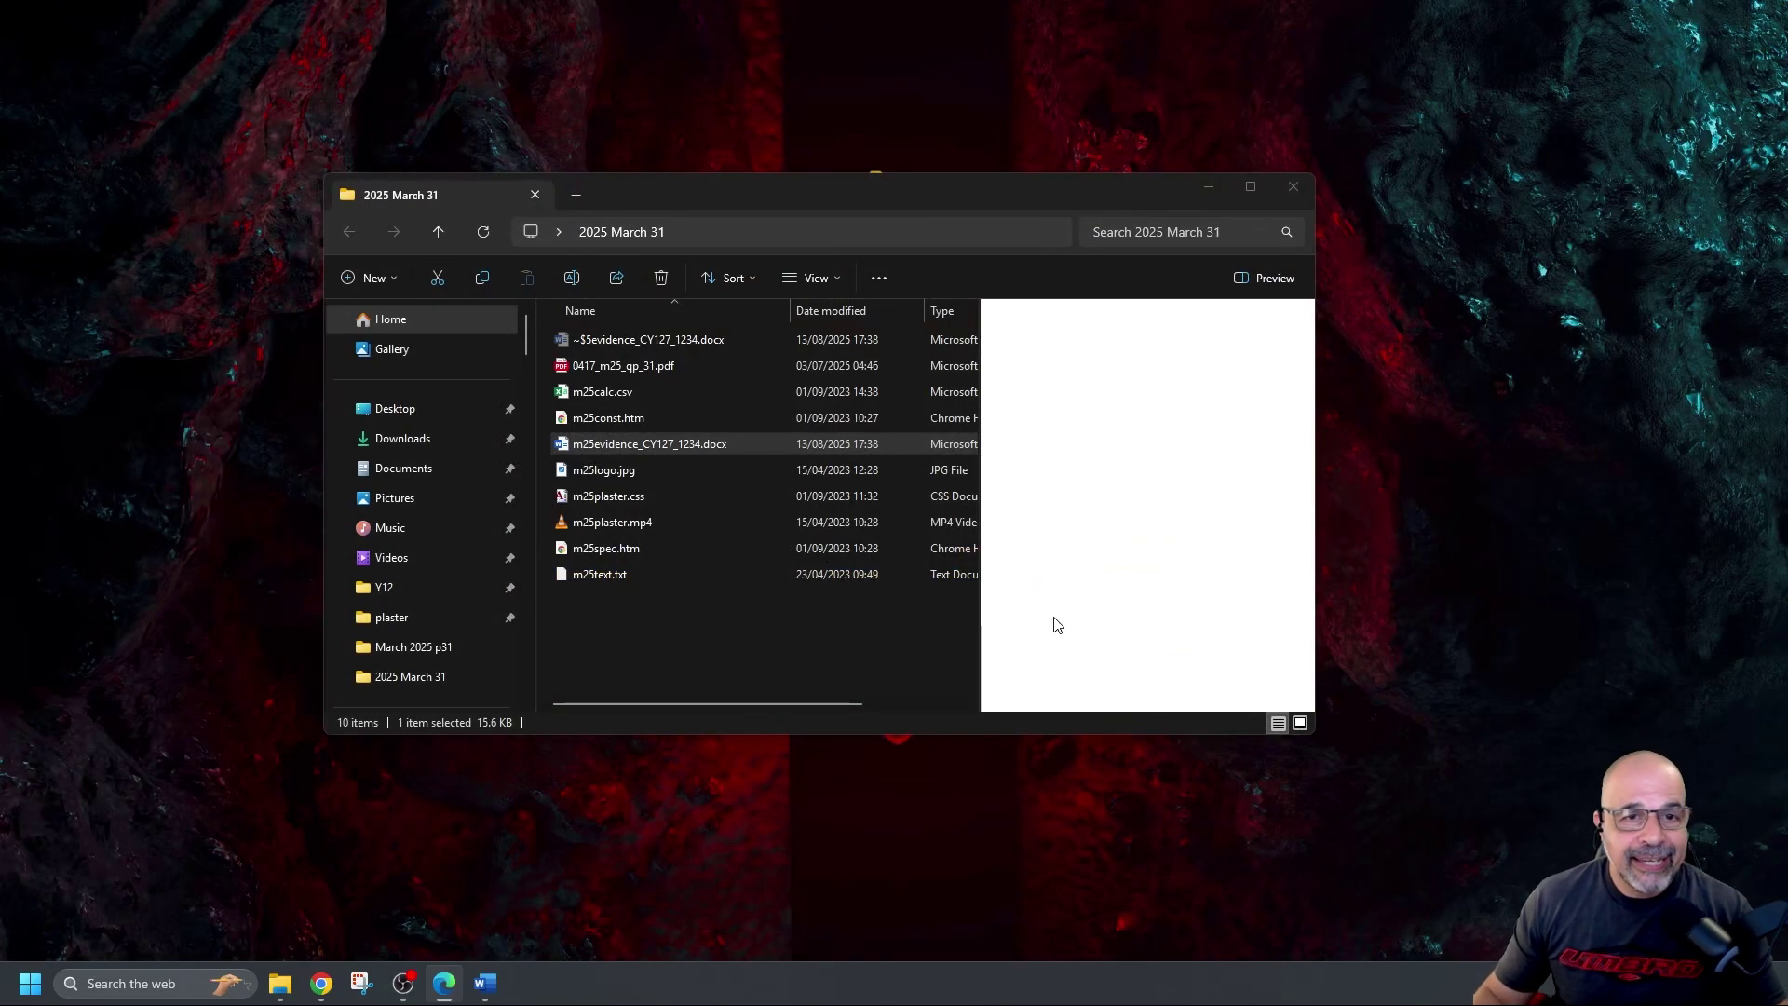
Create a new folder named plaster in the 2025 March 31 folder
right_click(701, 634)
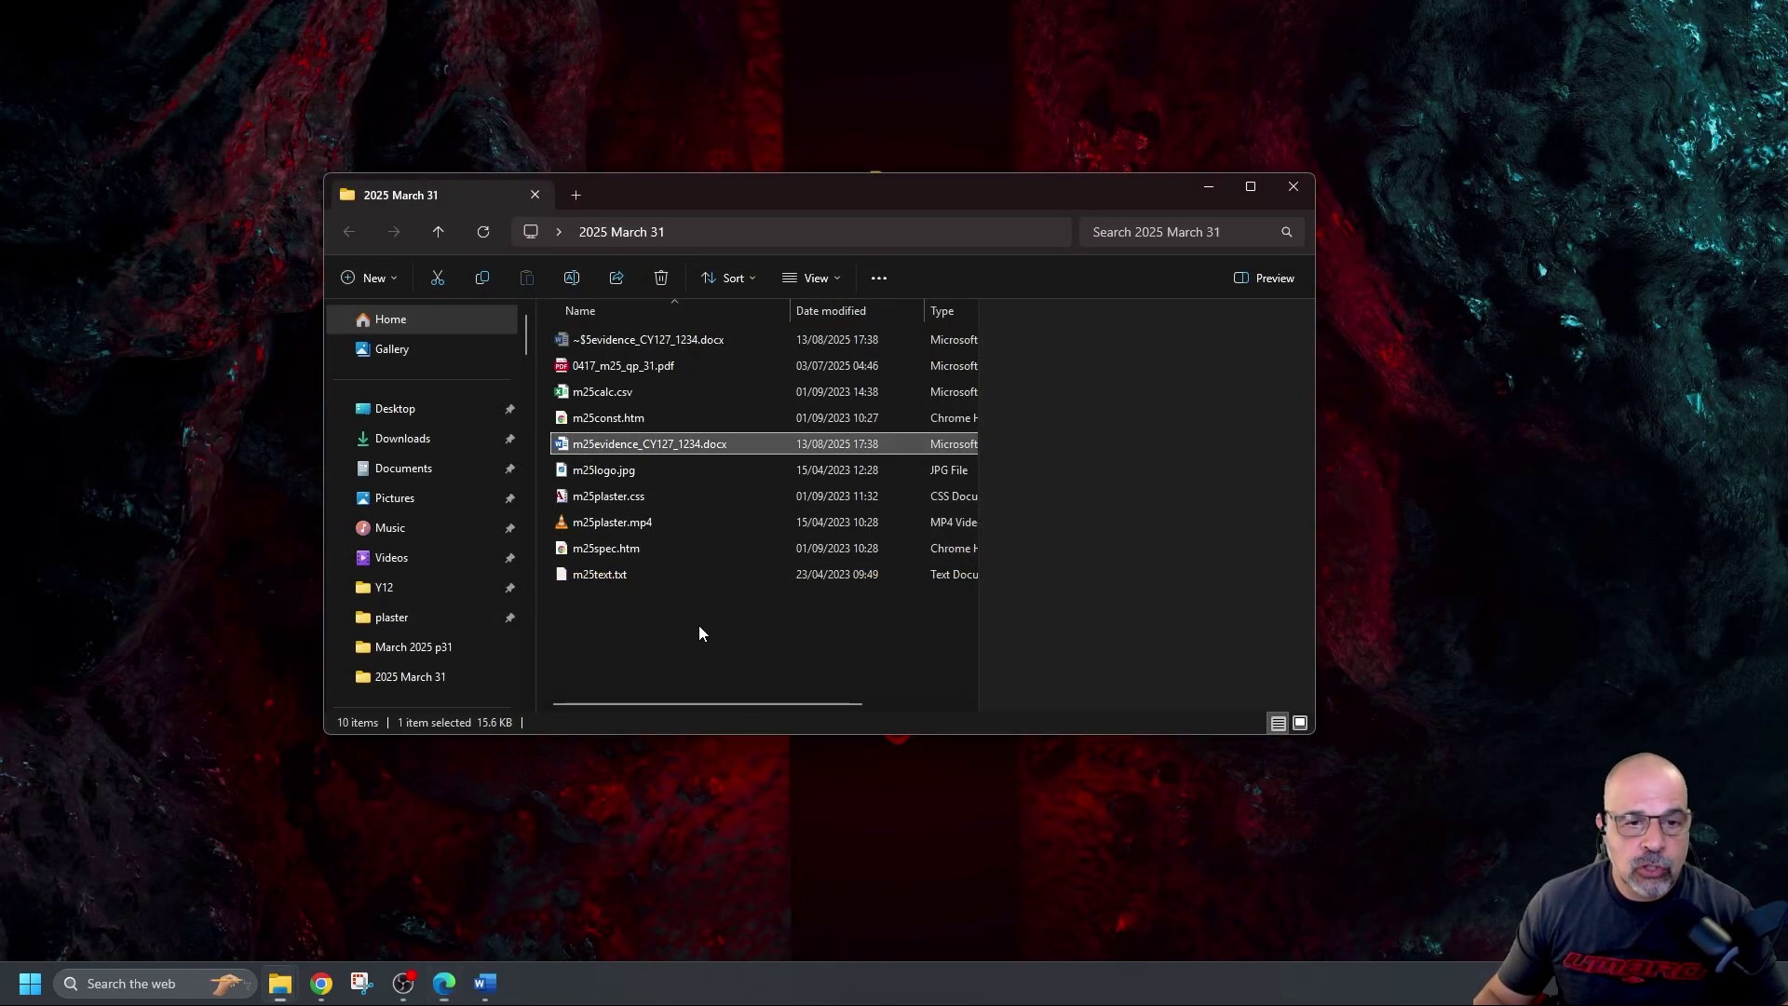
right_click(701, 633)
mouse_move(779, 775)
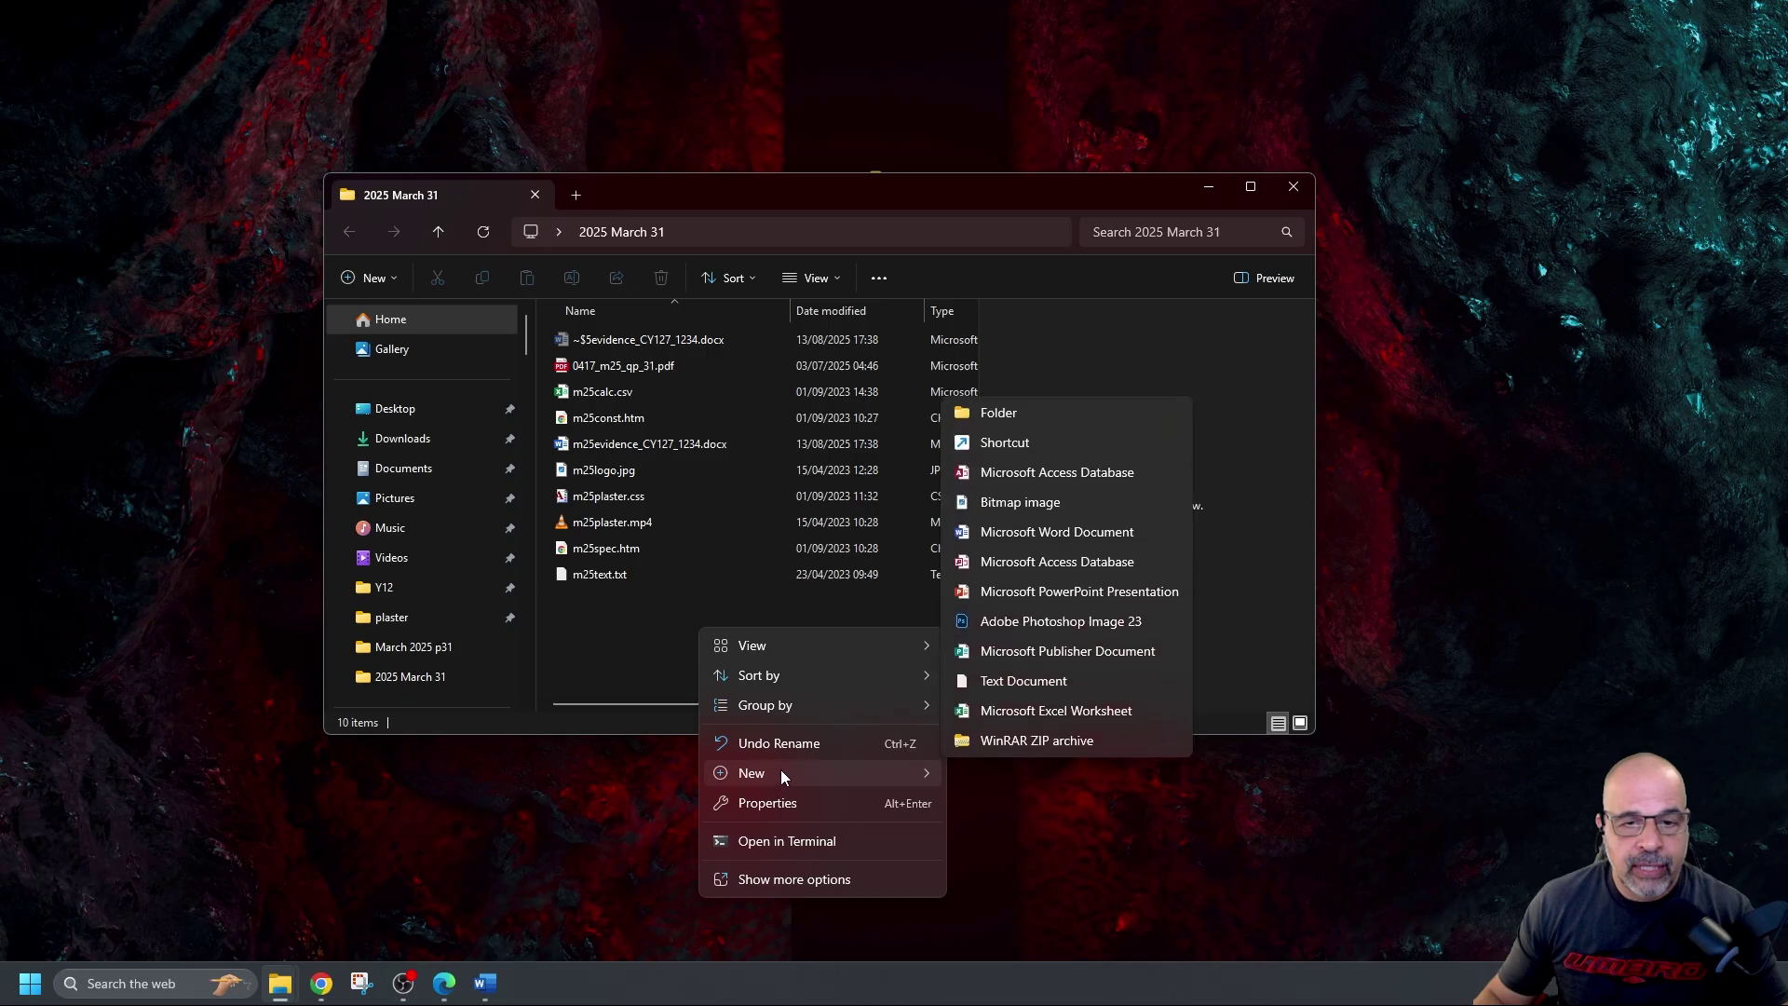
click(1093, 416)
text(pl)
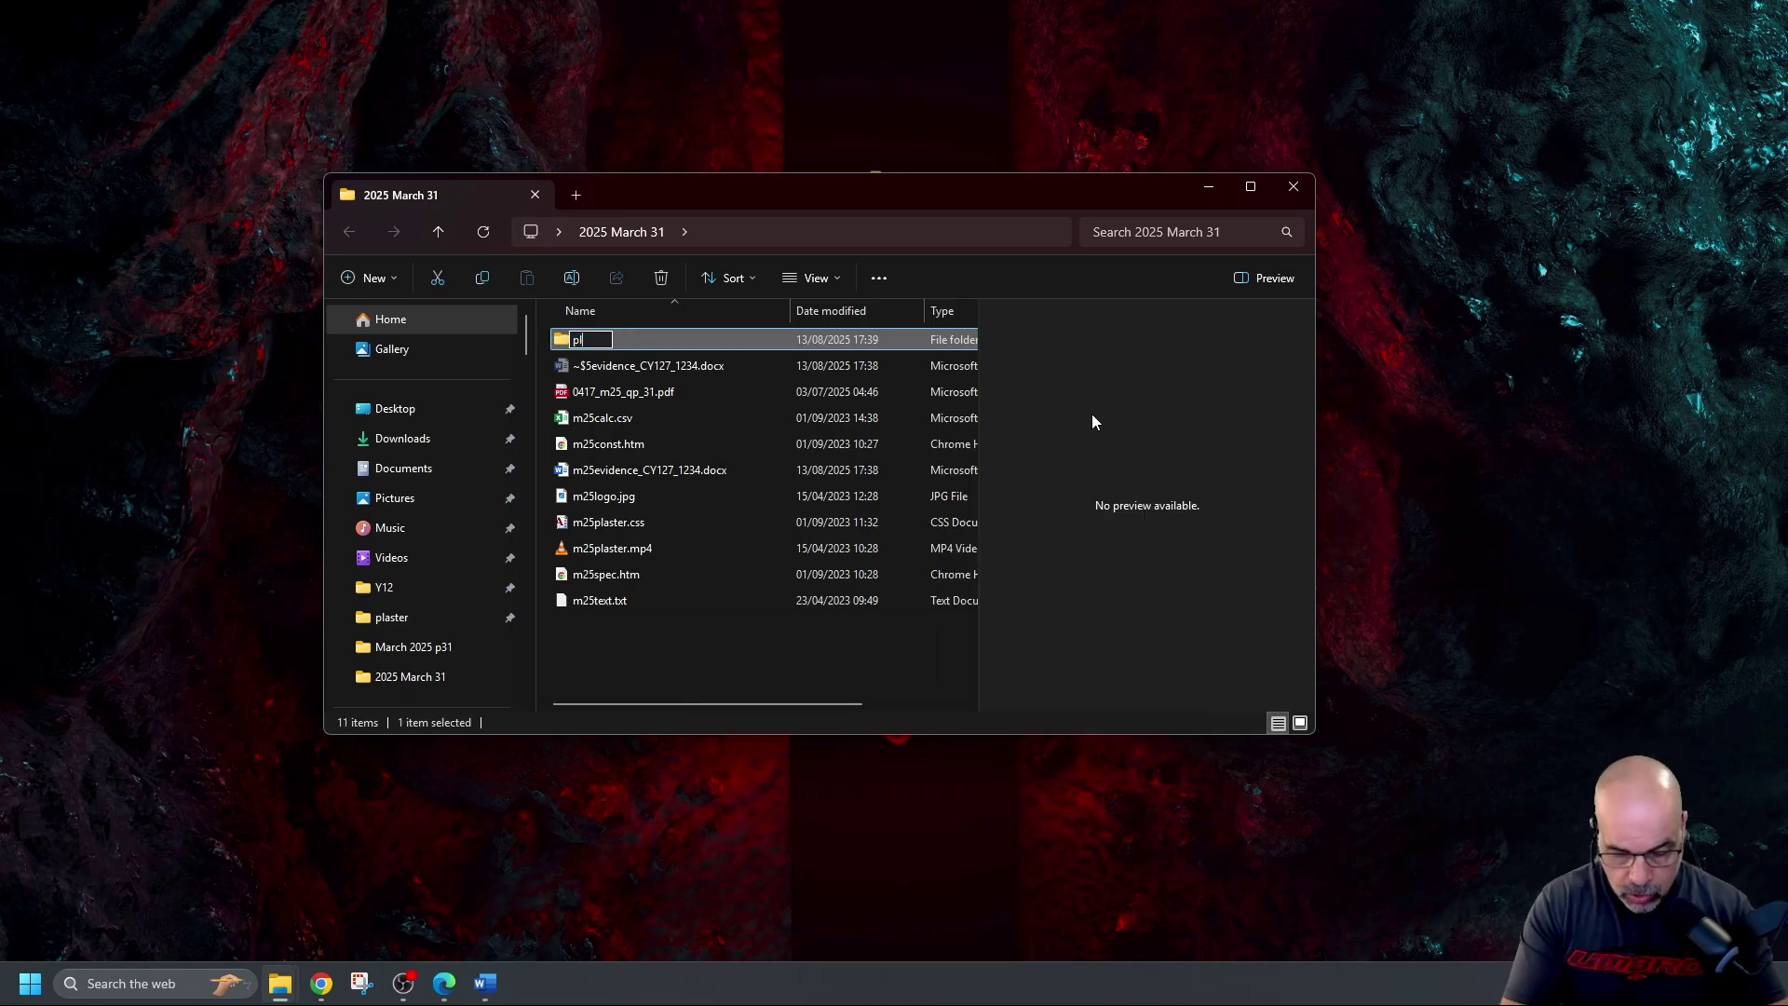
text(aster)
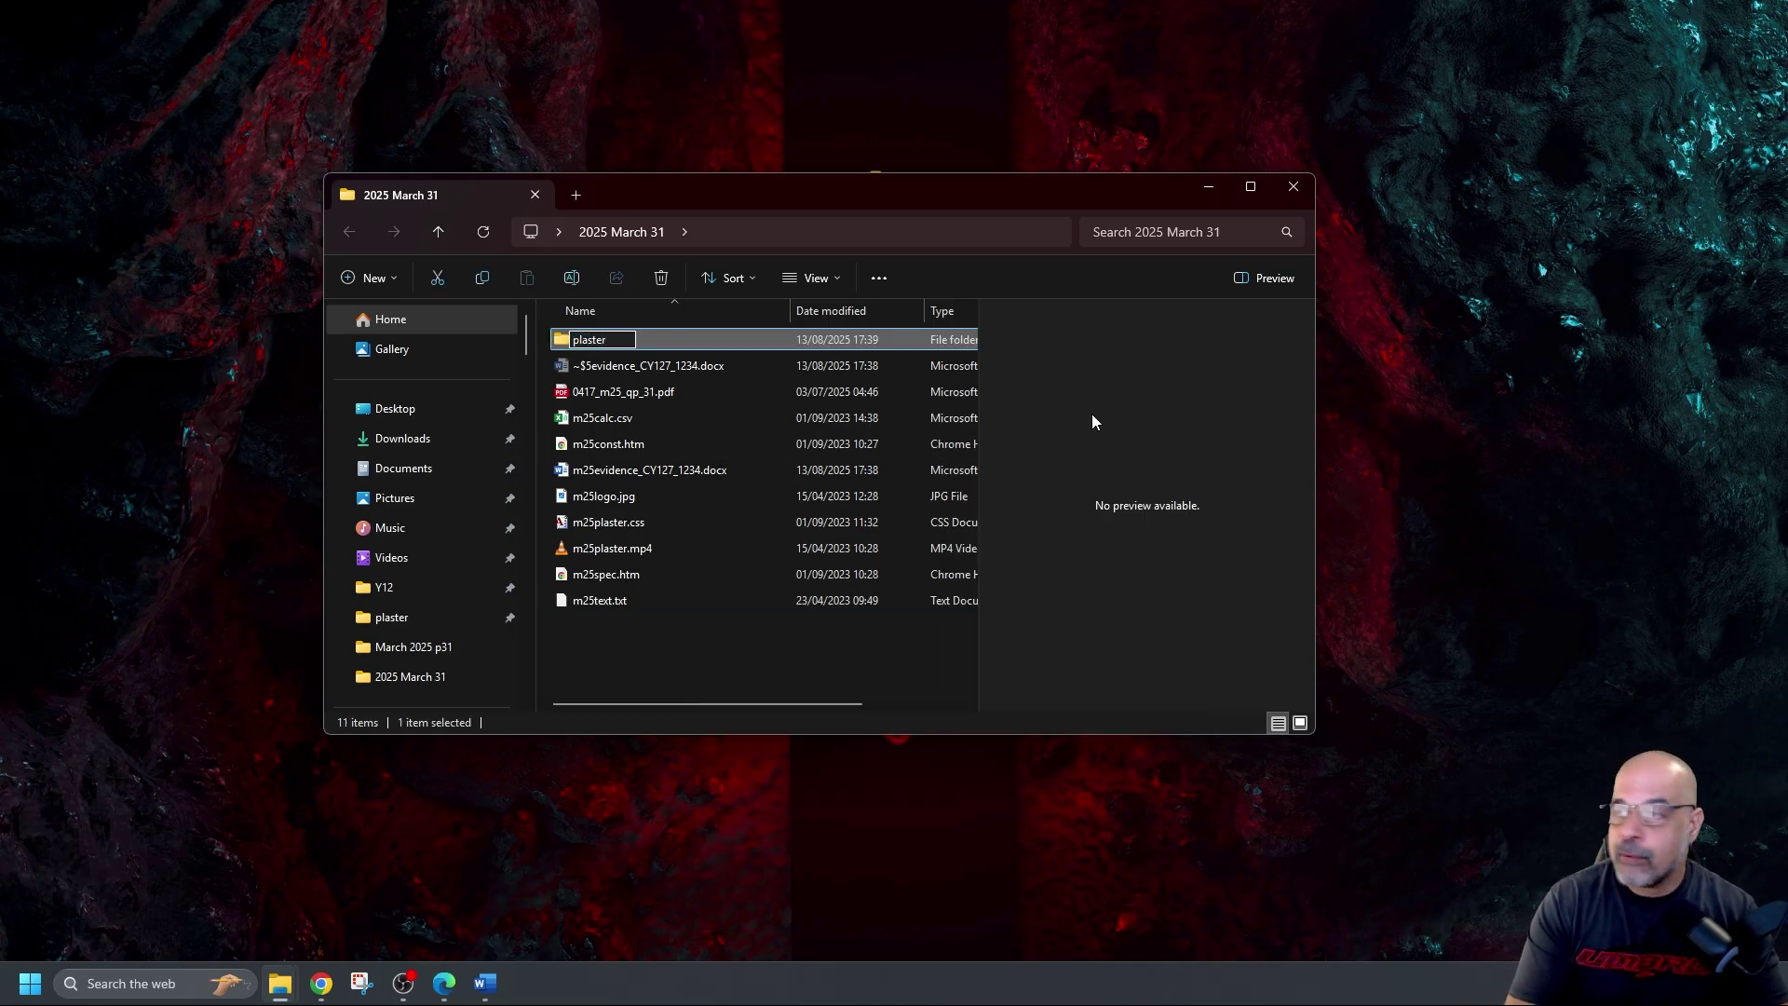
key(Return)
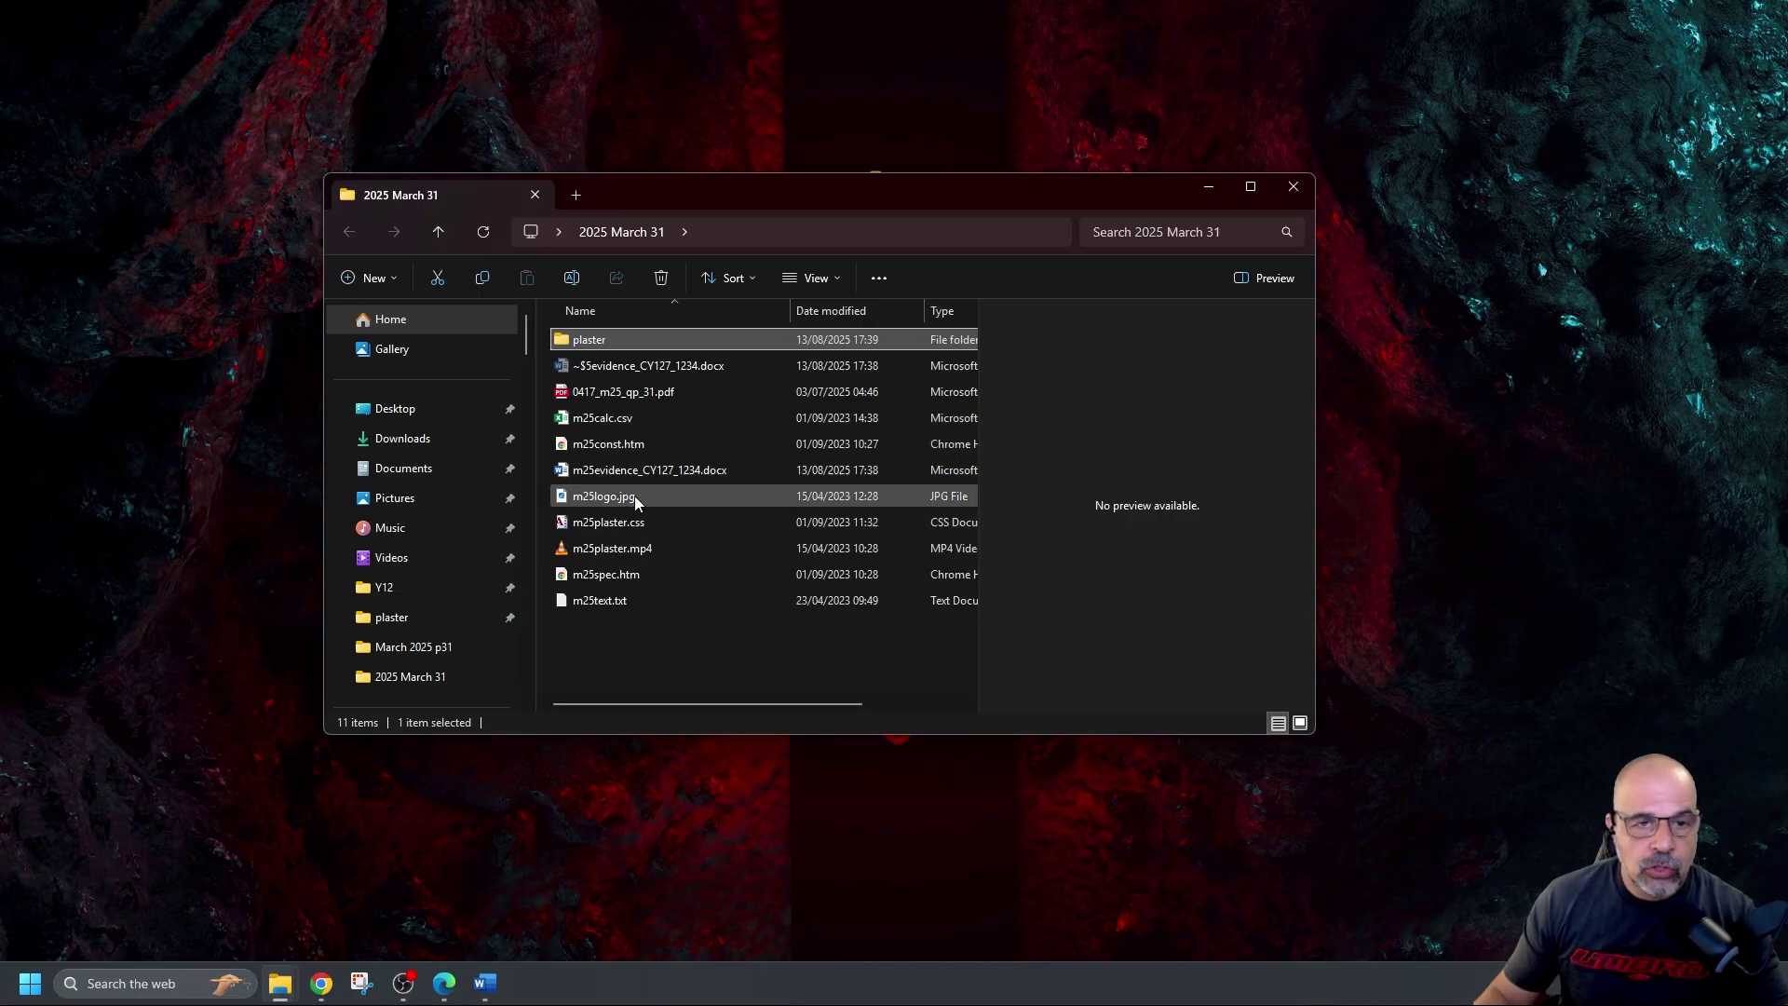
Select m25const.htm, m25logo.jpg, m25plaster.css, m25plaster.mp4, m25spec.htm and m25text.txt
click(603, 445)
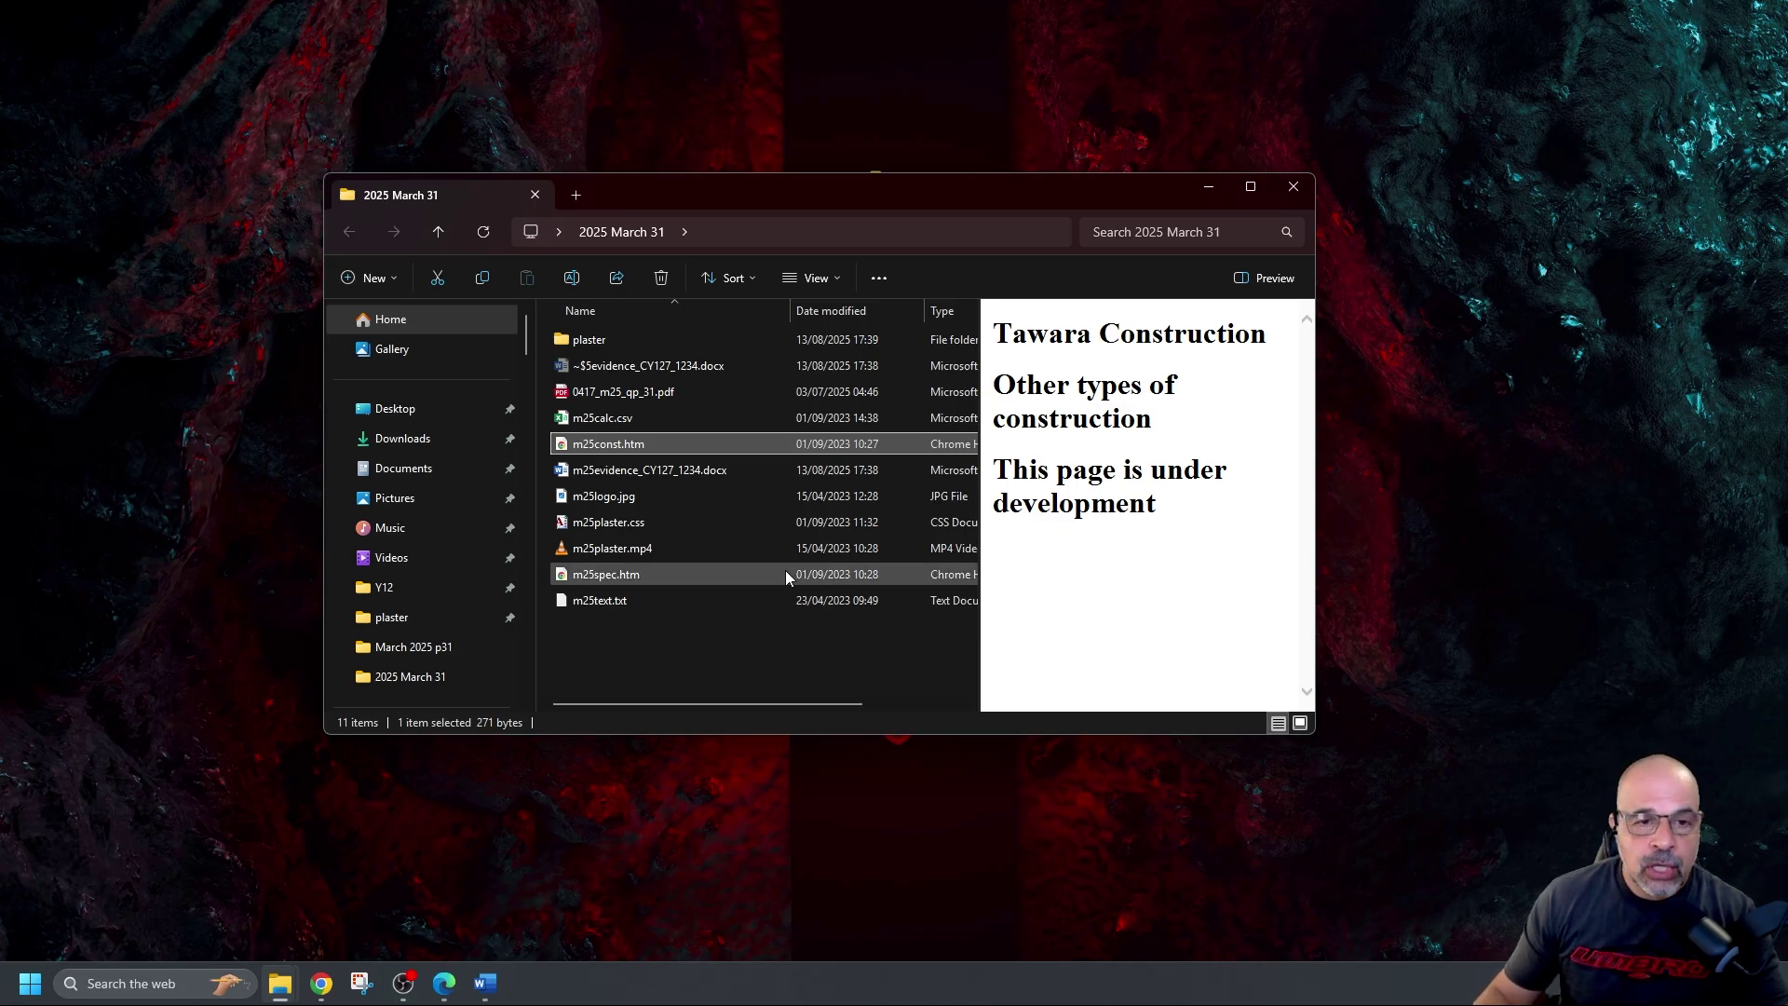
ctrl+click(623, 509)
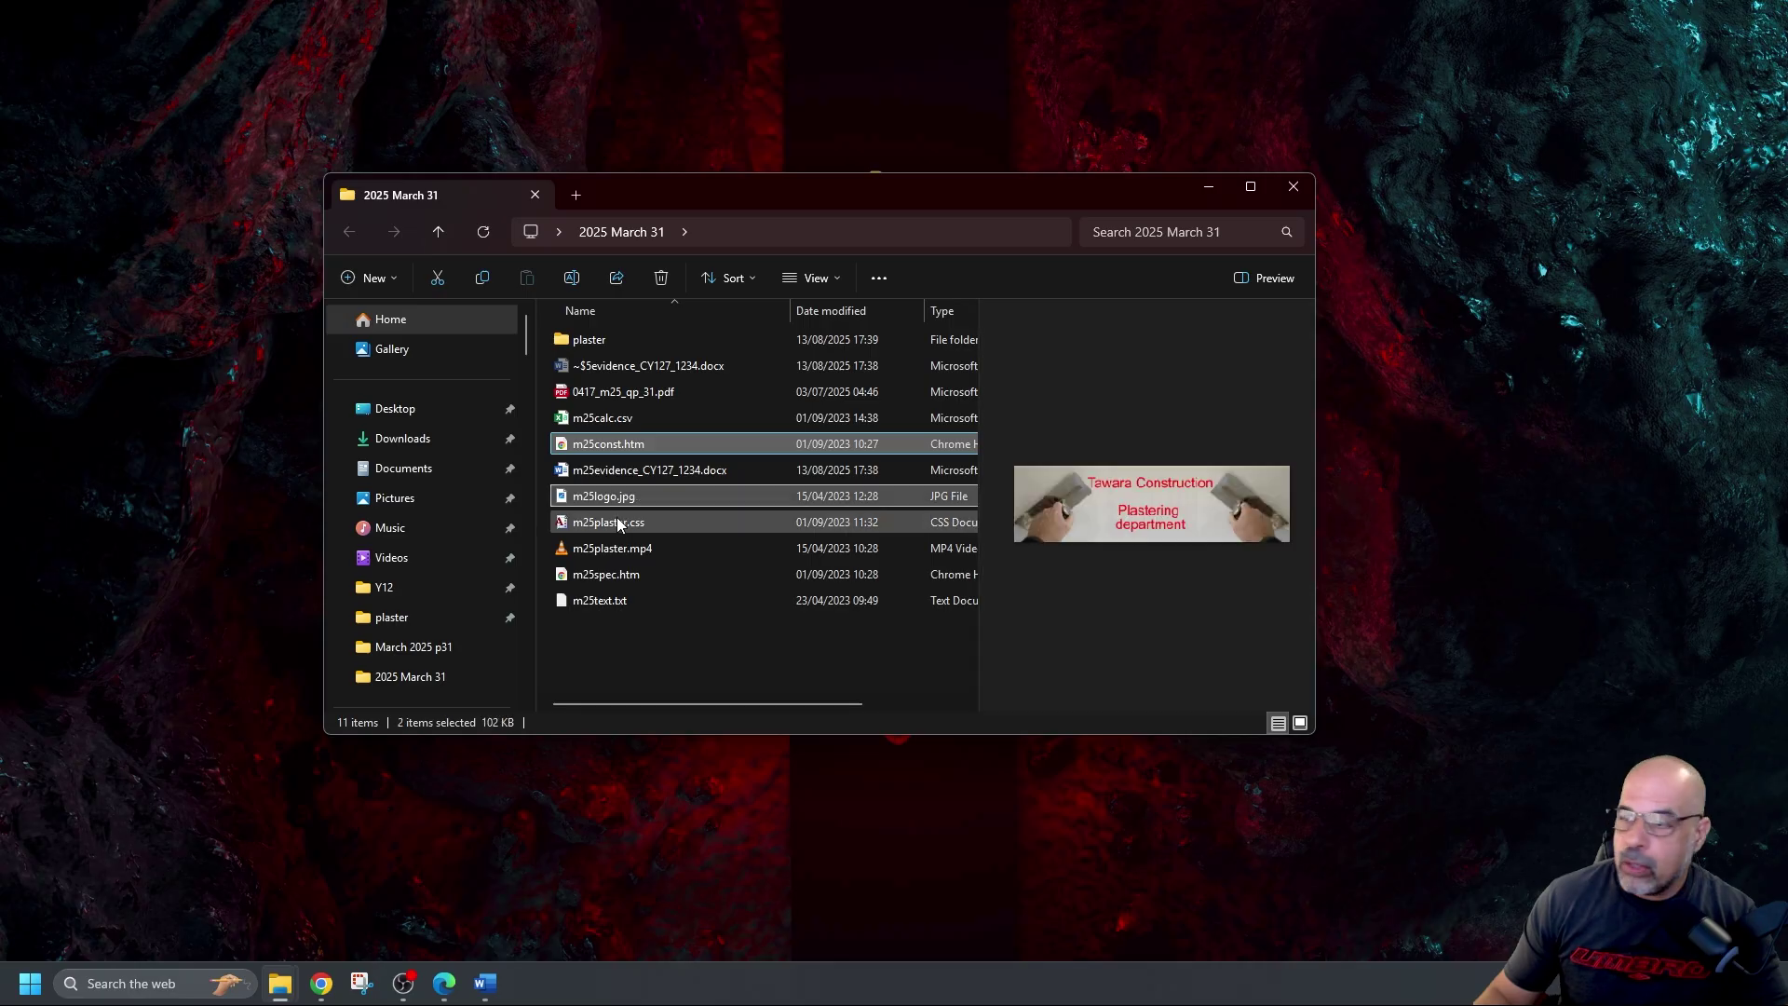
ctrl+click(616, 518)
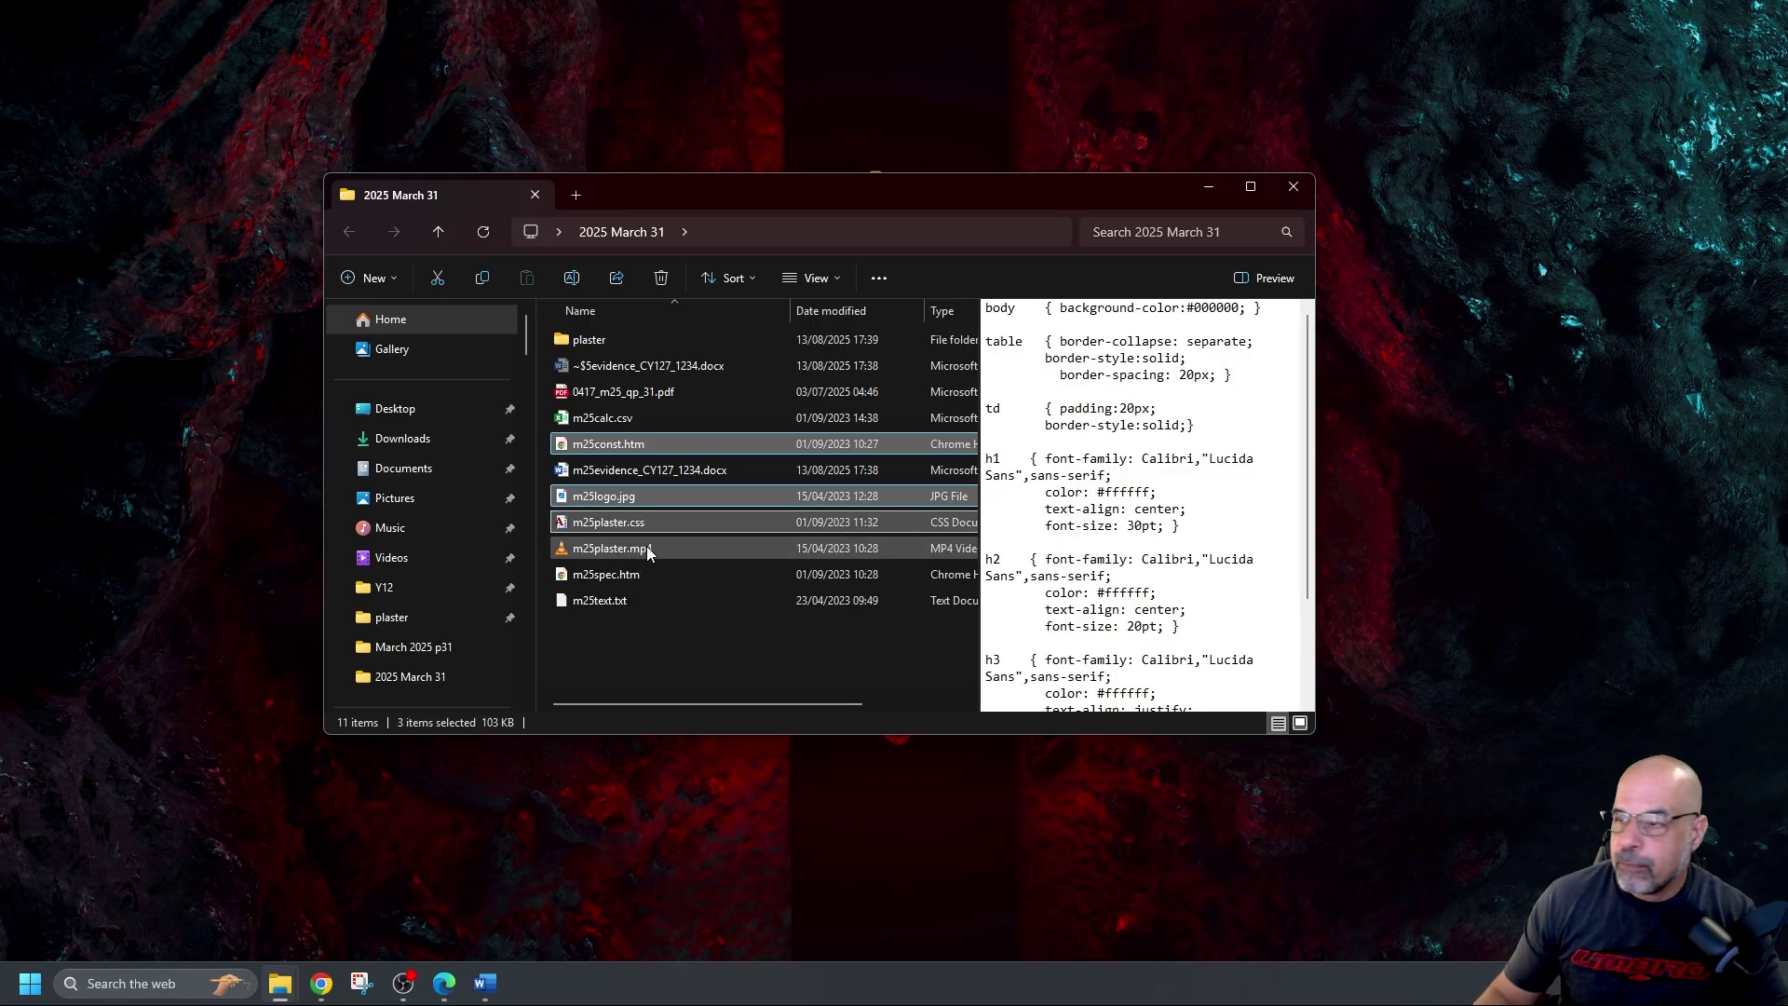
ctrl+click(647, 548)
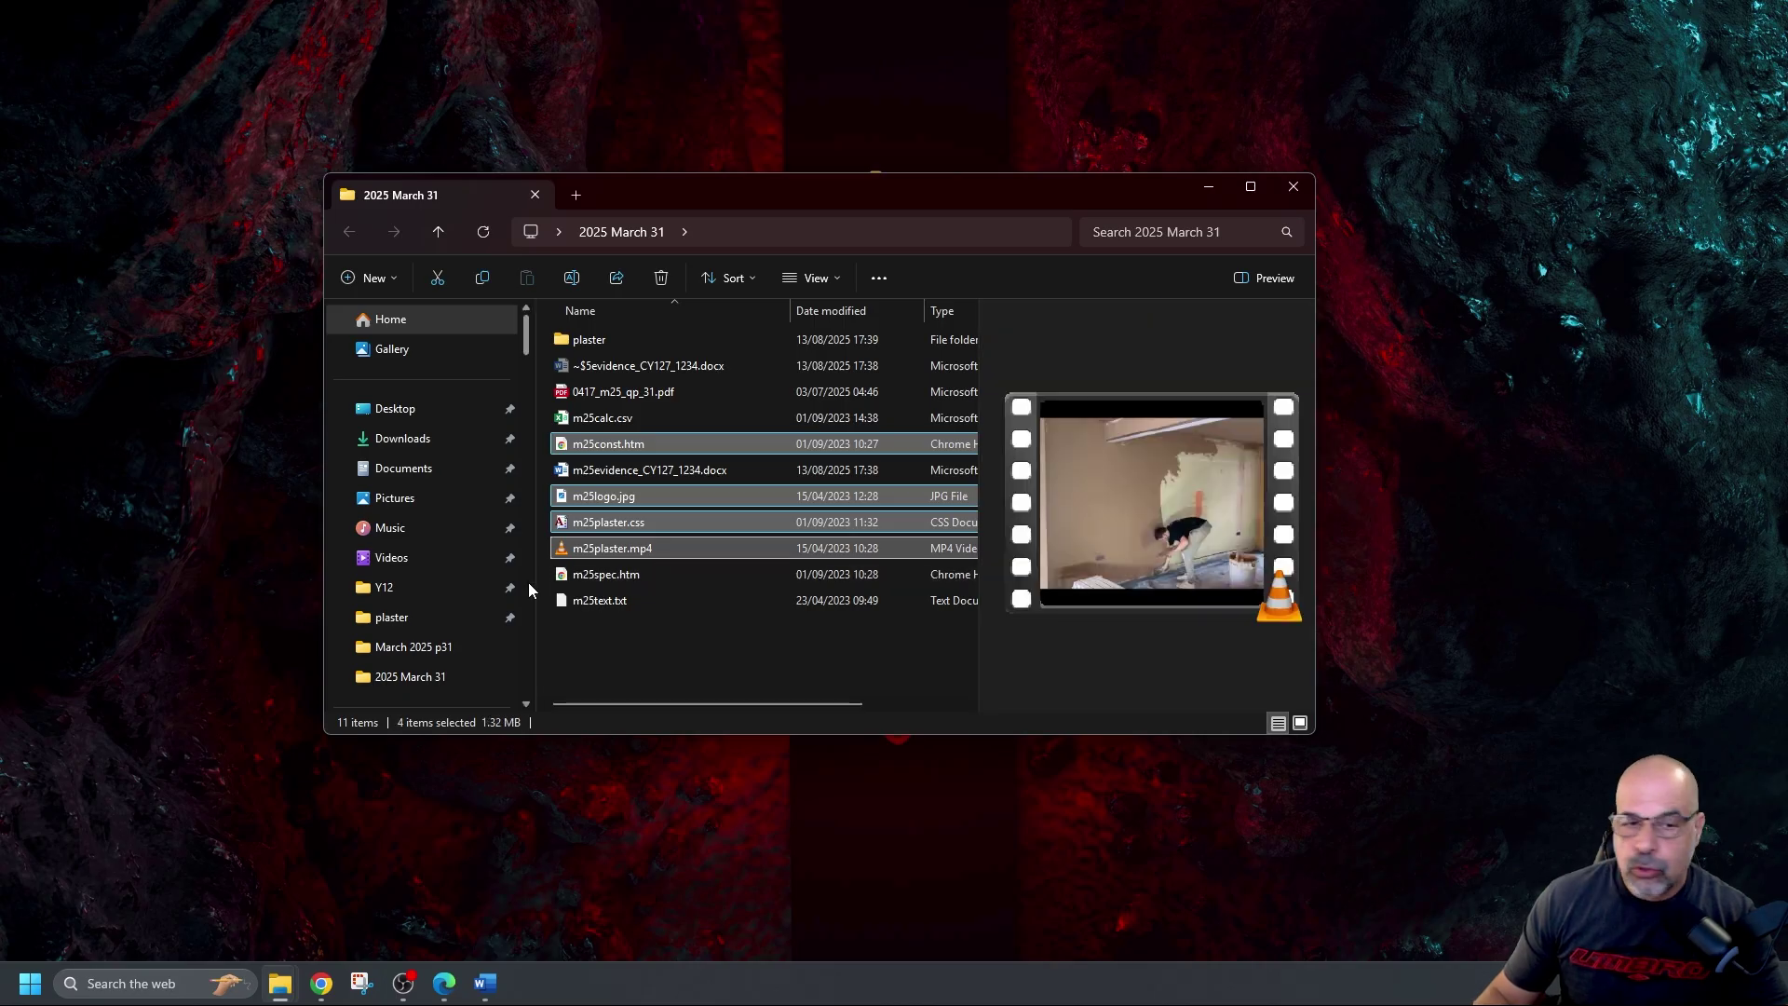
ctrl+click(559, 579)
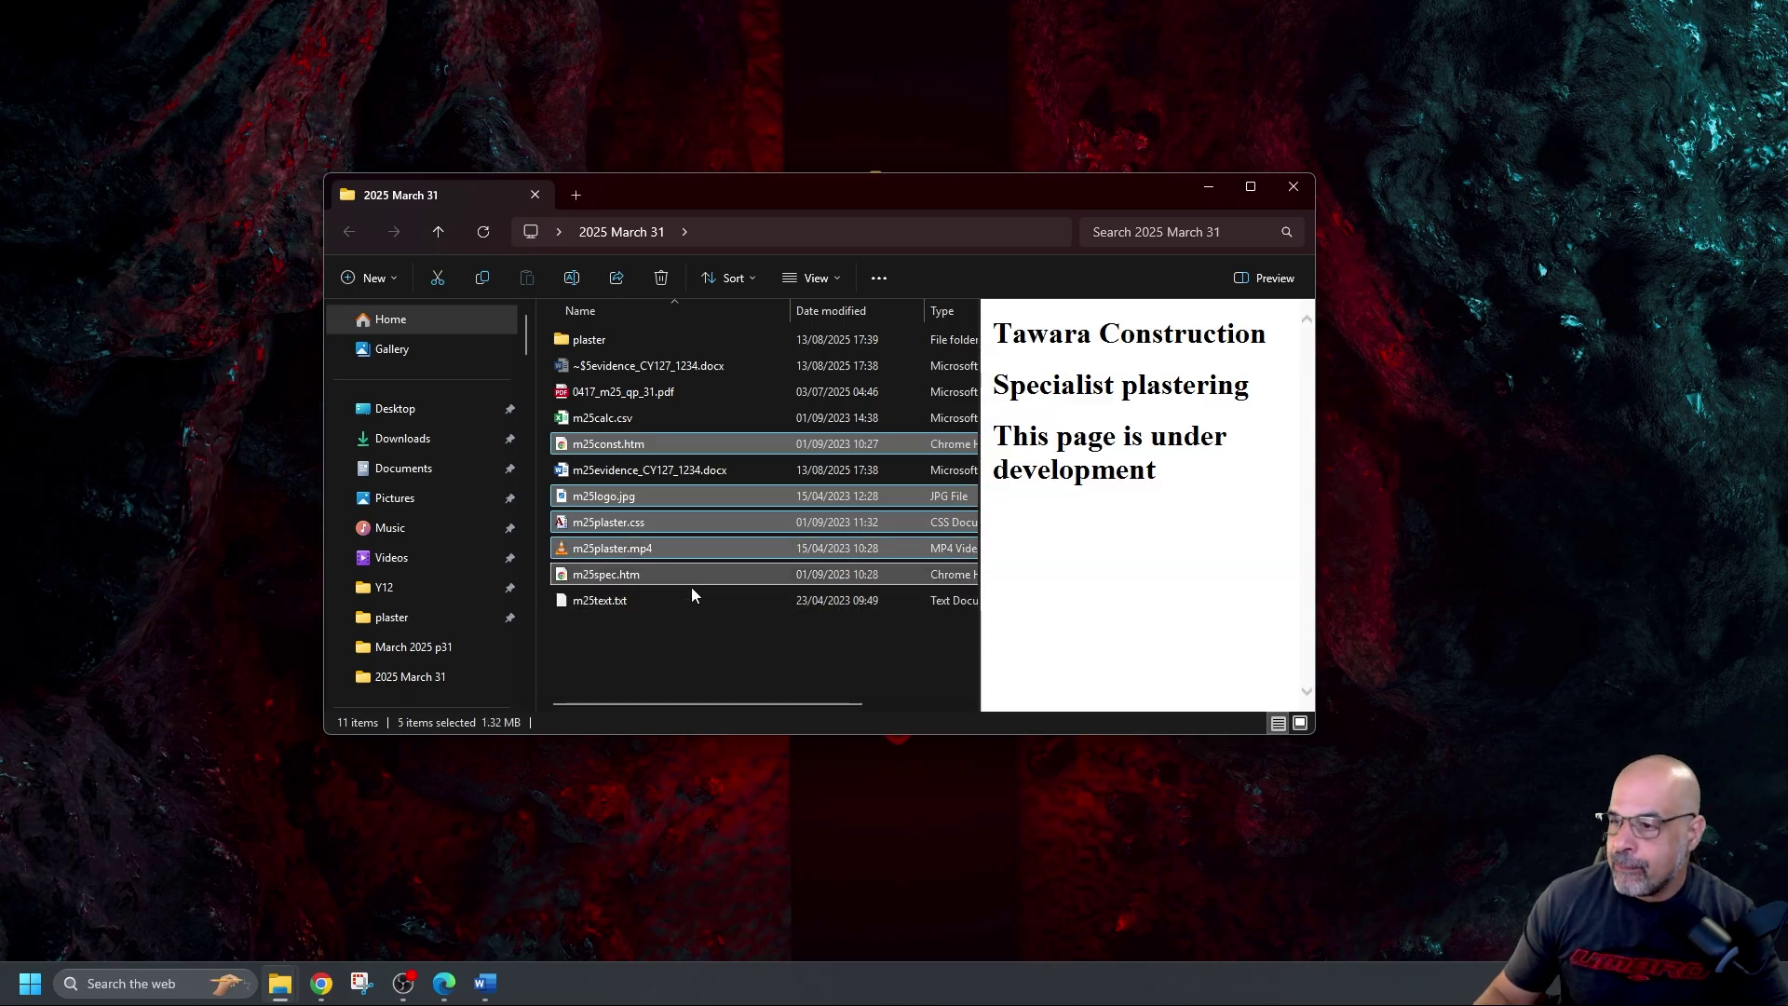
ctrl+click(605, 596)
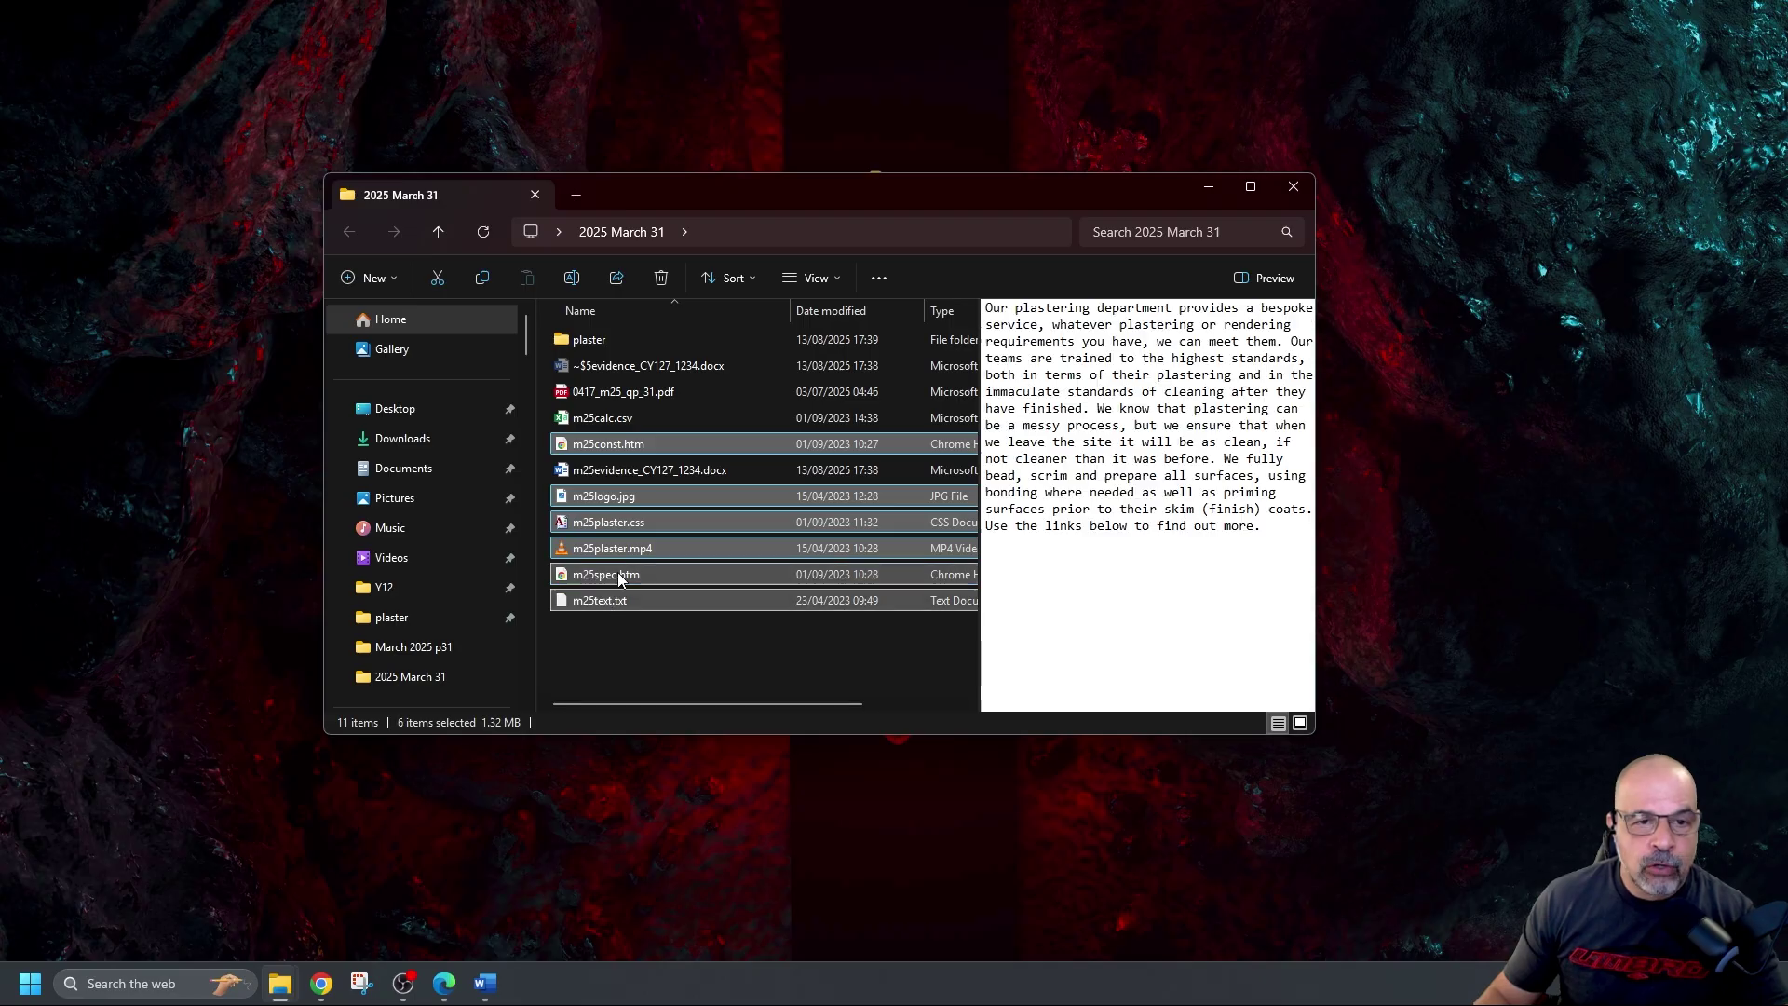
right_click(619, 535)
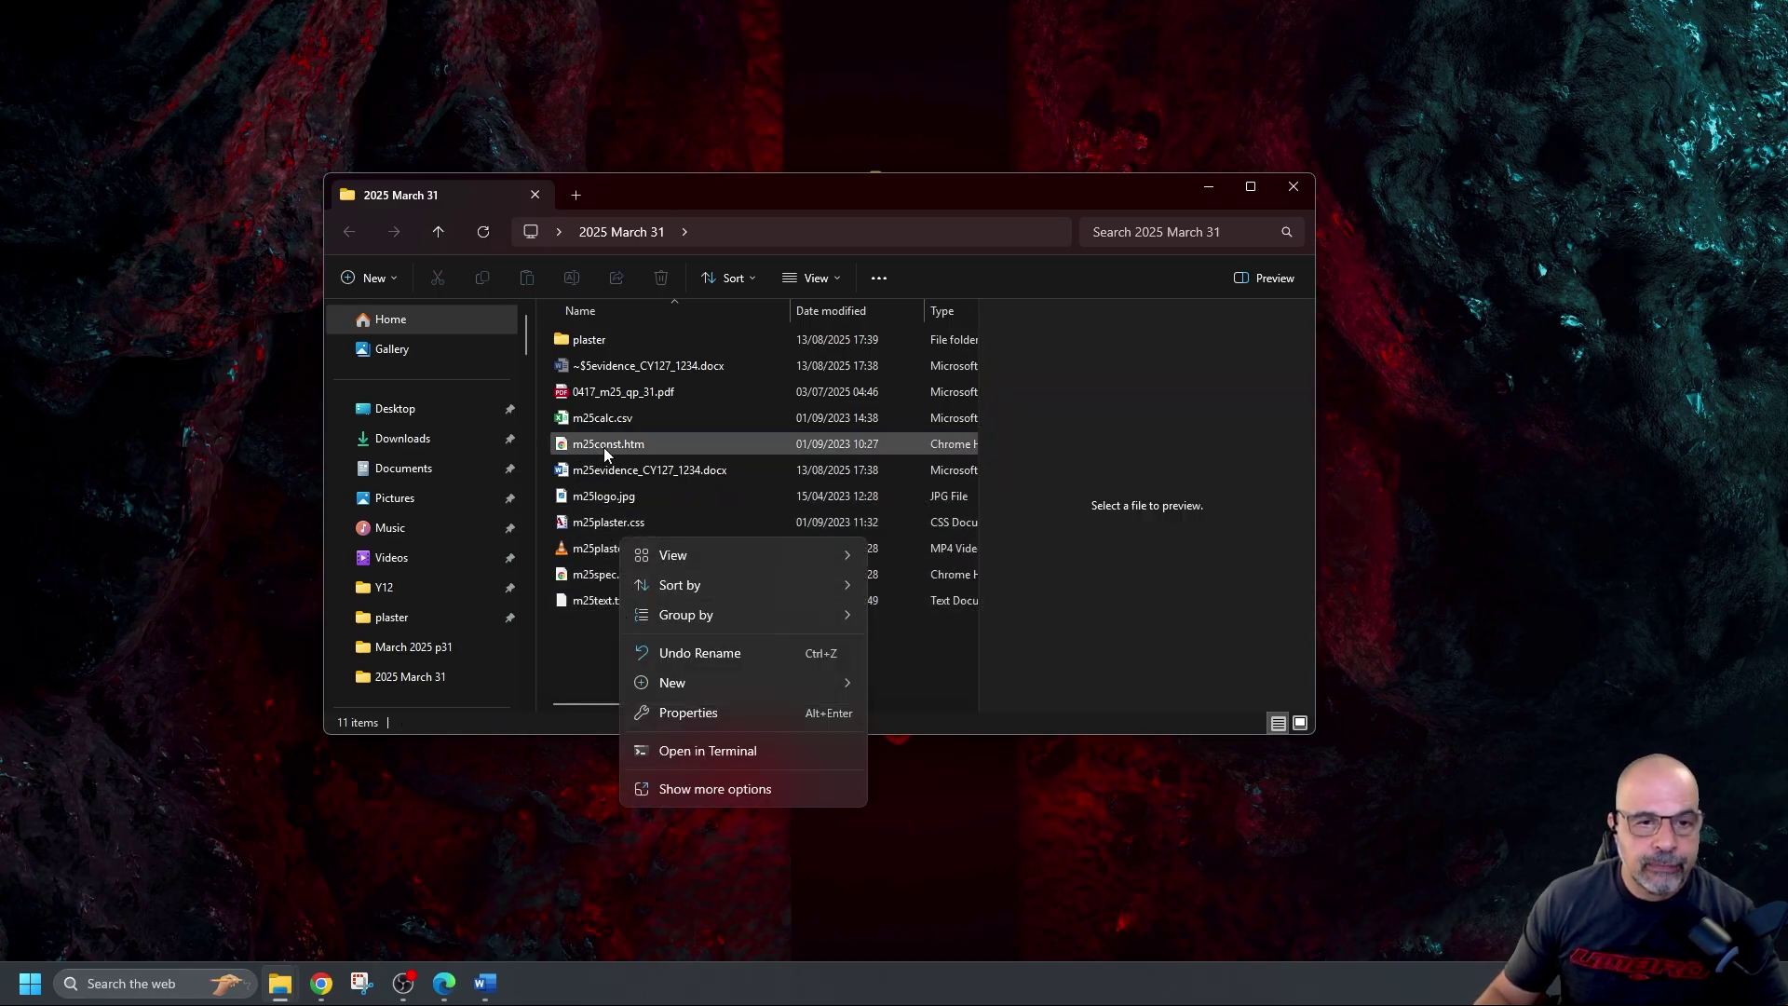
Reselect the same six m25 files and copy them
click(604, 445)
ctrl+click(603, 499)
ctrl+click(596, 522)
ctrl+click(590, 548)
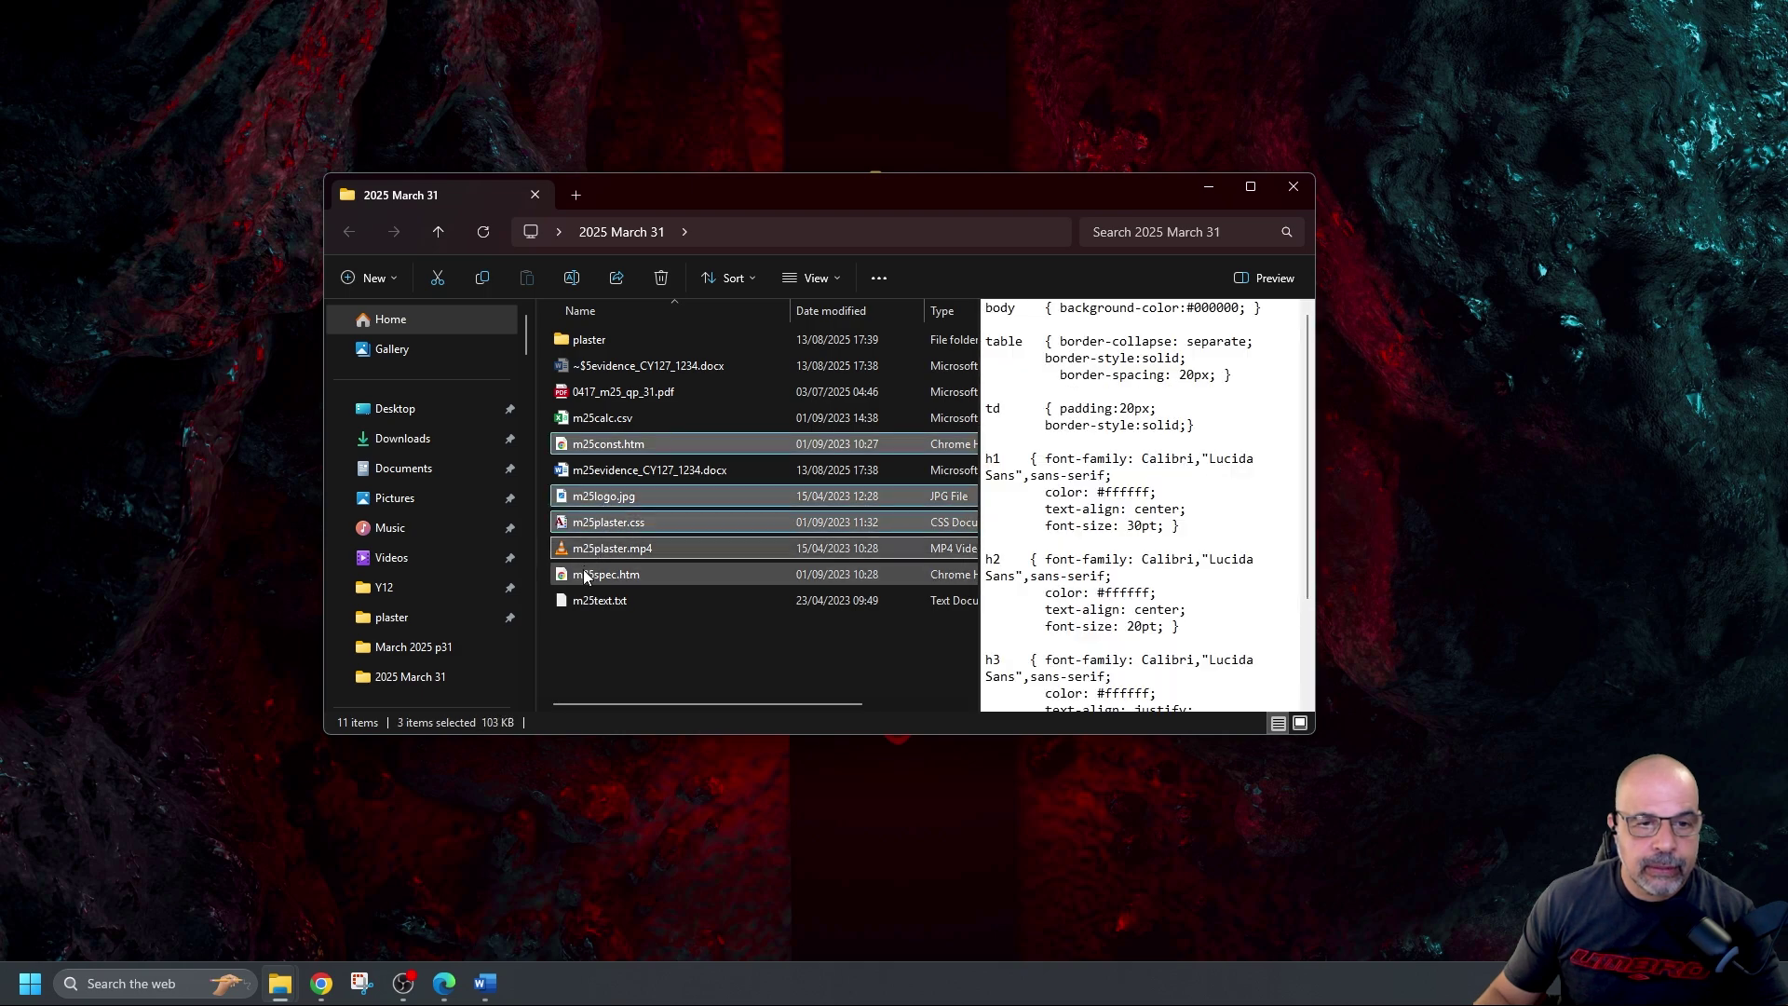
ctrl+click(587, 574)
ctrl+click(585, 602)
right_click(622, 531)
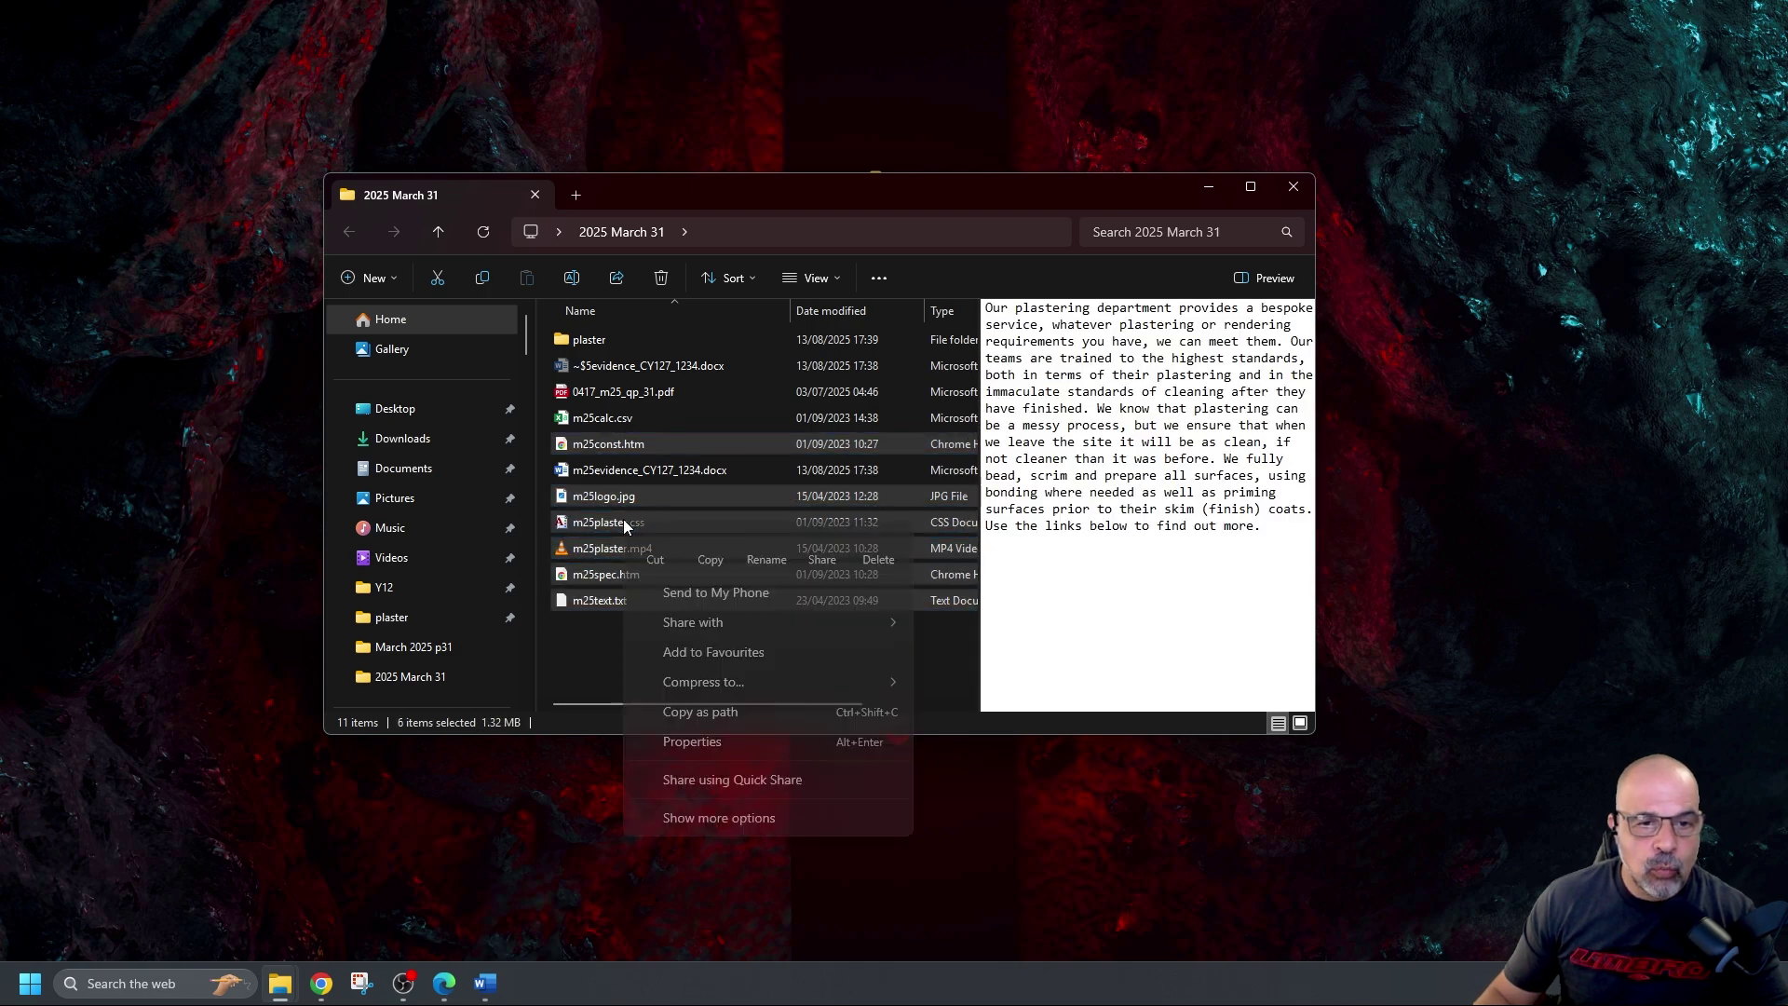
click(711, 549)
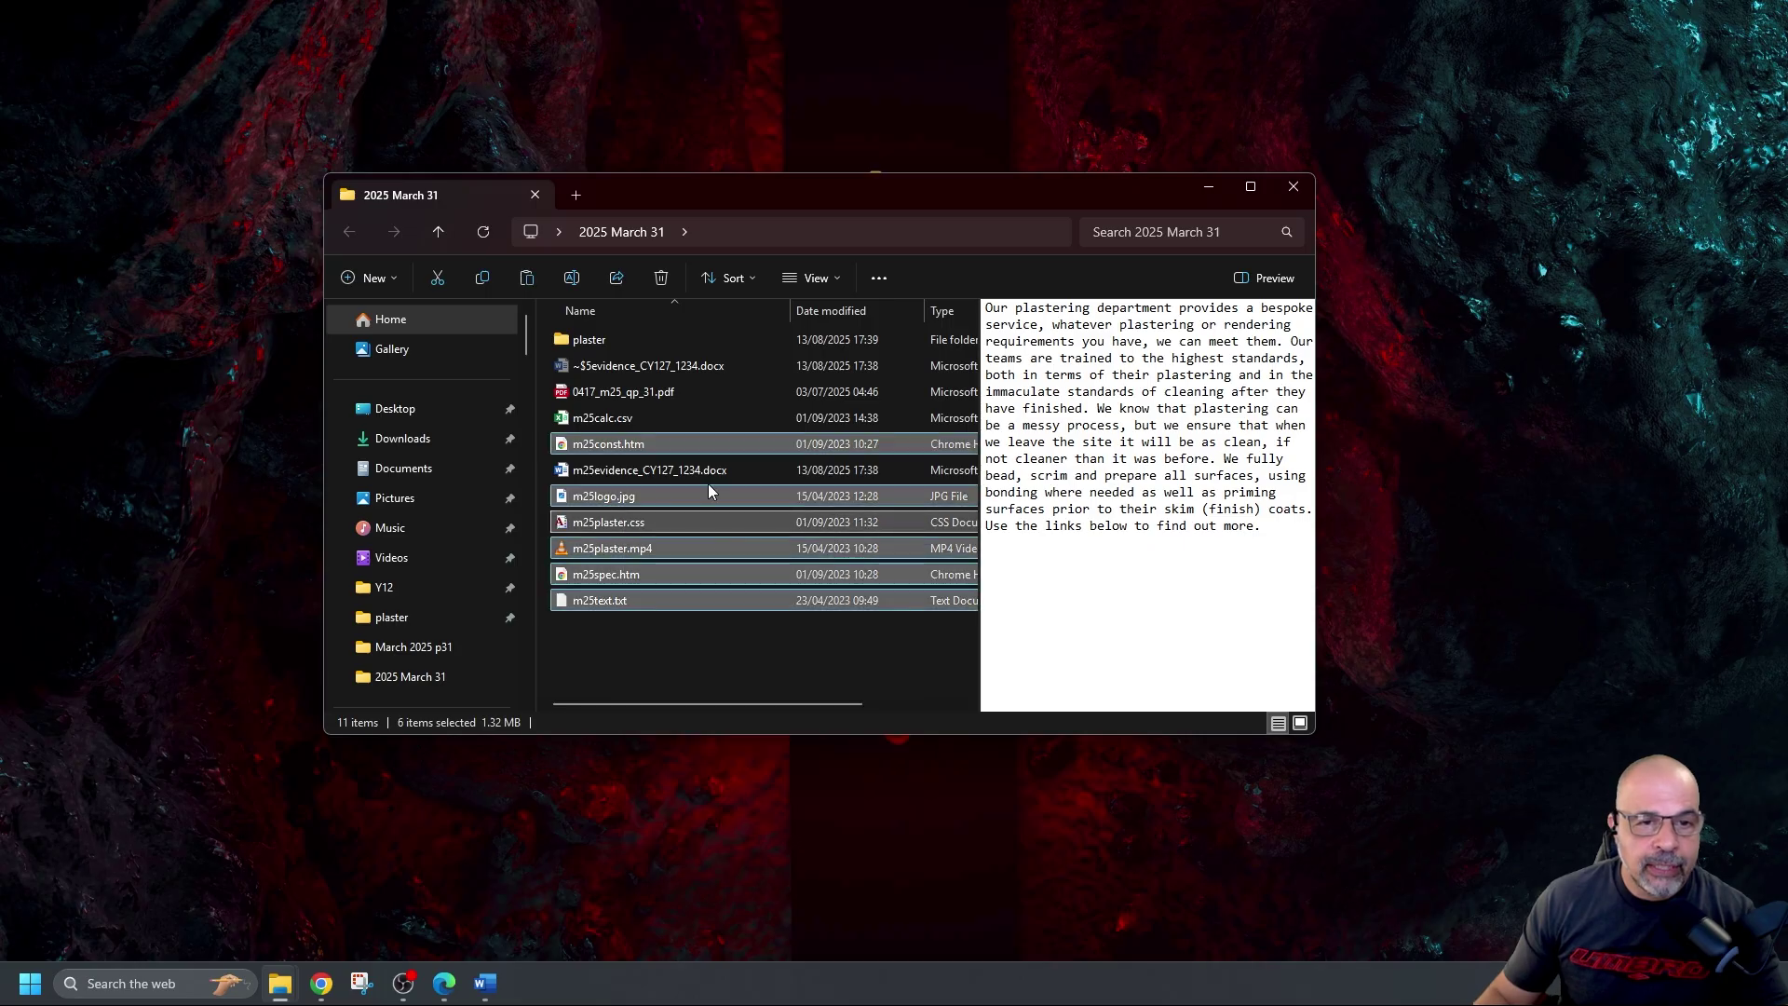
Paste the six copied files into the plaster folder and check its full path
double_click(607, 339)
right_click(615, 394)
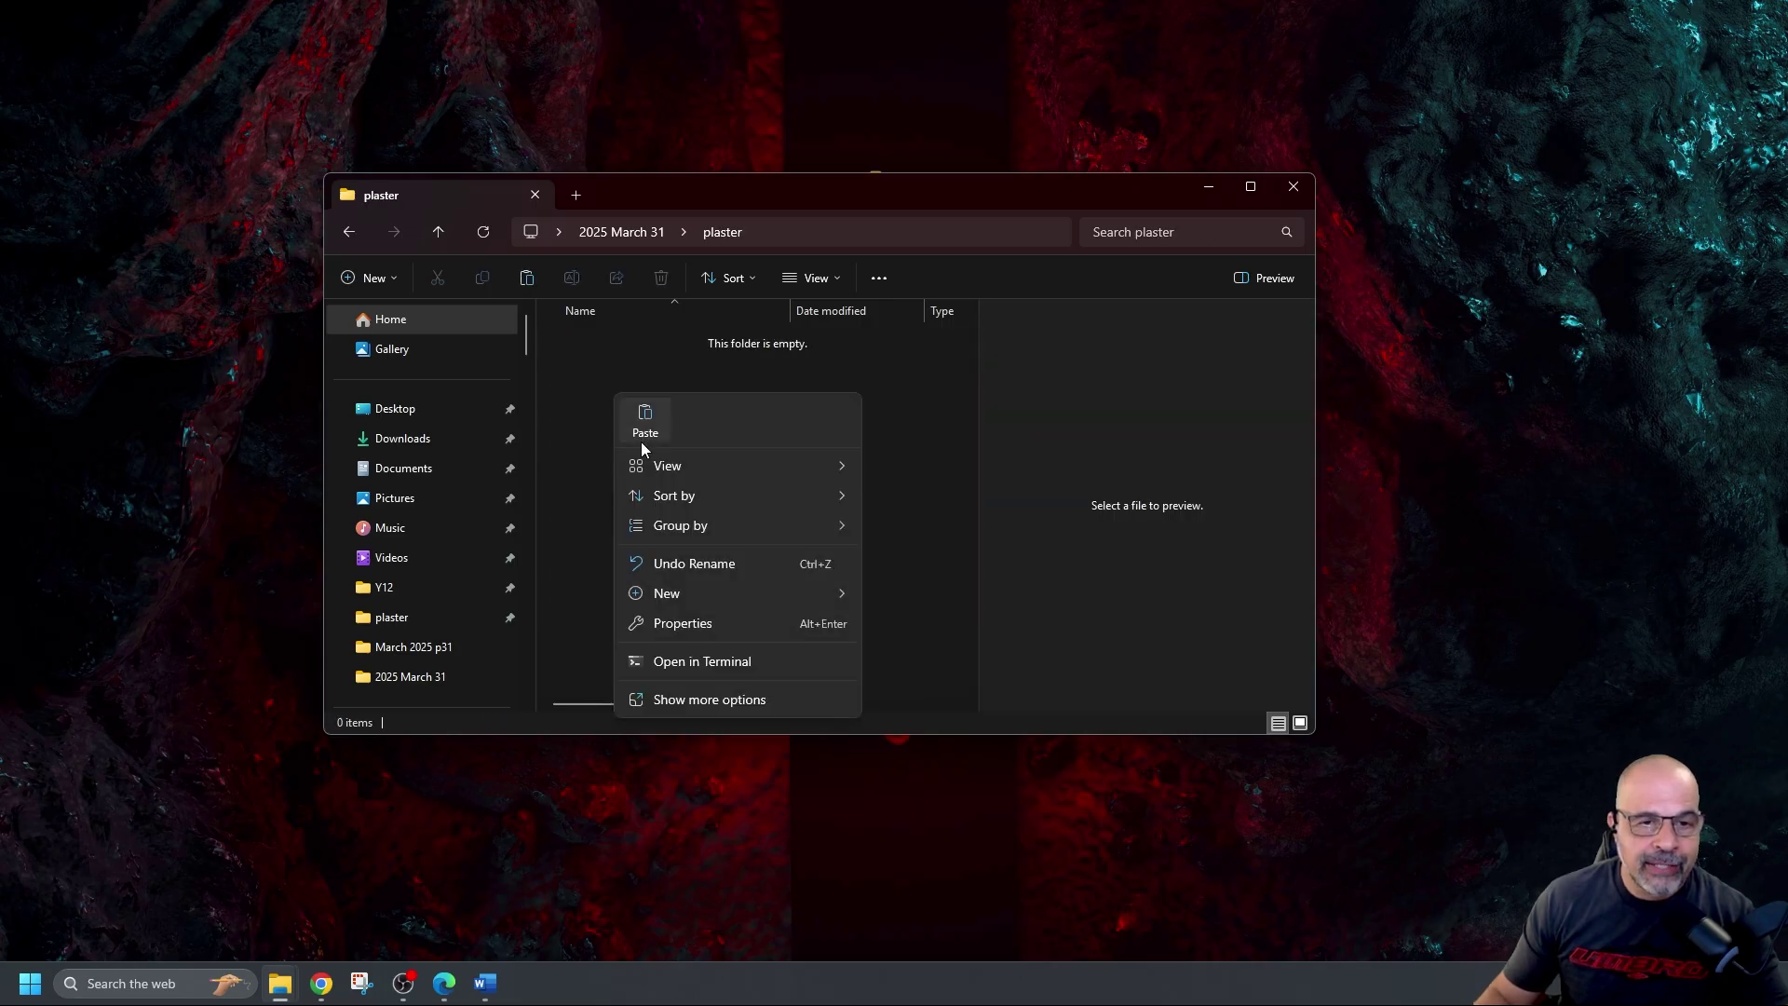
click(663, 421)
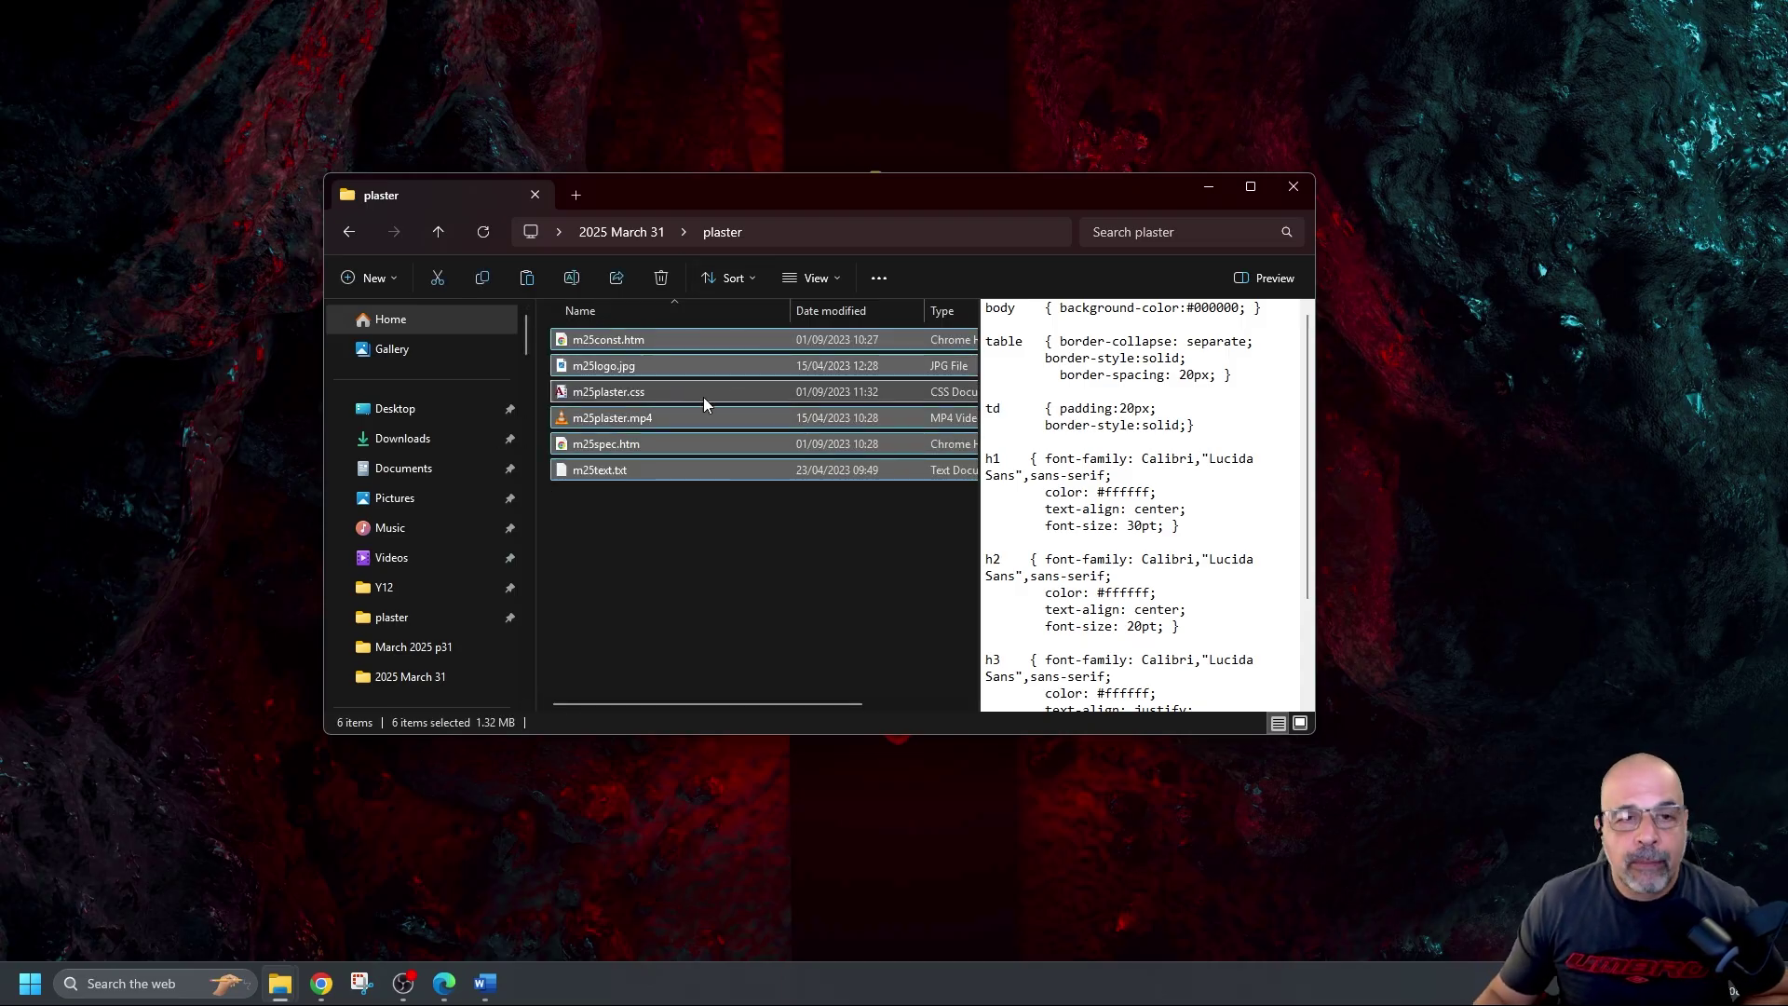
click(578, 233)
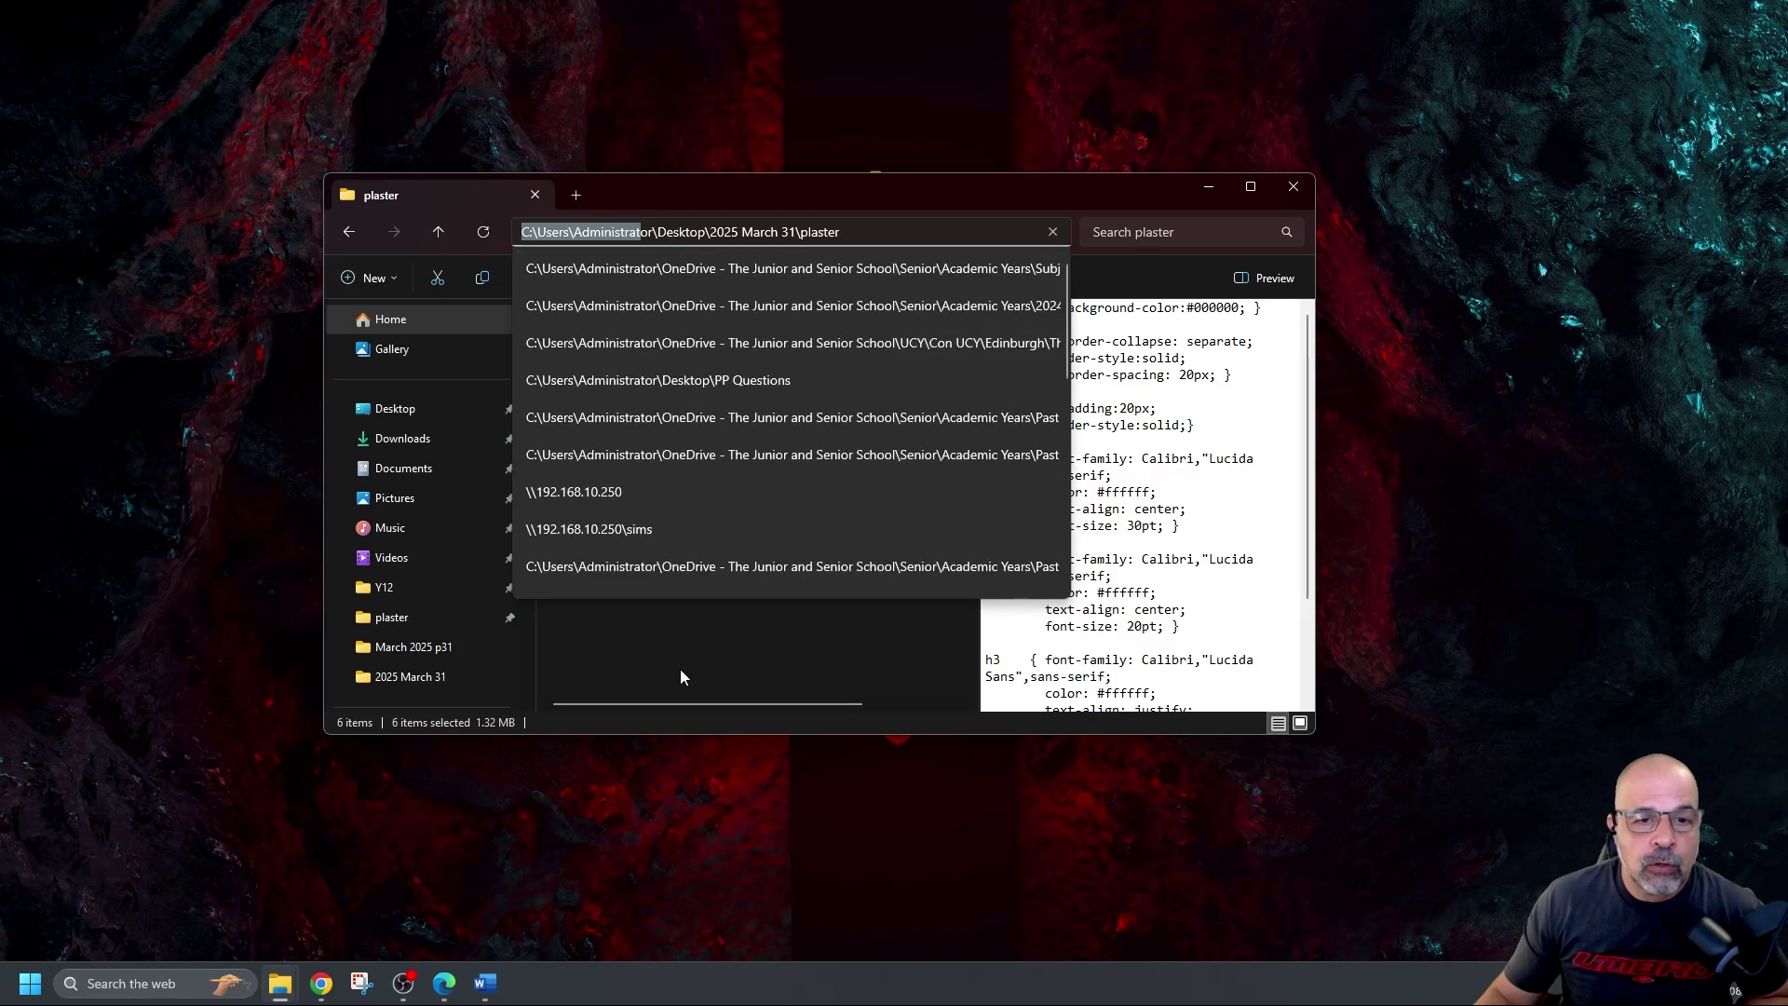
key(Return)
Reopen plaster and widen the window so the Size column is visible
key(alt+Left)
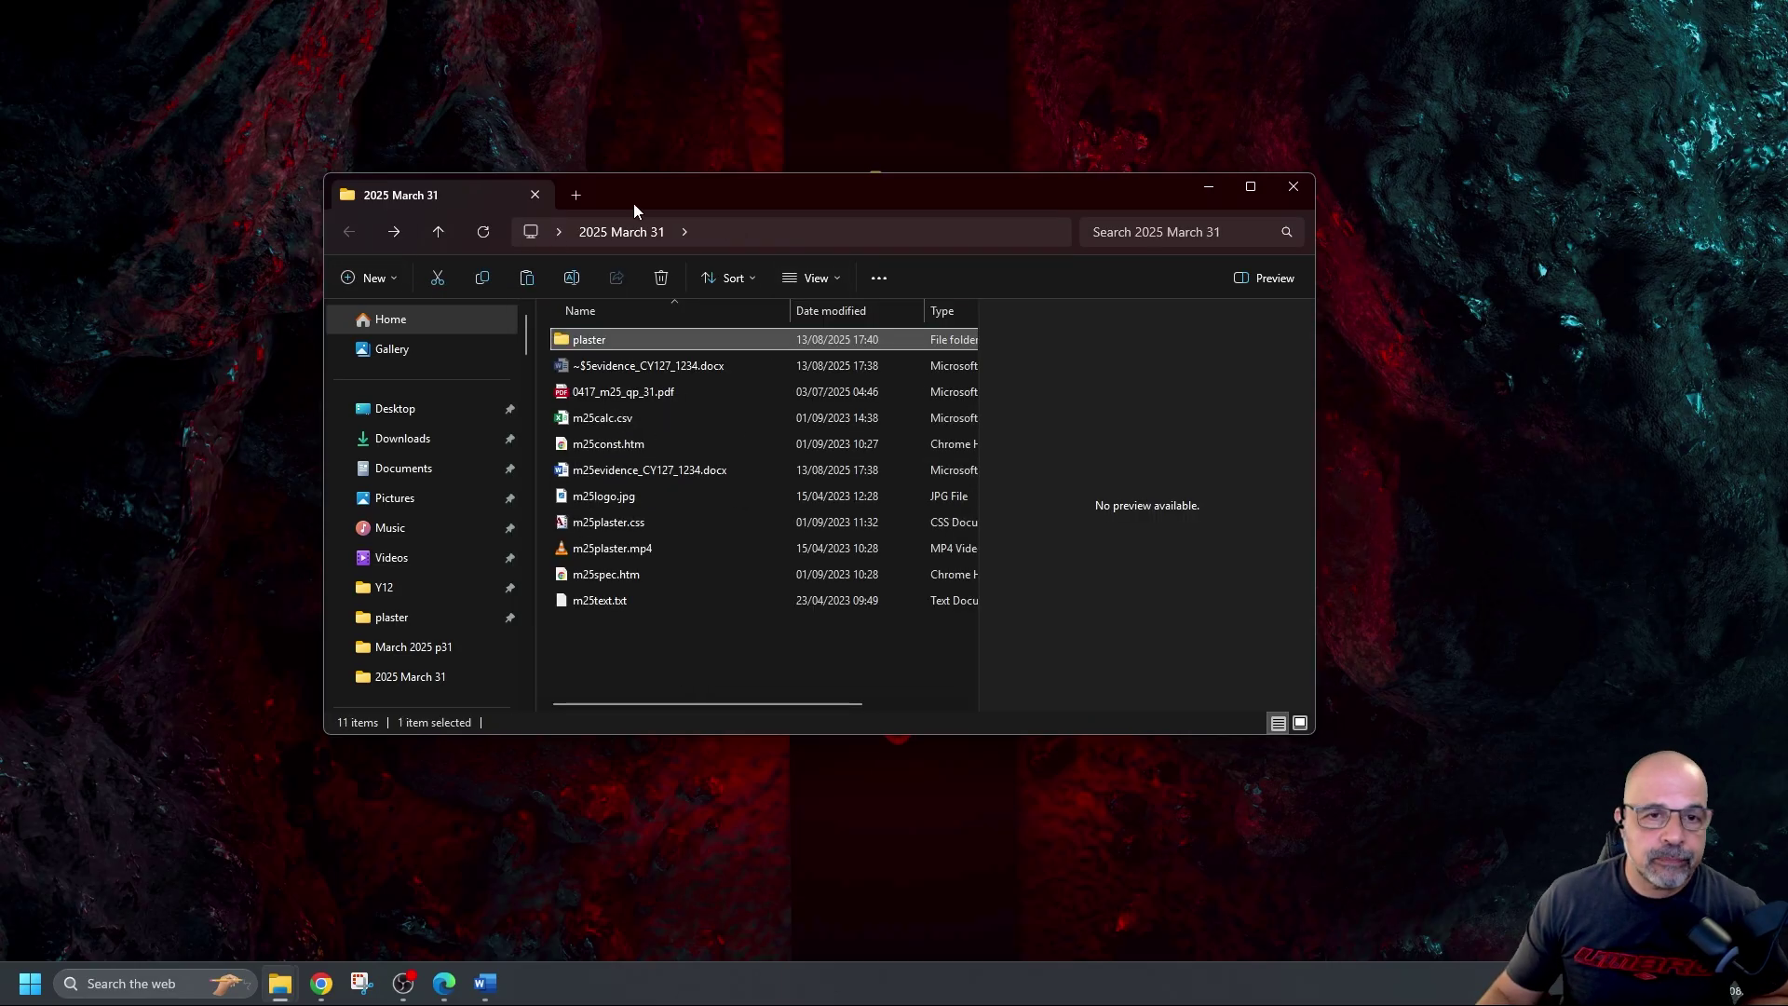
double_click(607, 339)
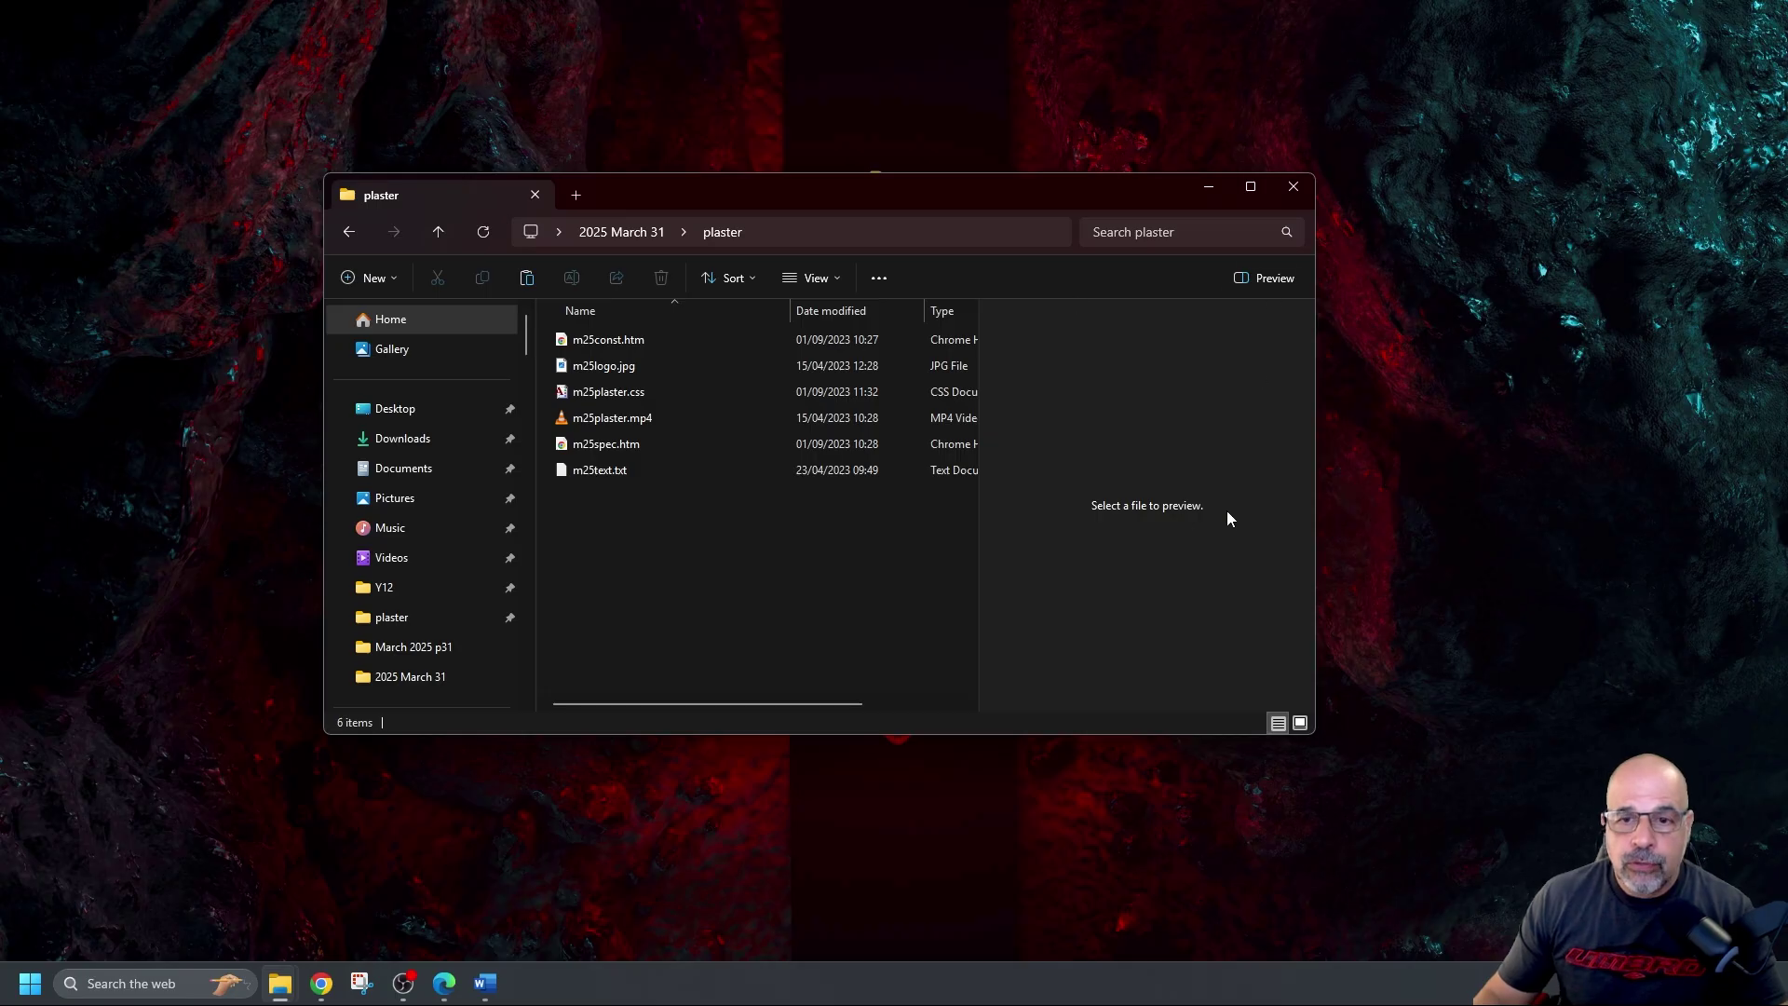
drag(1321, 393, 1705, 400)
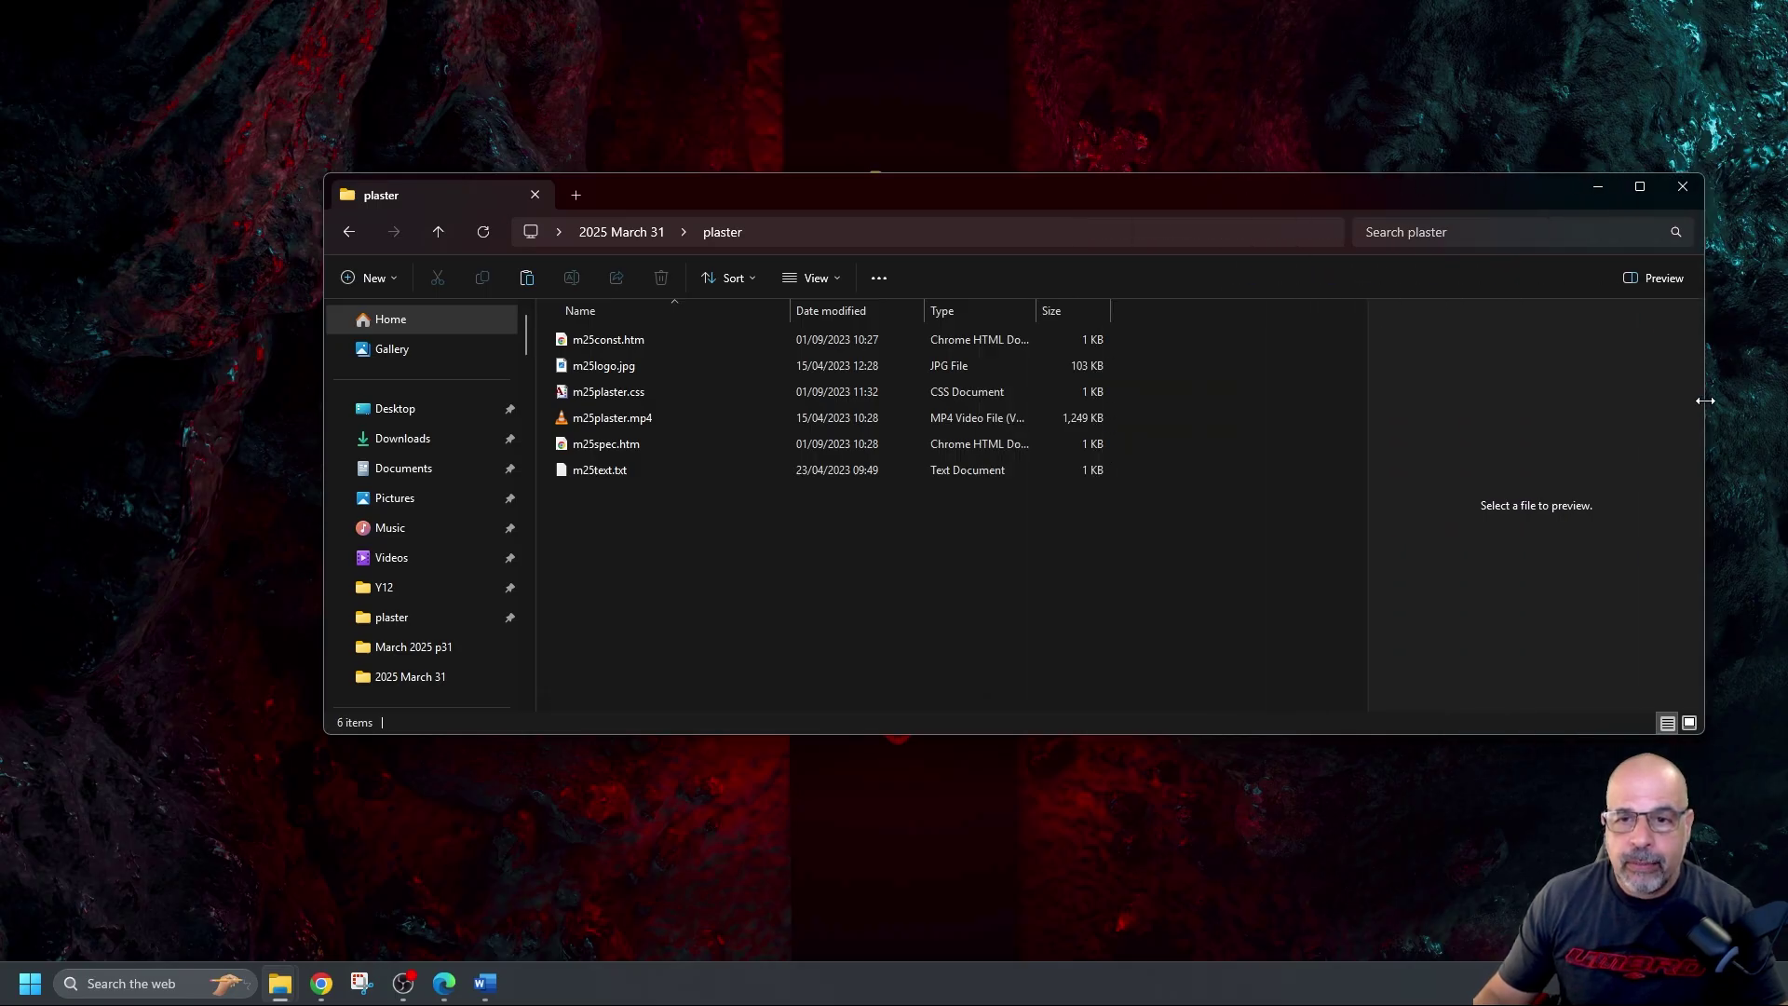
drag(1315, 203, 1220, 188)
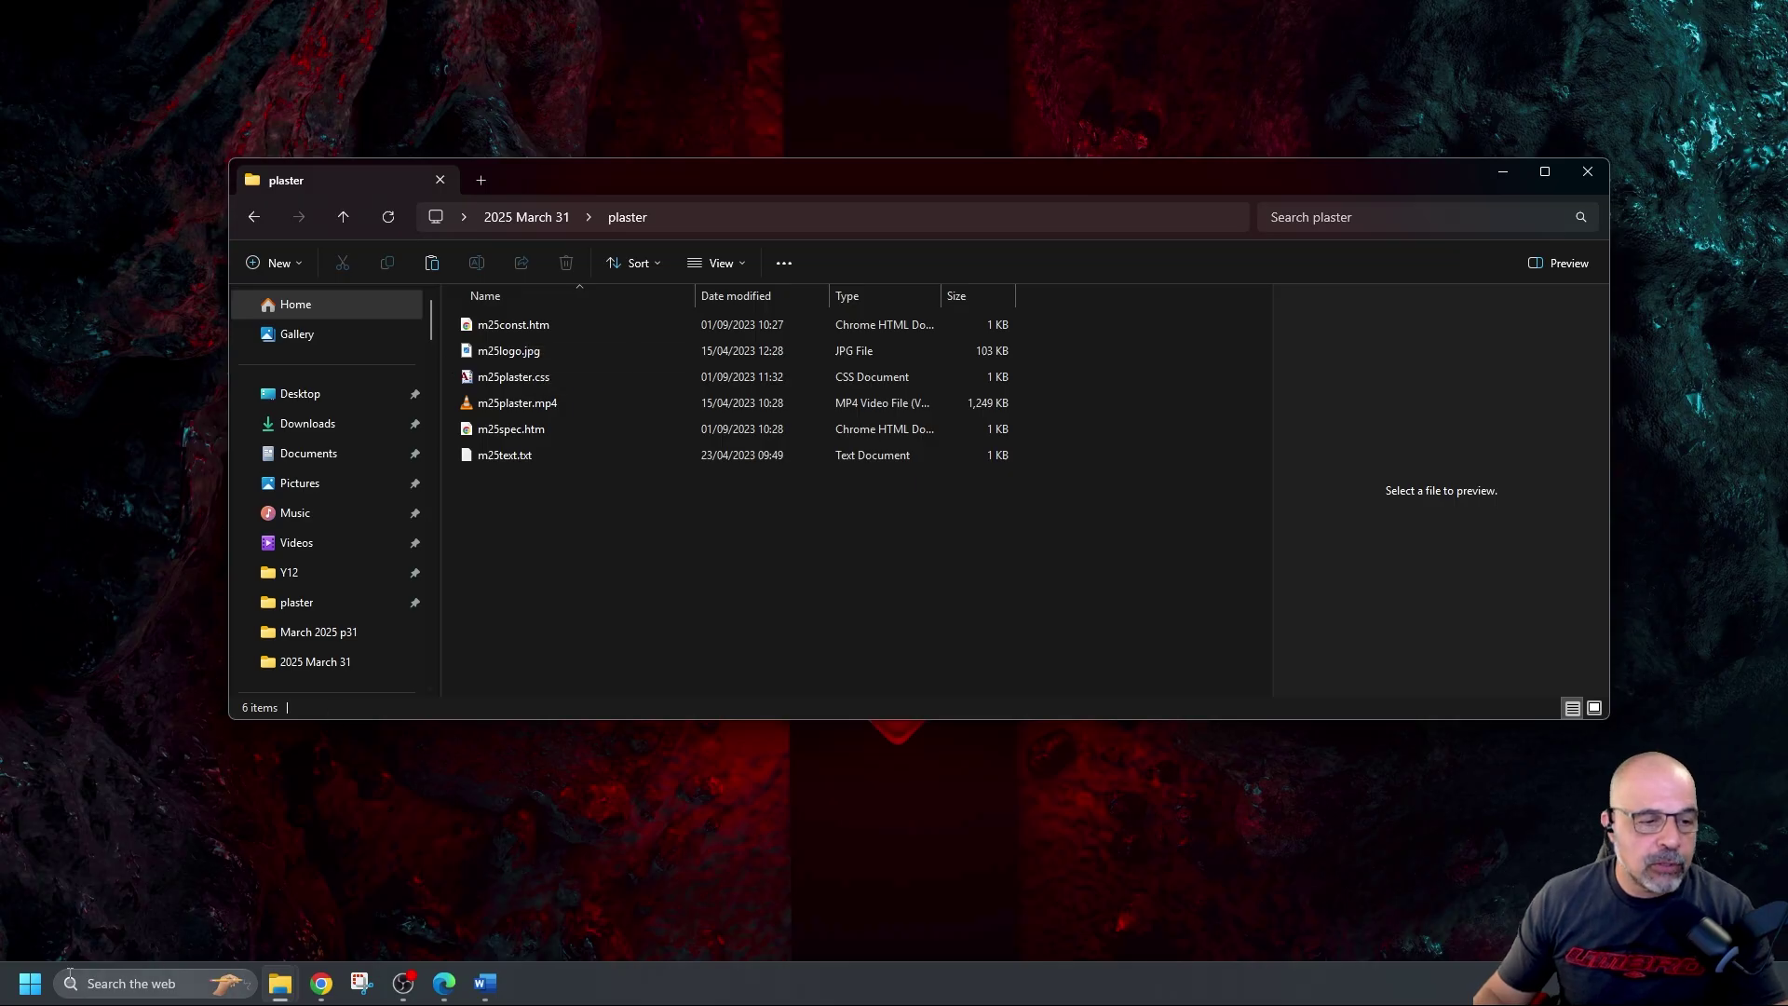
click(31, 989)
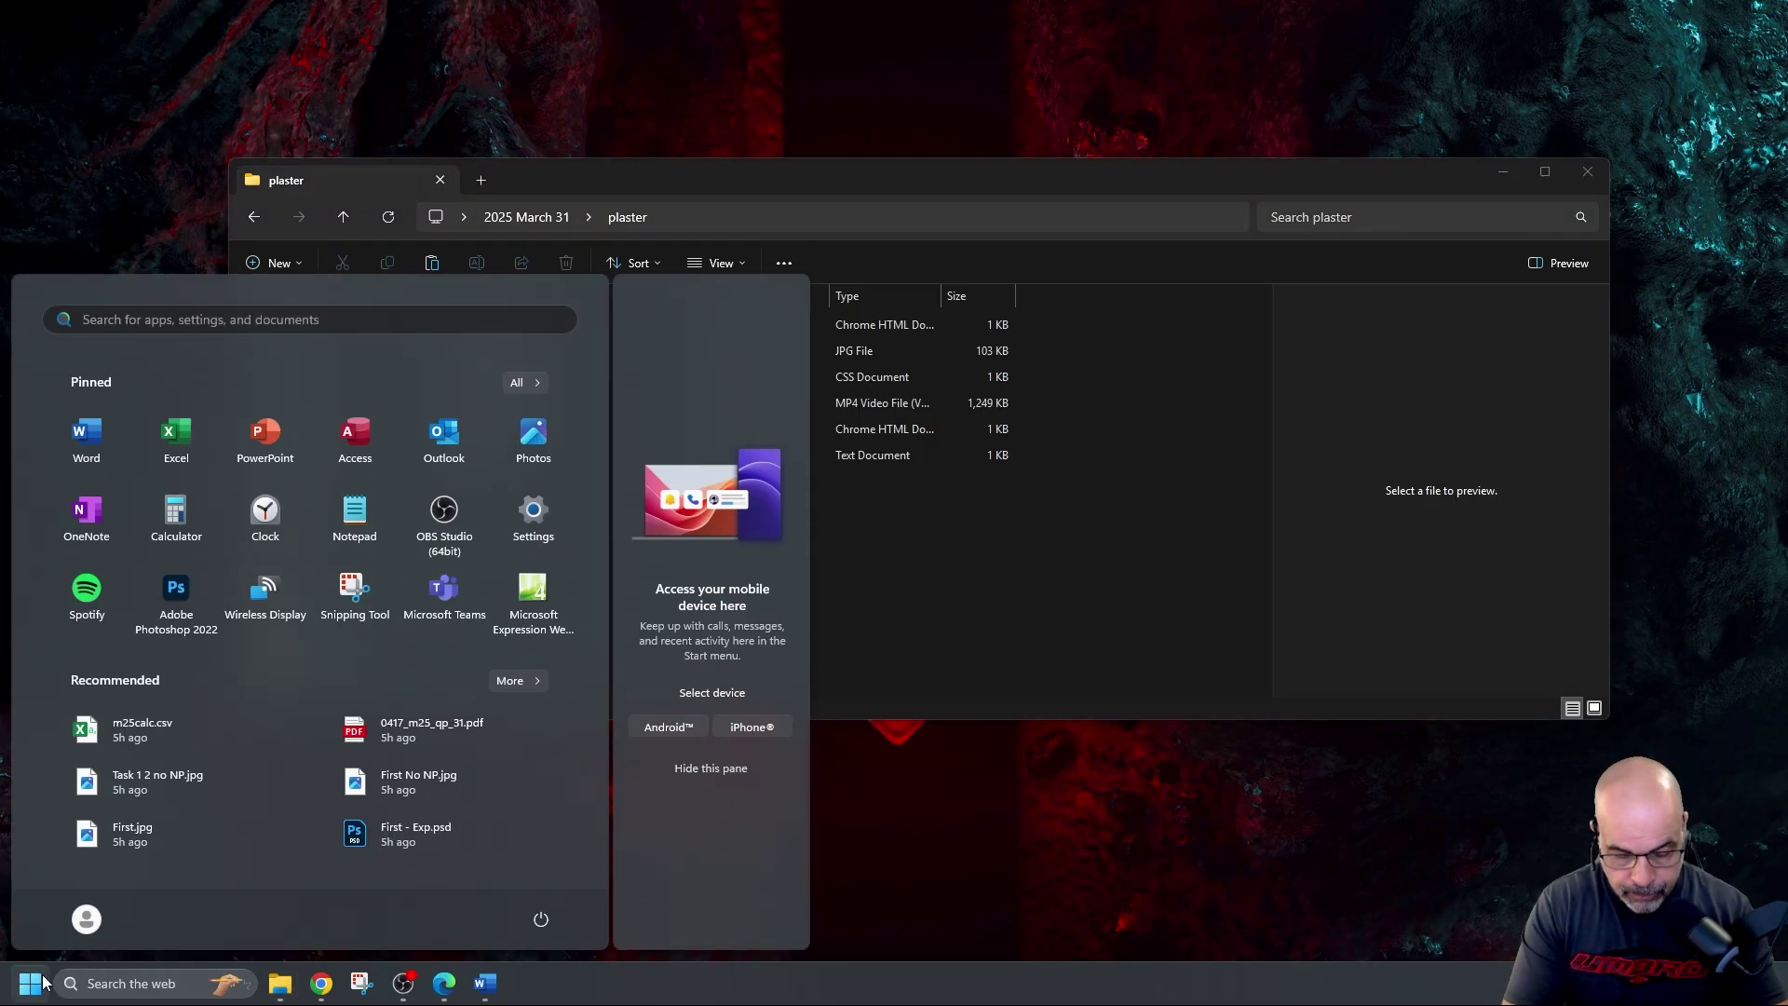
In File Explorer Options, leave 'Hide extensions for known file types' unticked so extensions show
text(file)
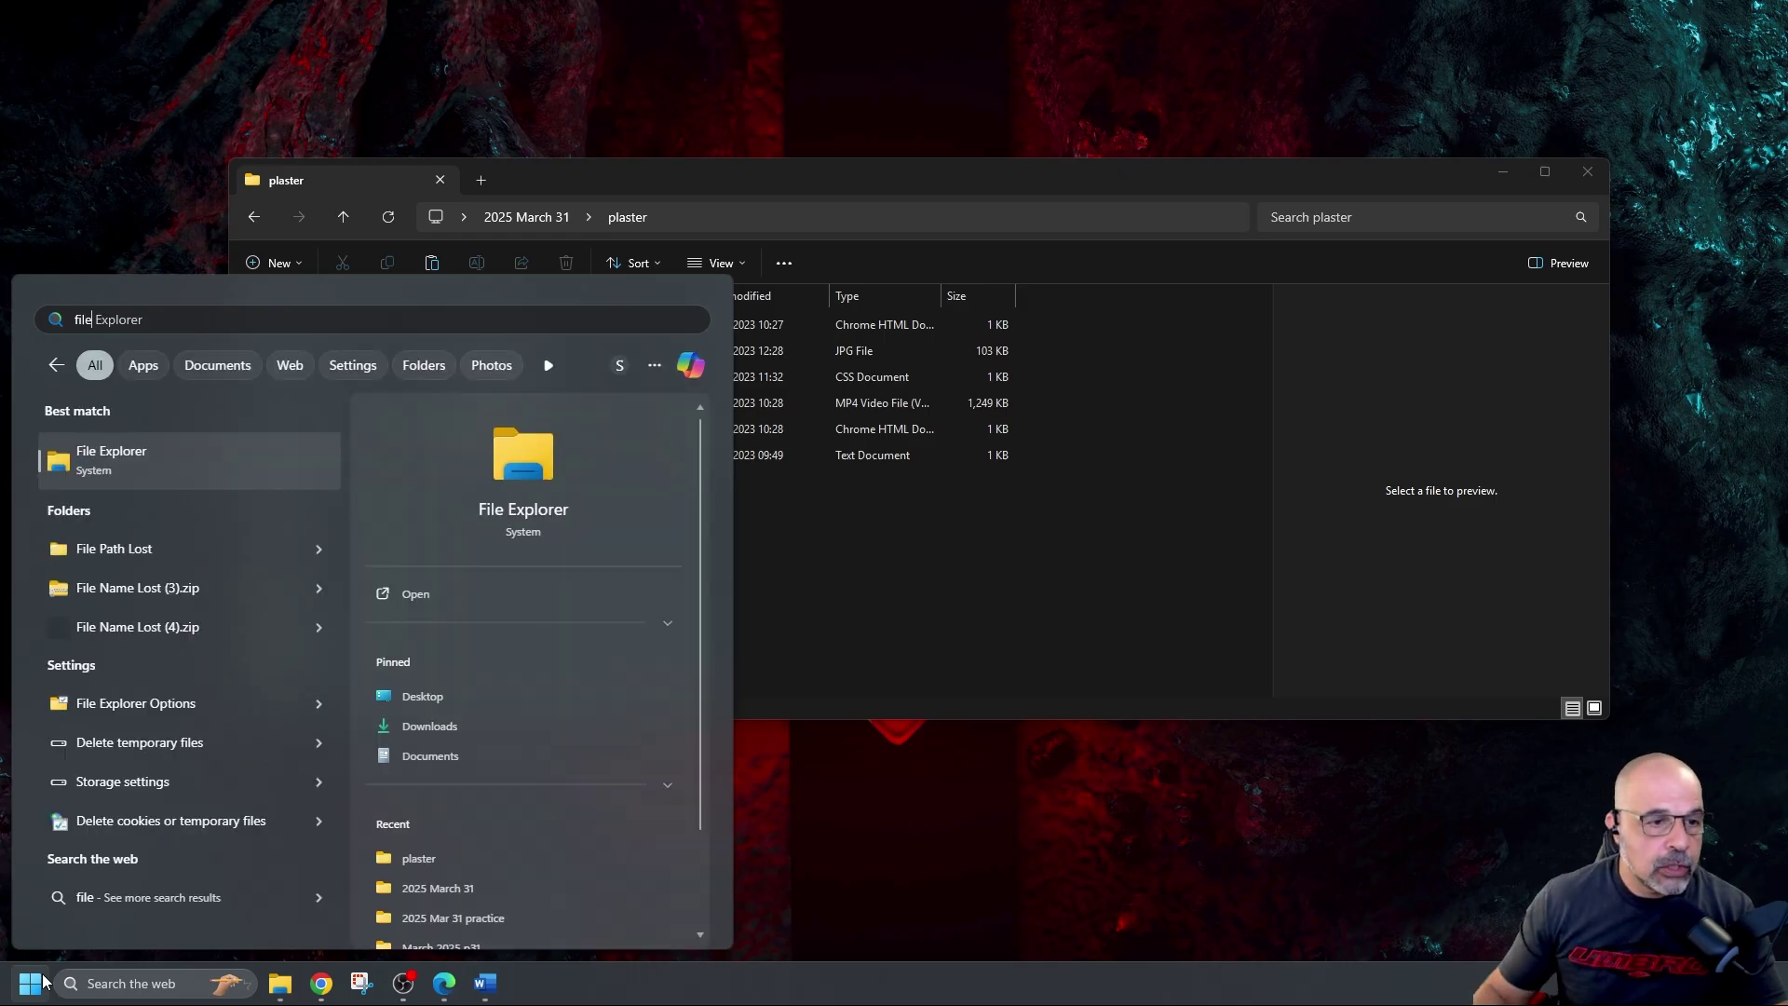
click(151, 708)
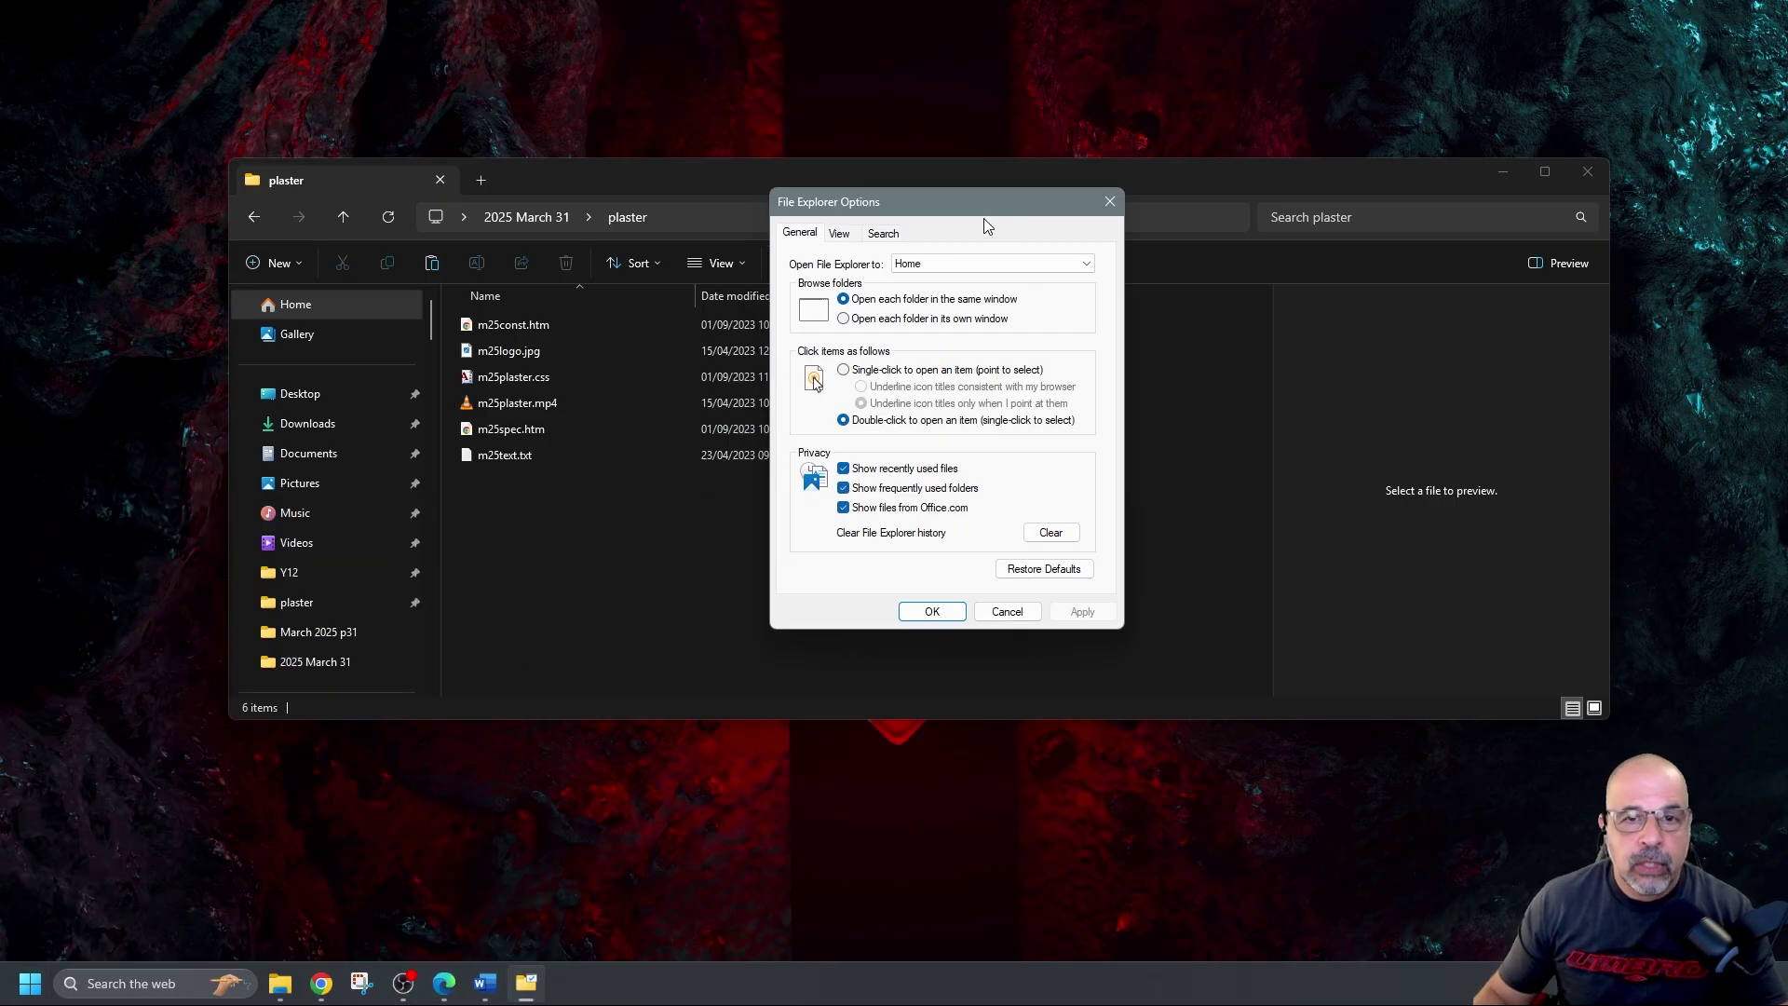
click(839, 234)
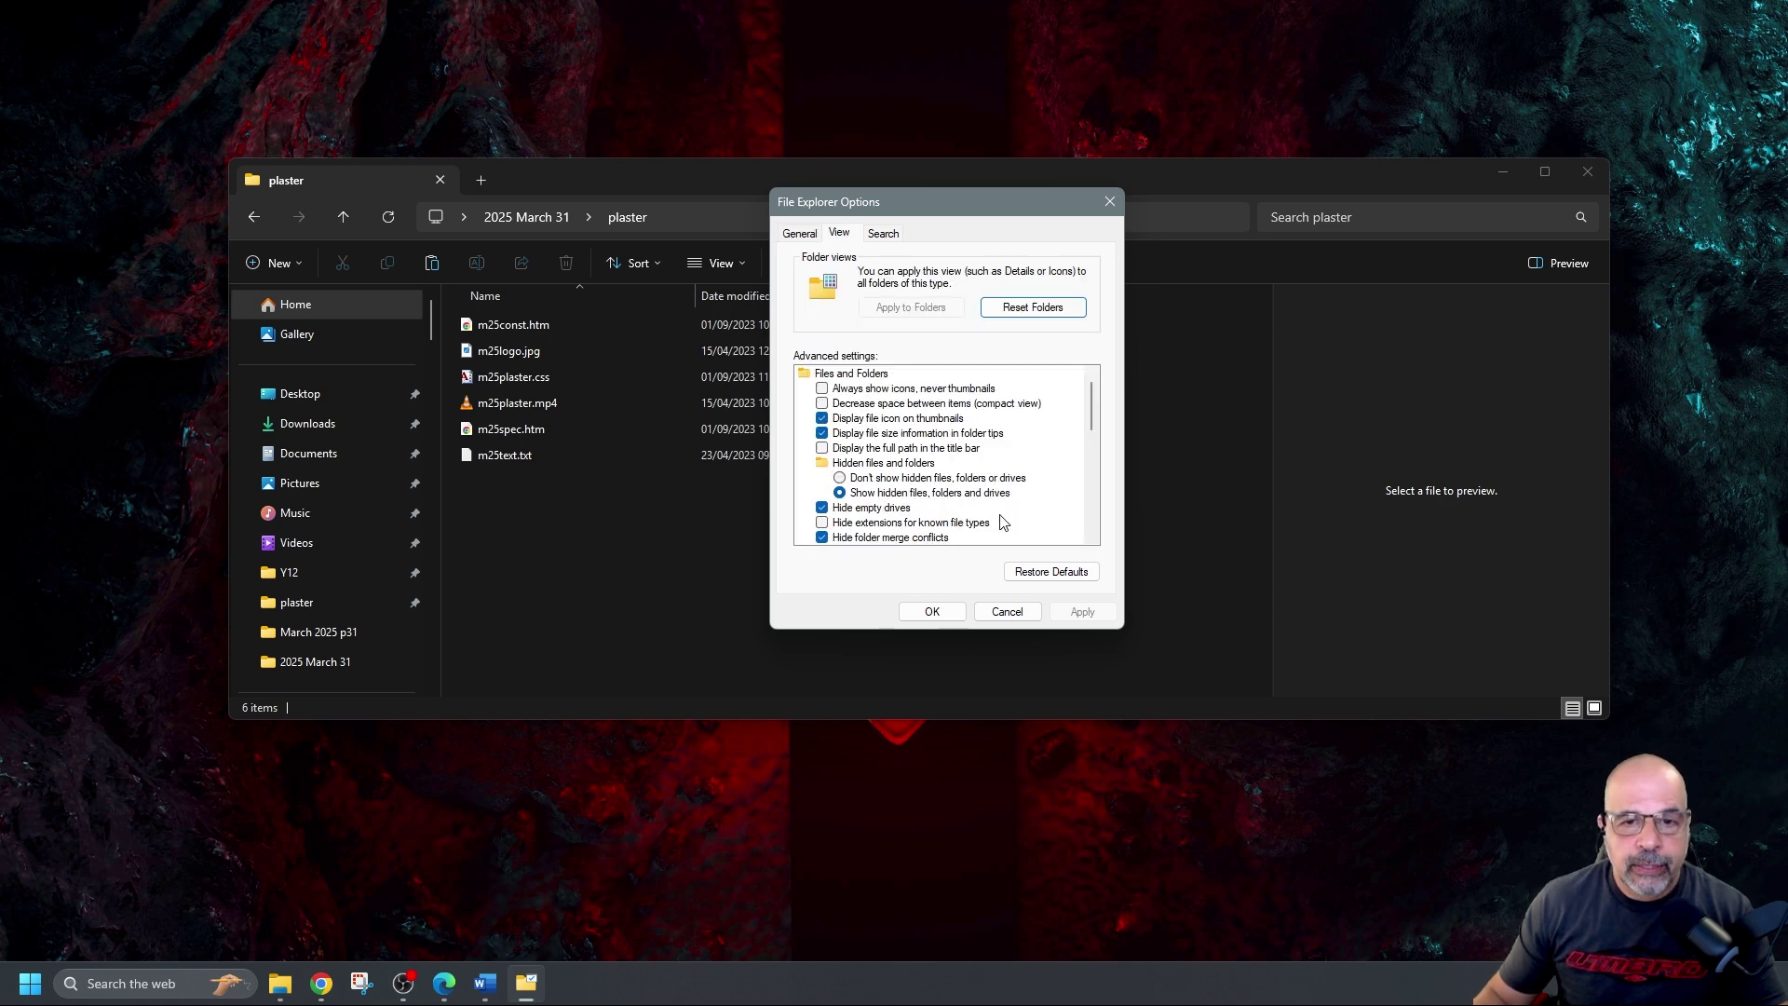
scroll(1002, 522, down, 1)
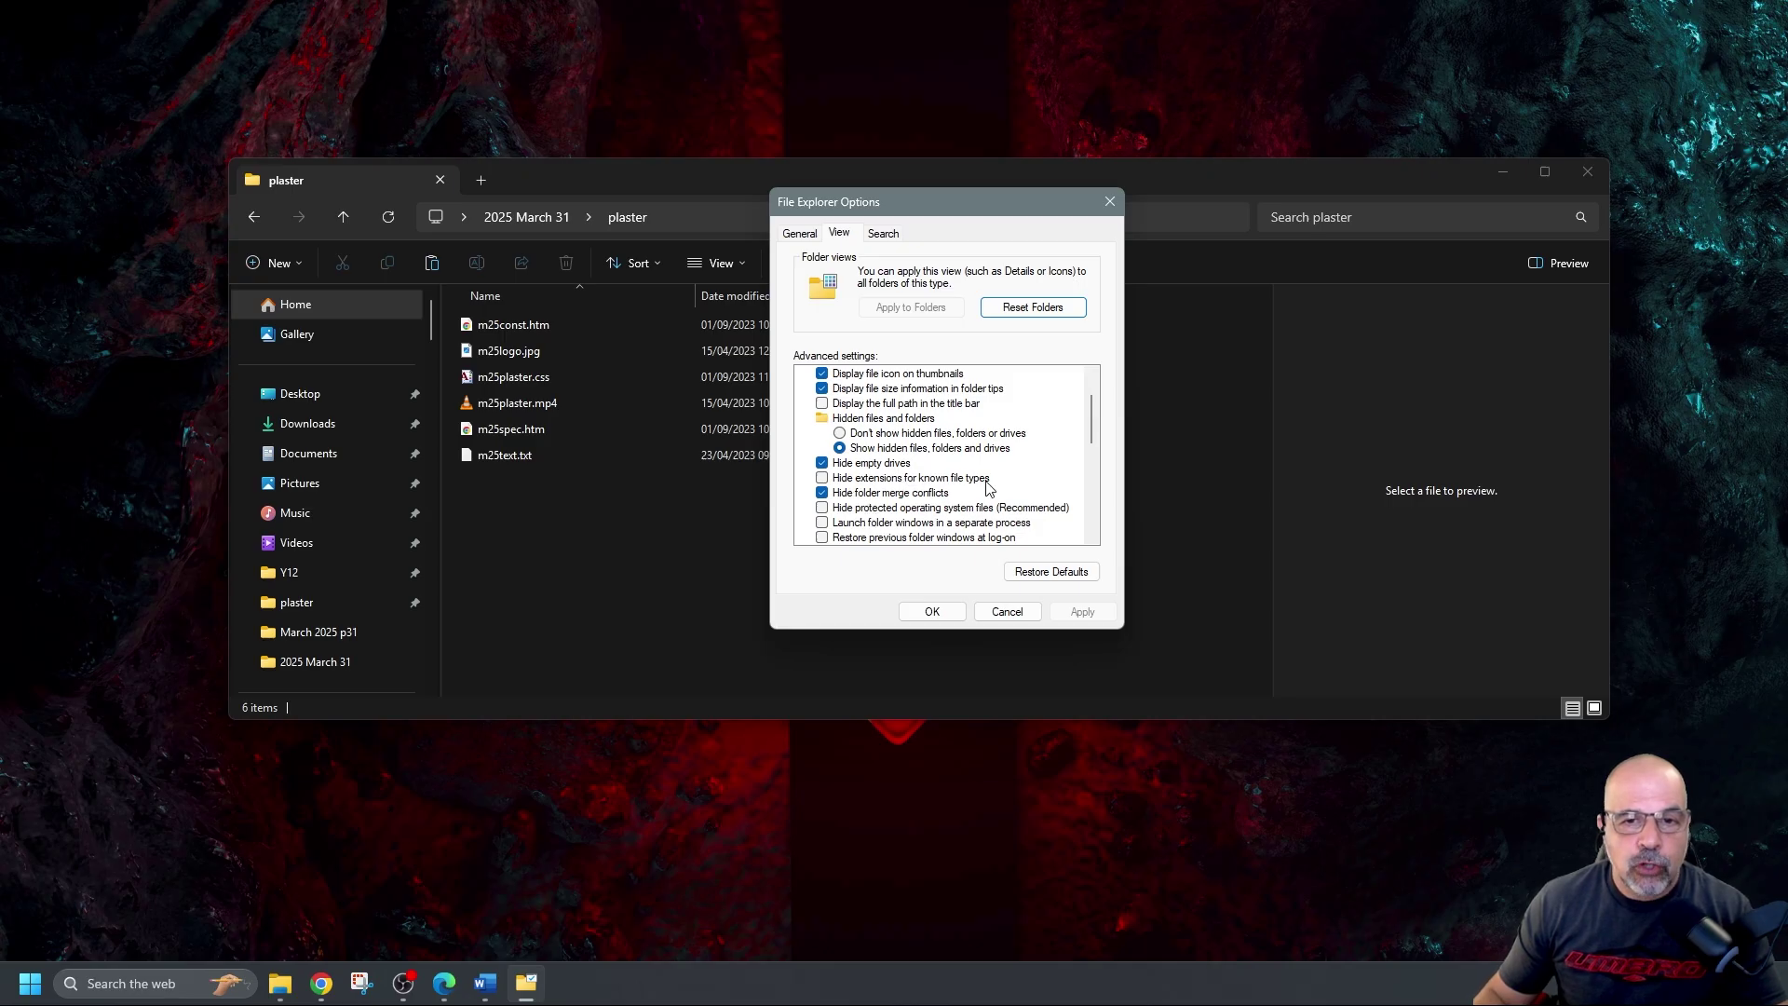
click(821, 477)
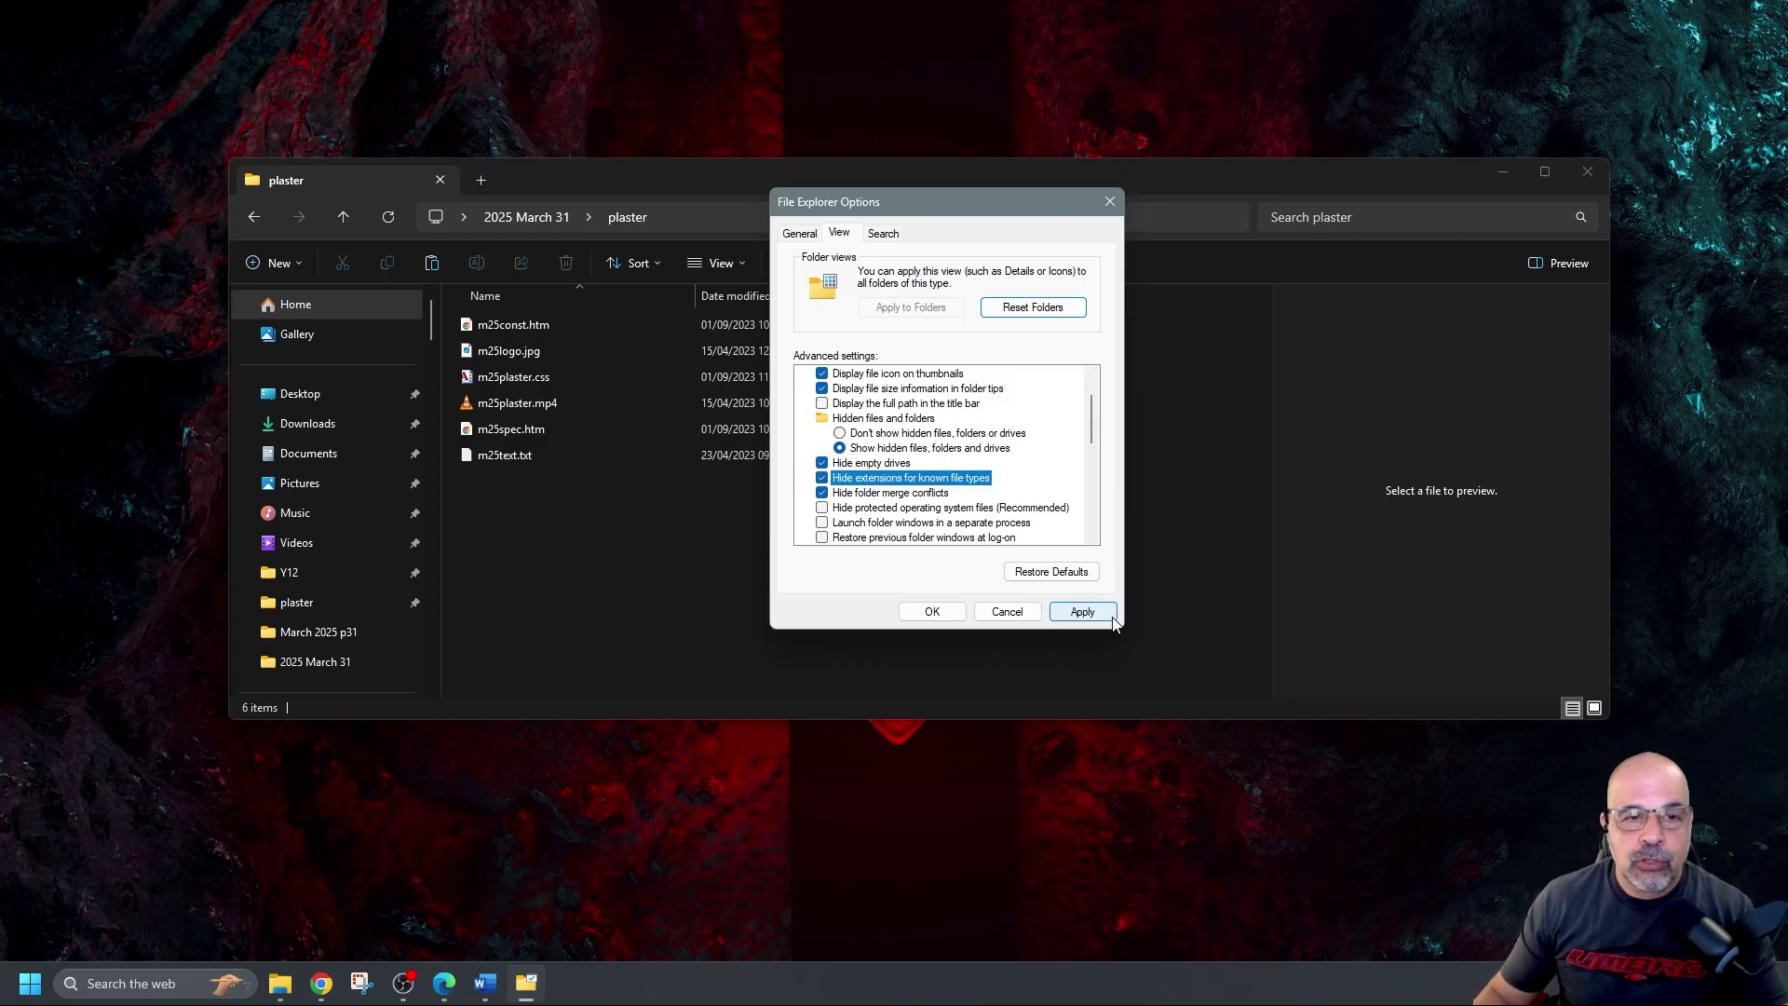
click(1111, 615)
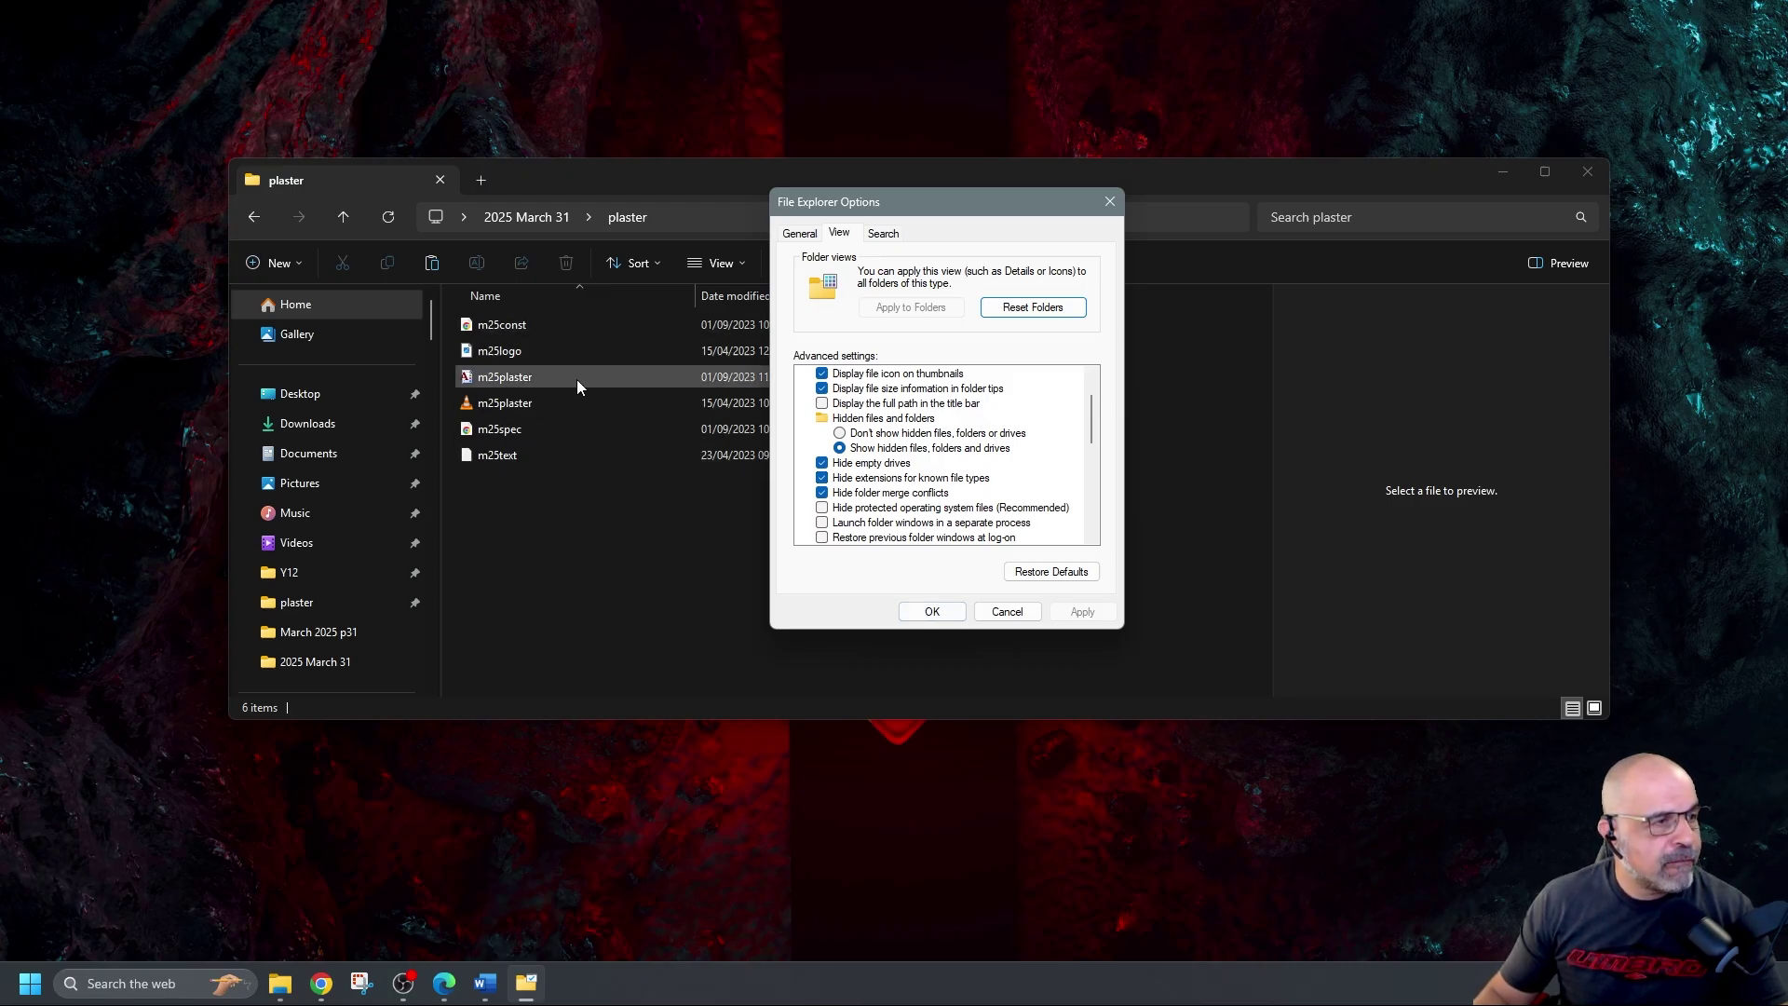
click(822, 478)
click(1085, 612)
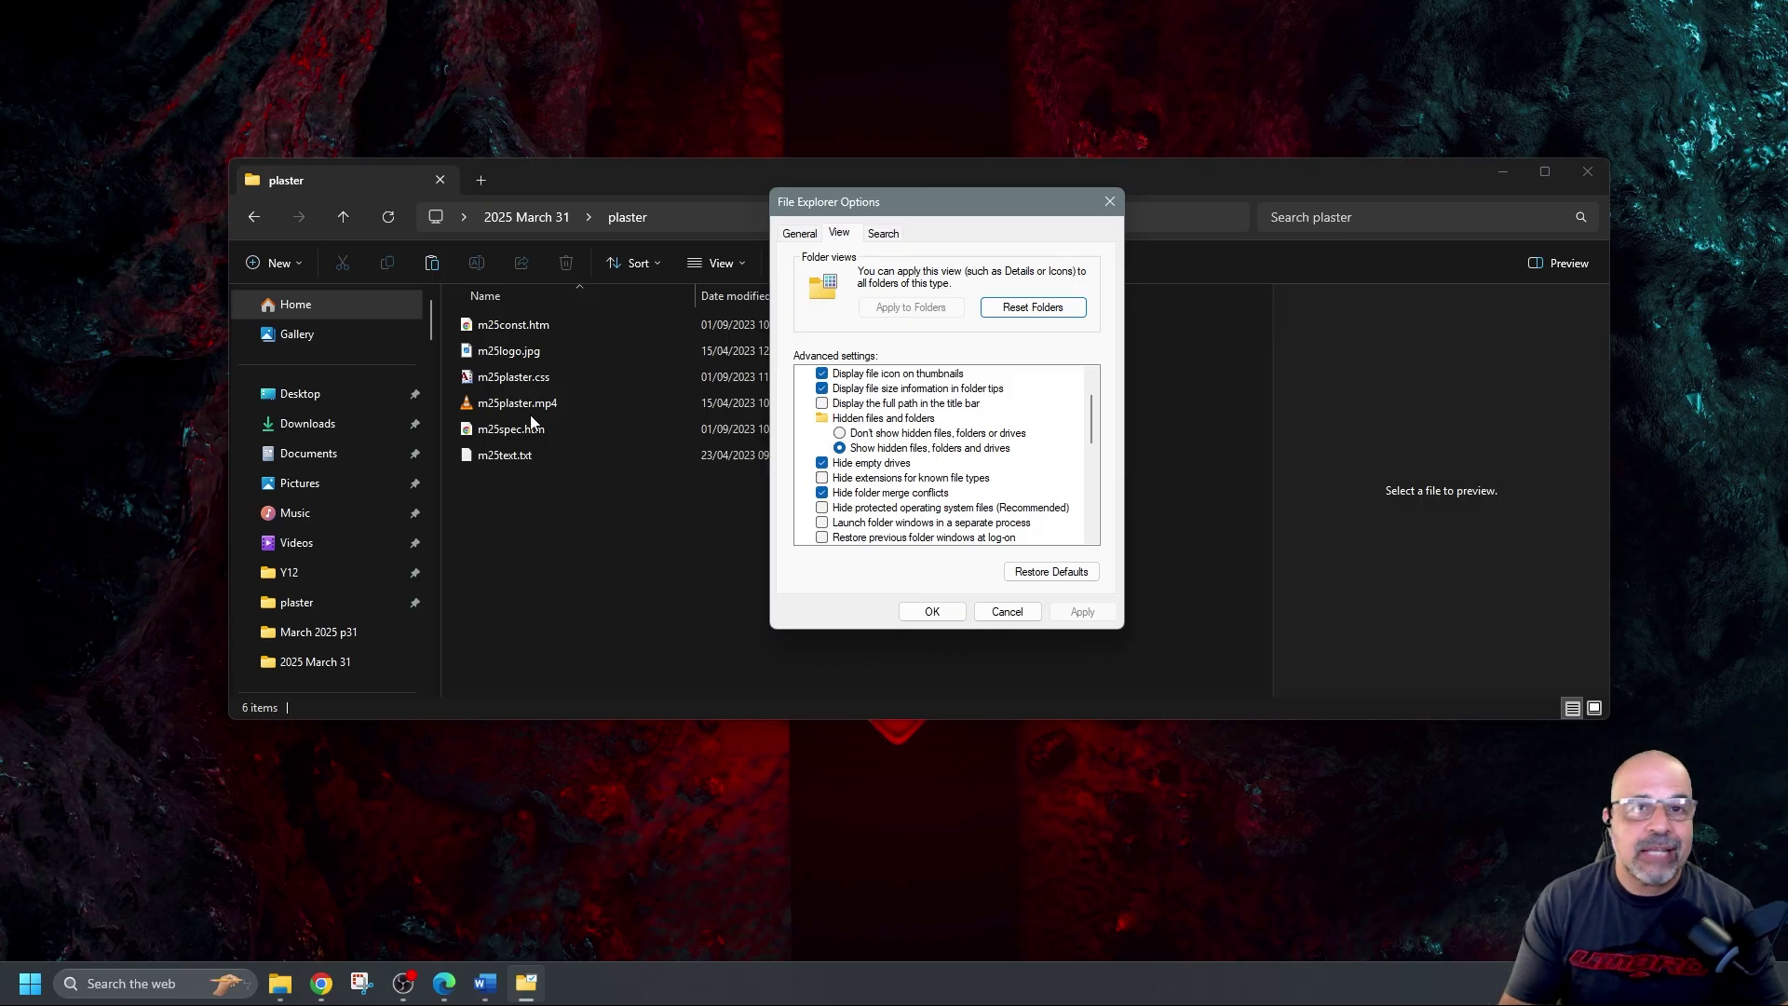
click(932, 612)
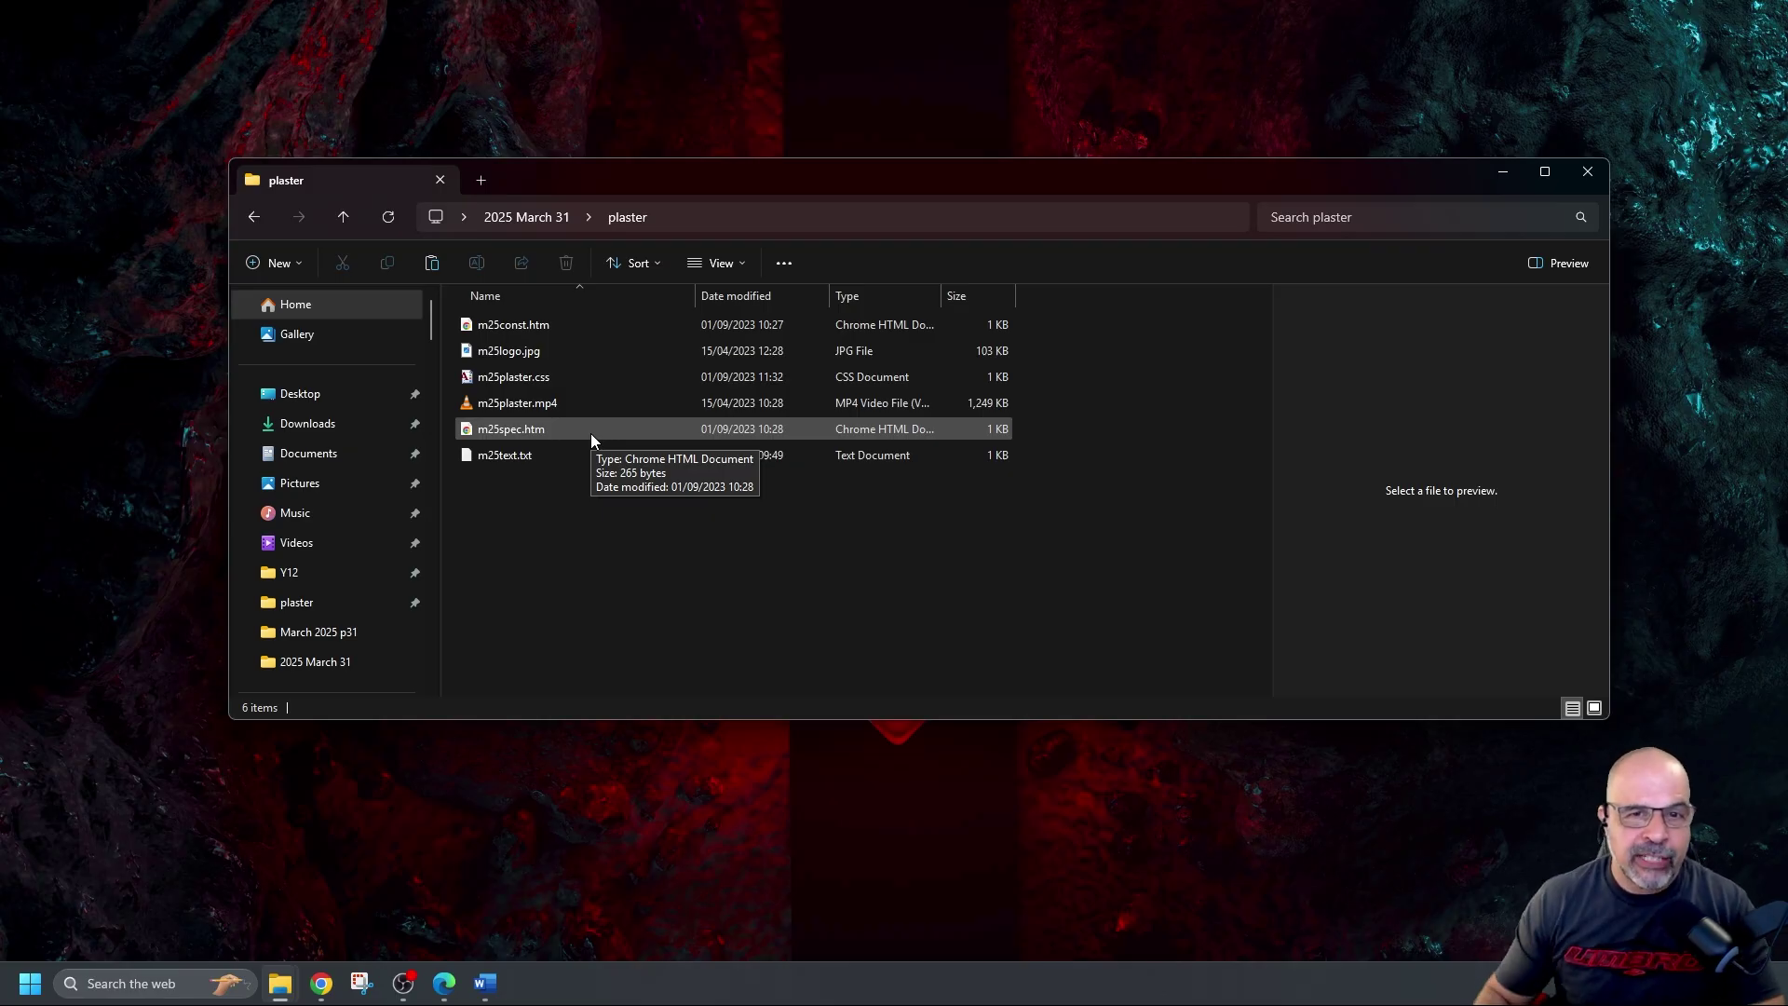
Try the file list layout choices and dismiss the address history list
click(741, 263)
key(F4)
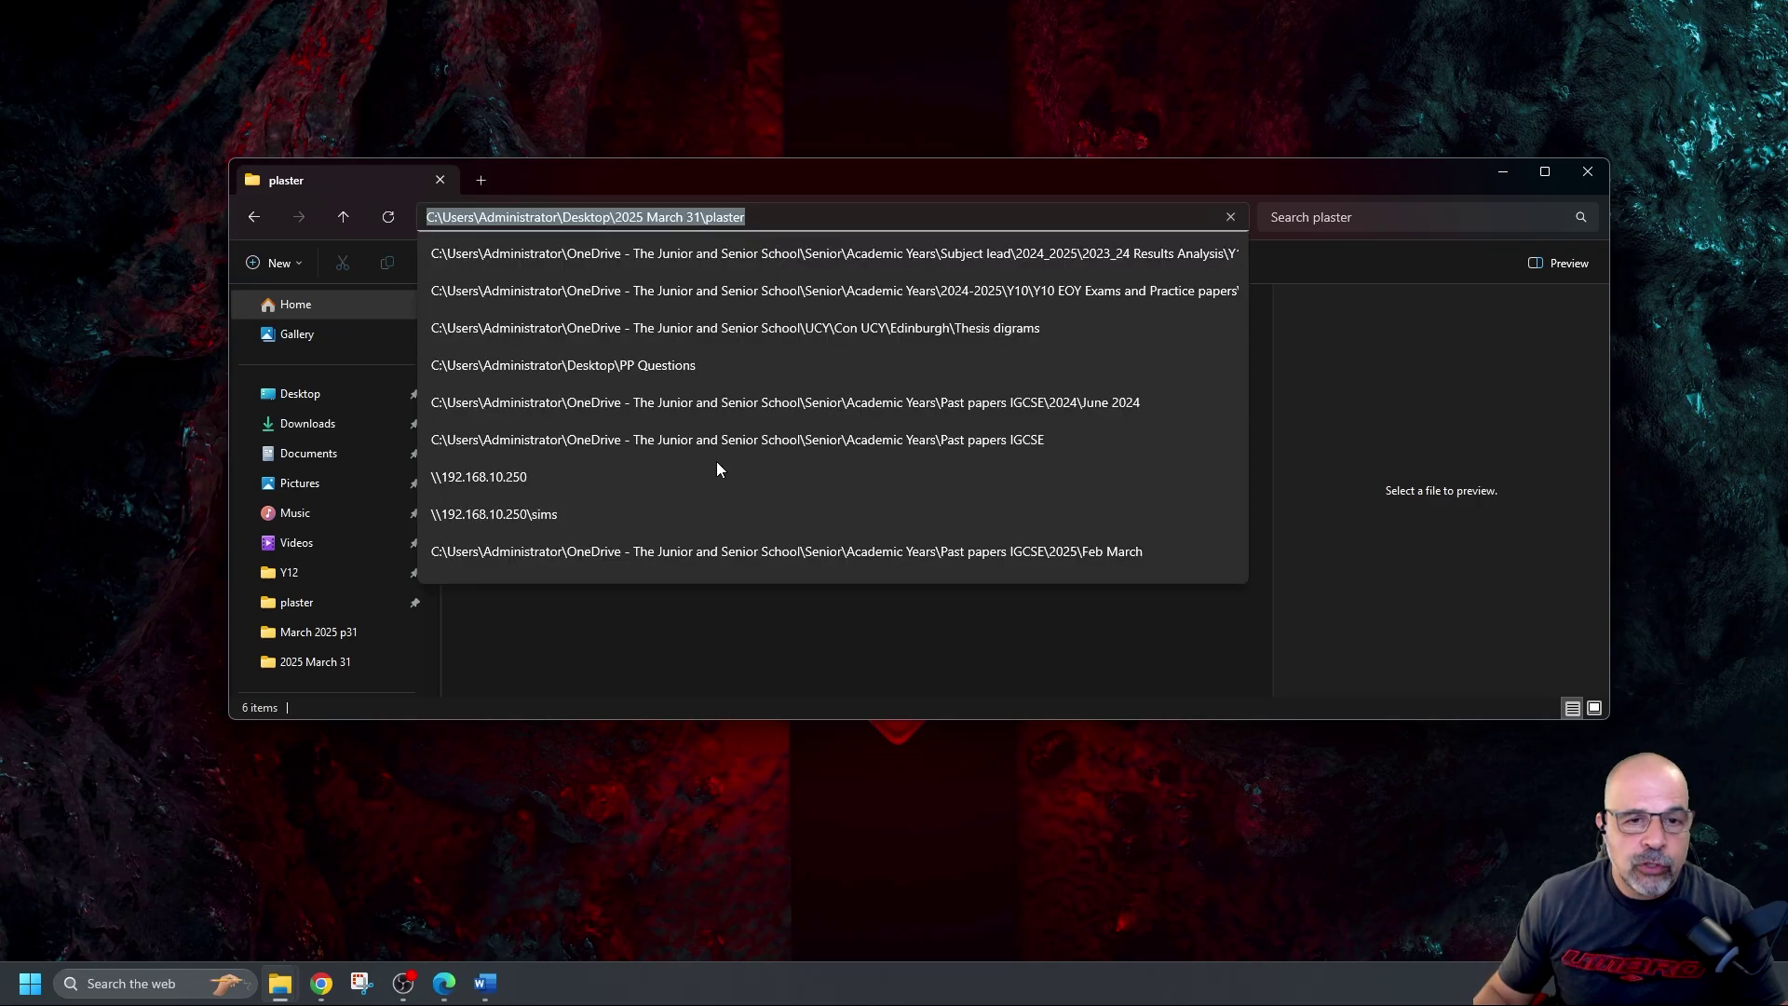
click(701, 260)
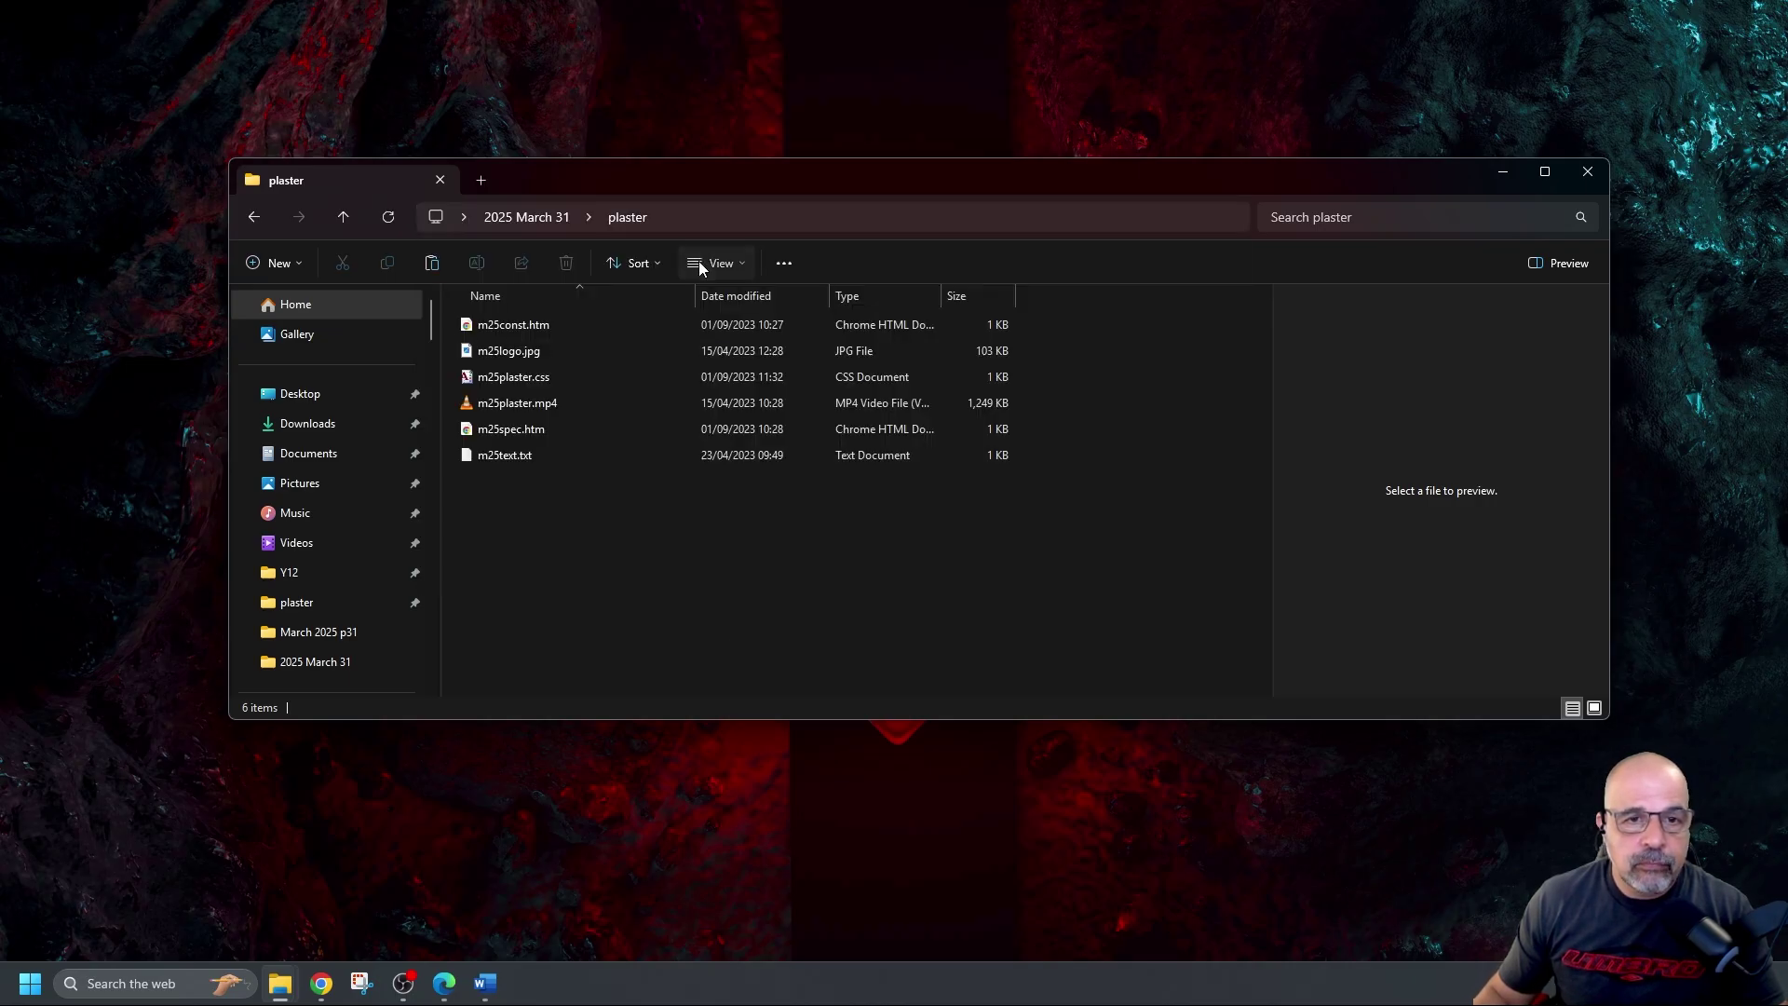
click(700, 265)
key(F4)
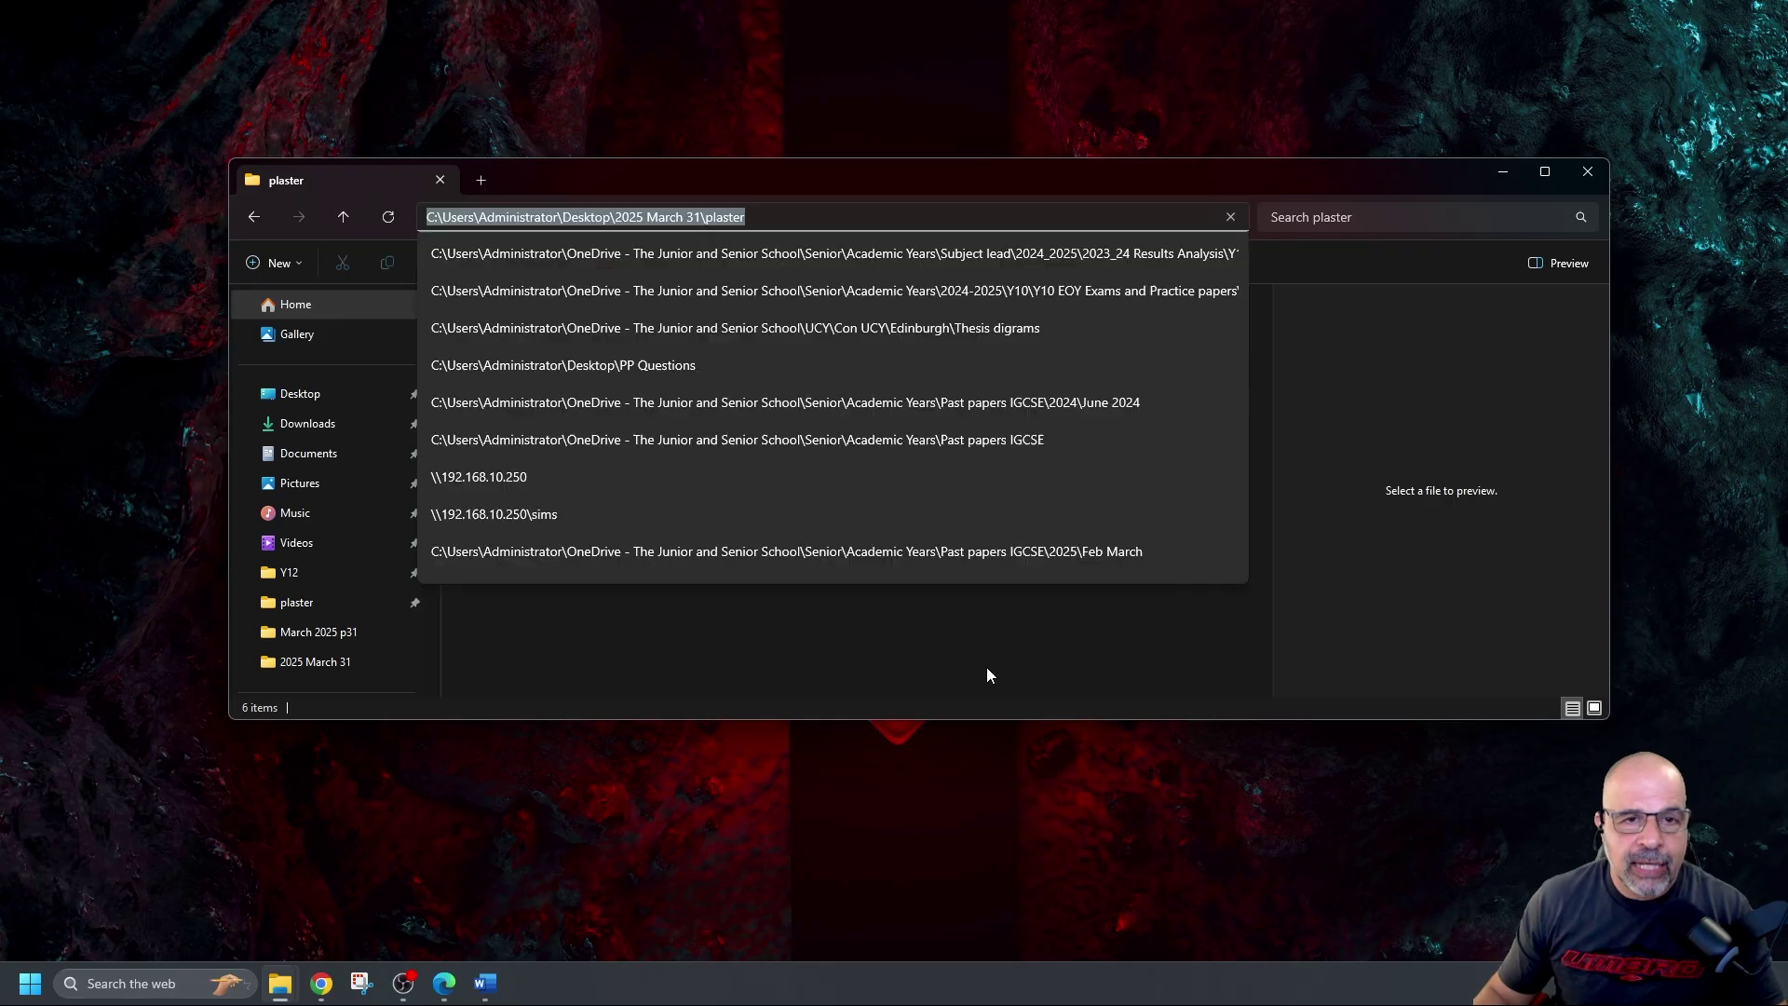
click(1006, 602)
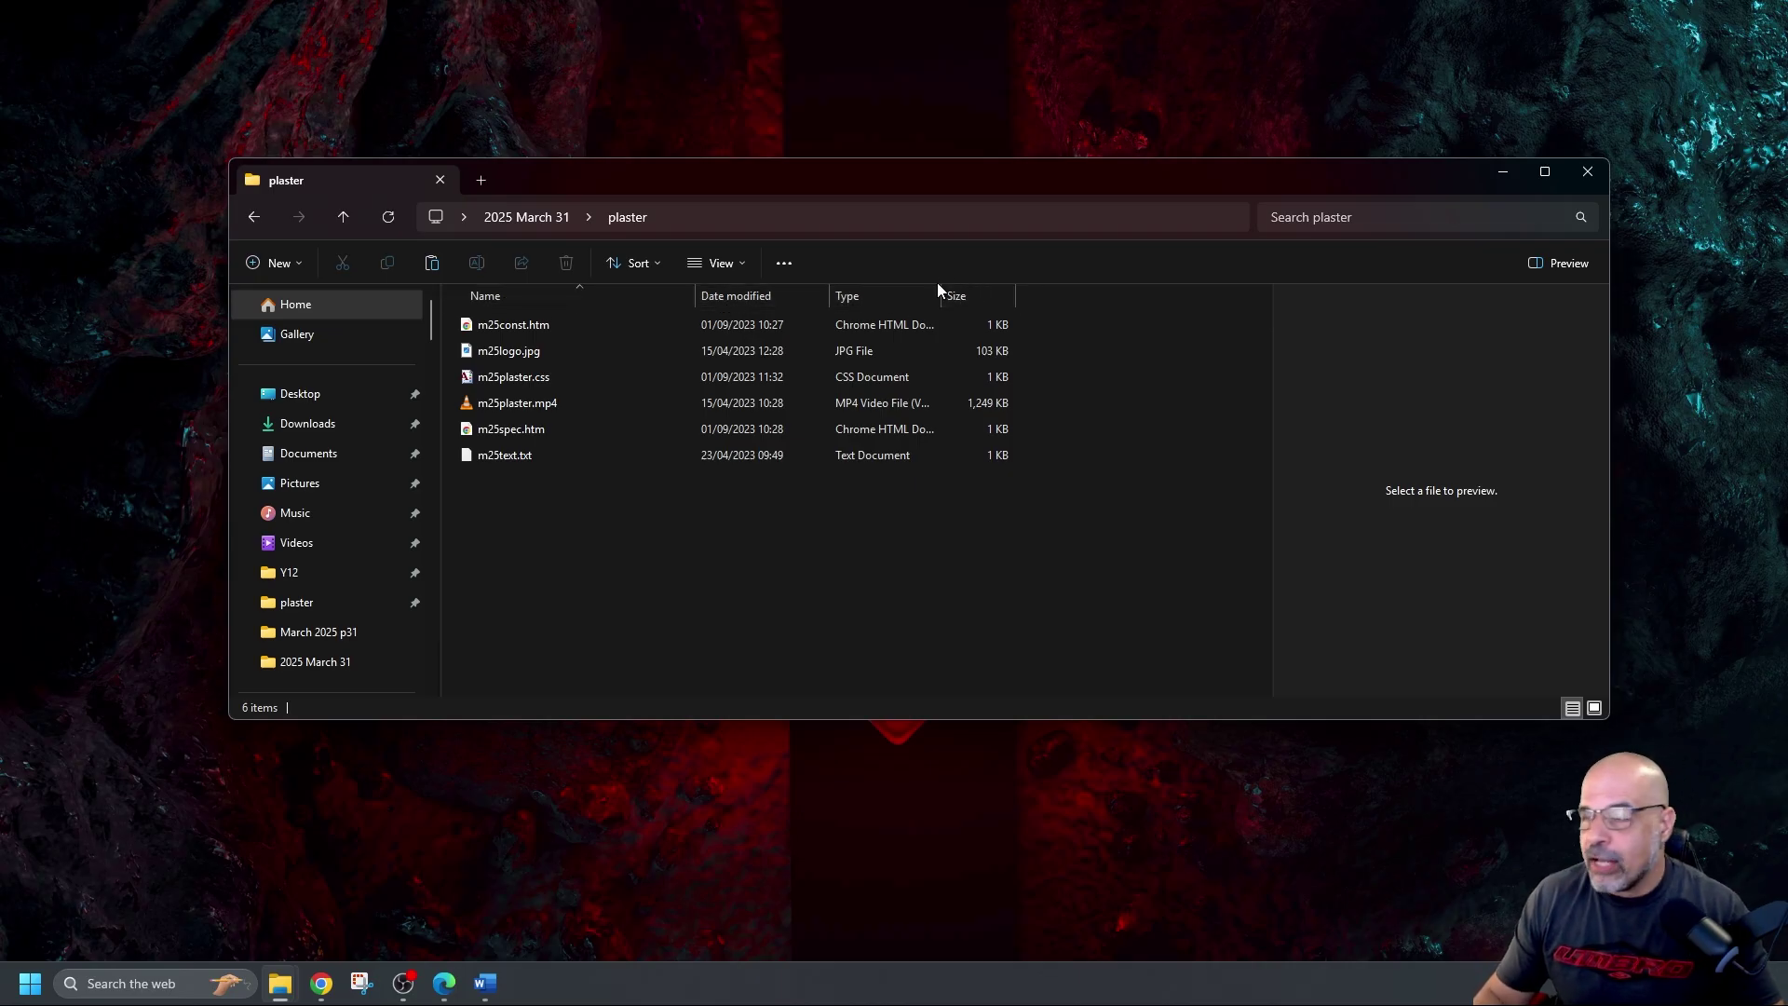
Remove the Date modified column and open the More... column chooser
right_click(738, 290)
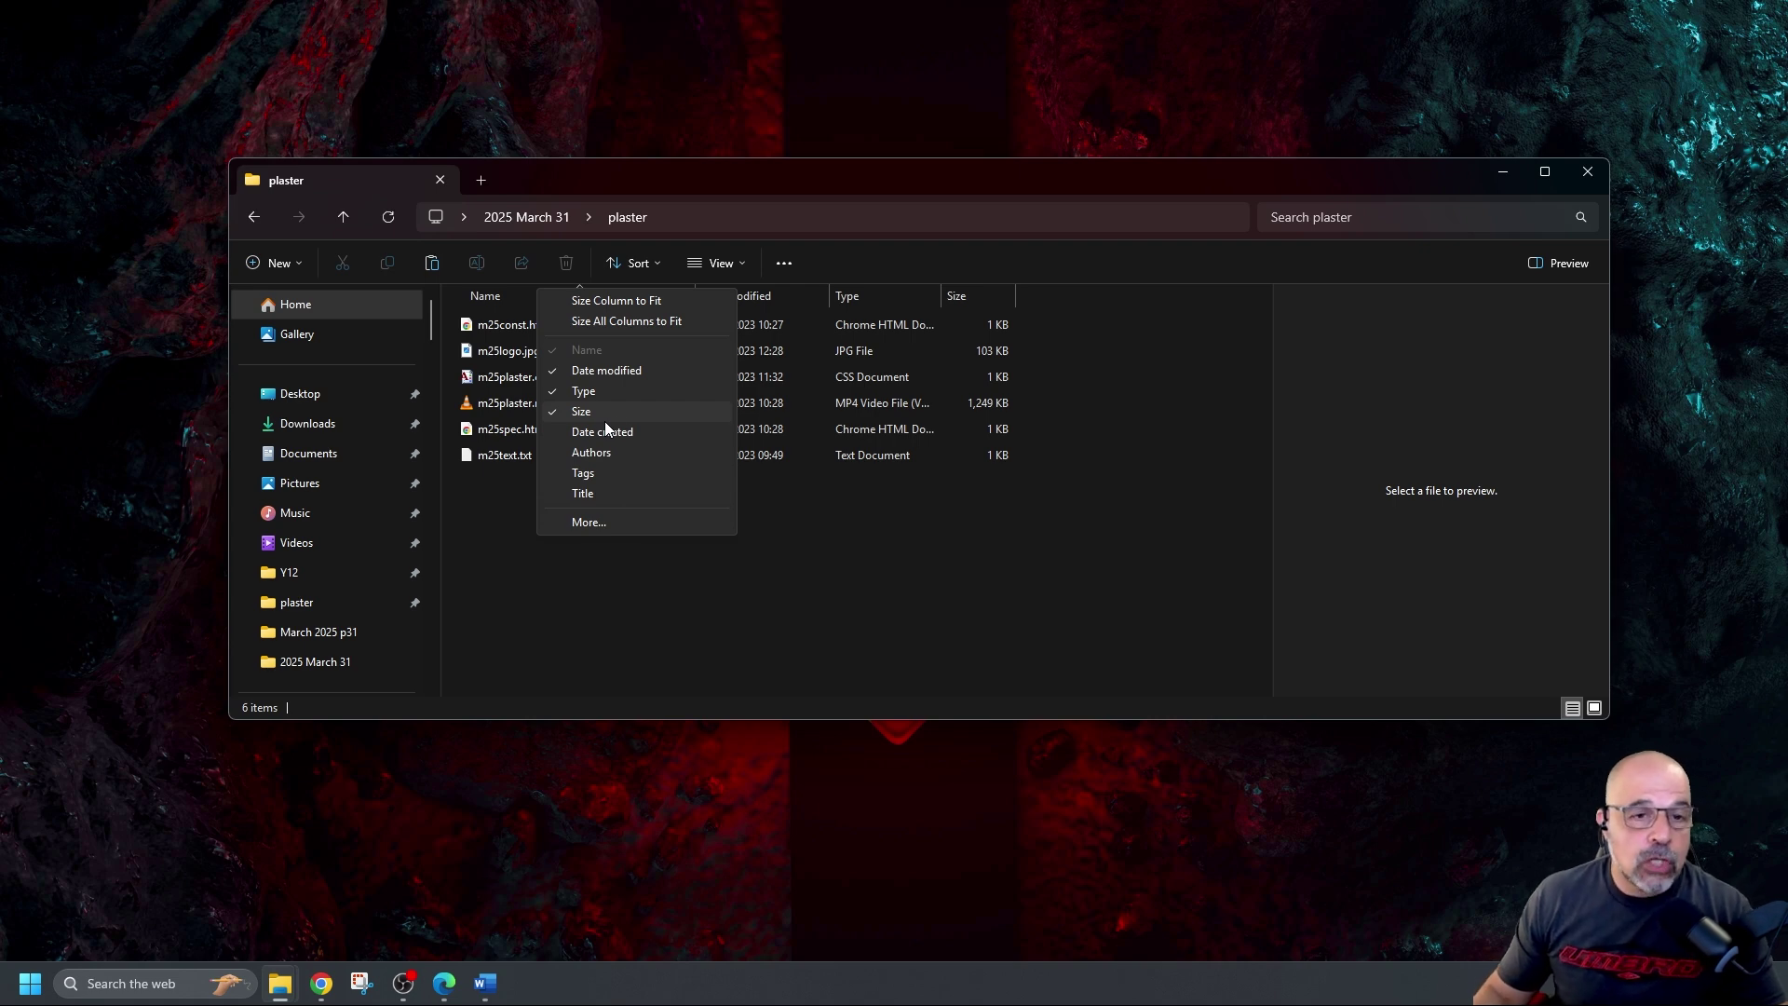
click(551, 373)
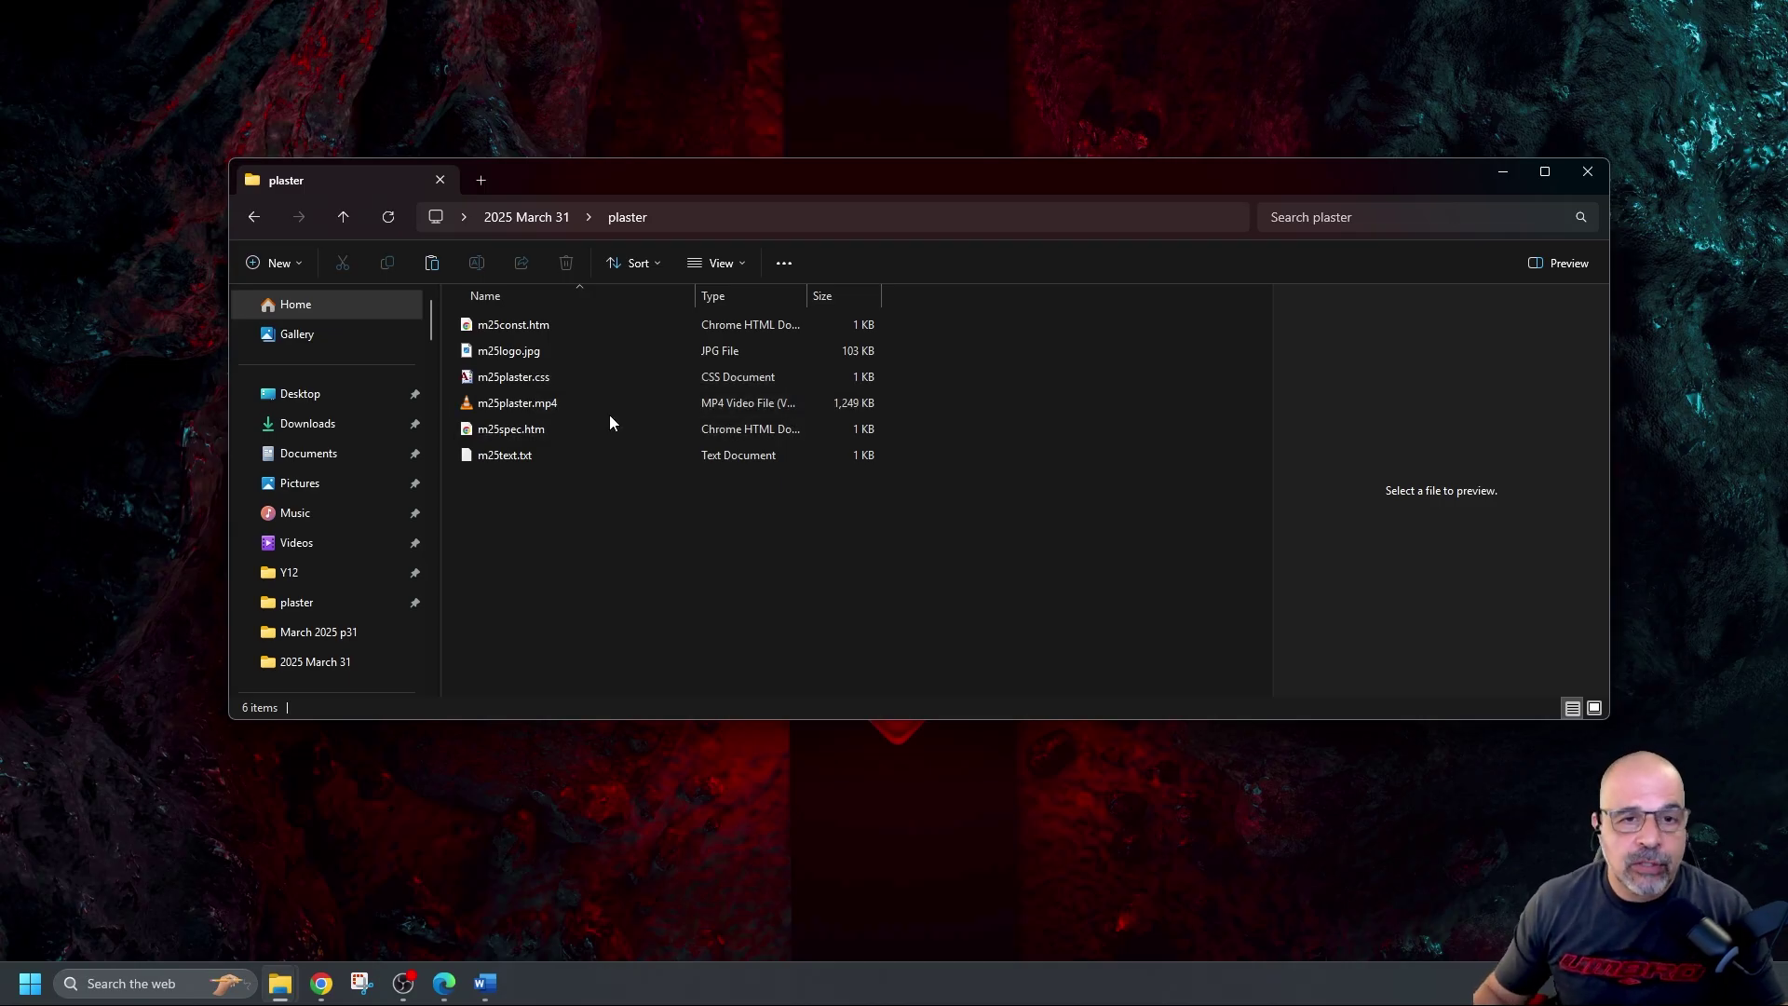
right_click(725, 293)
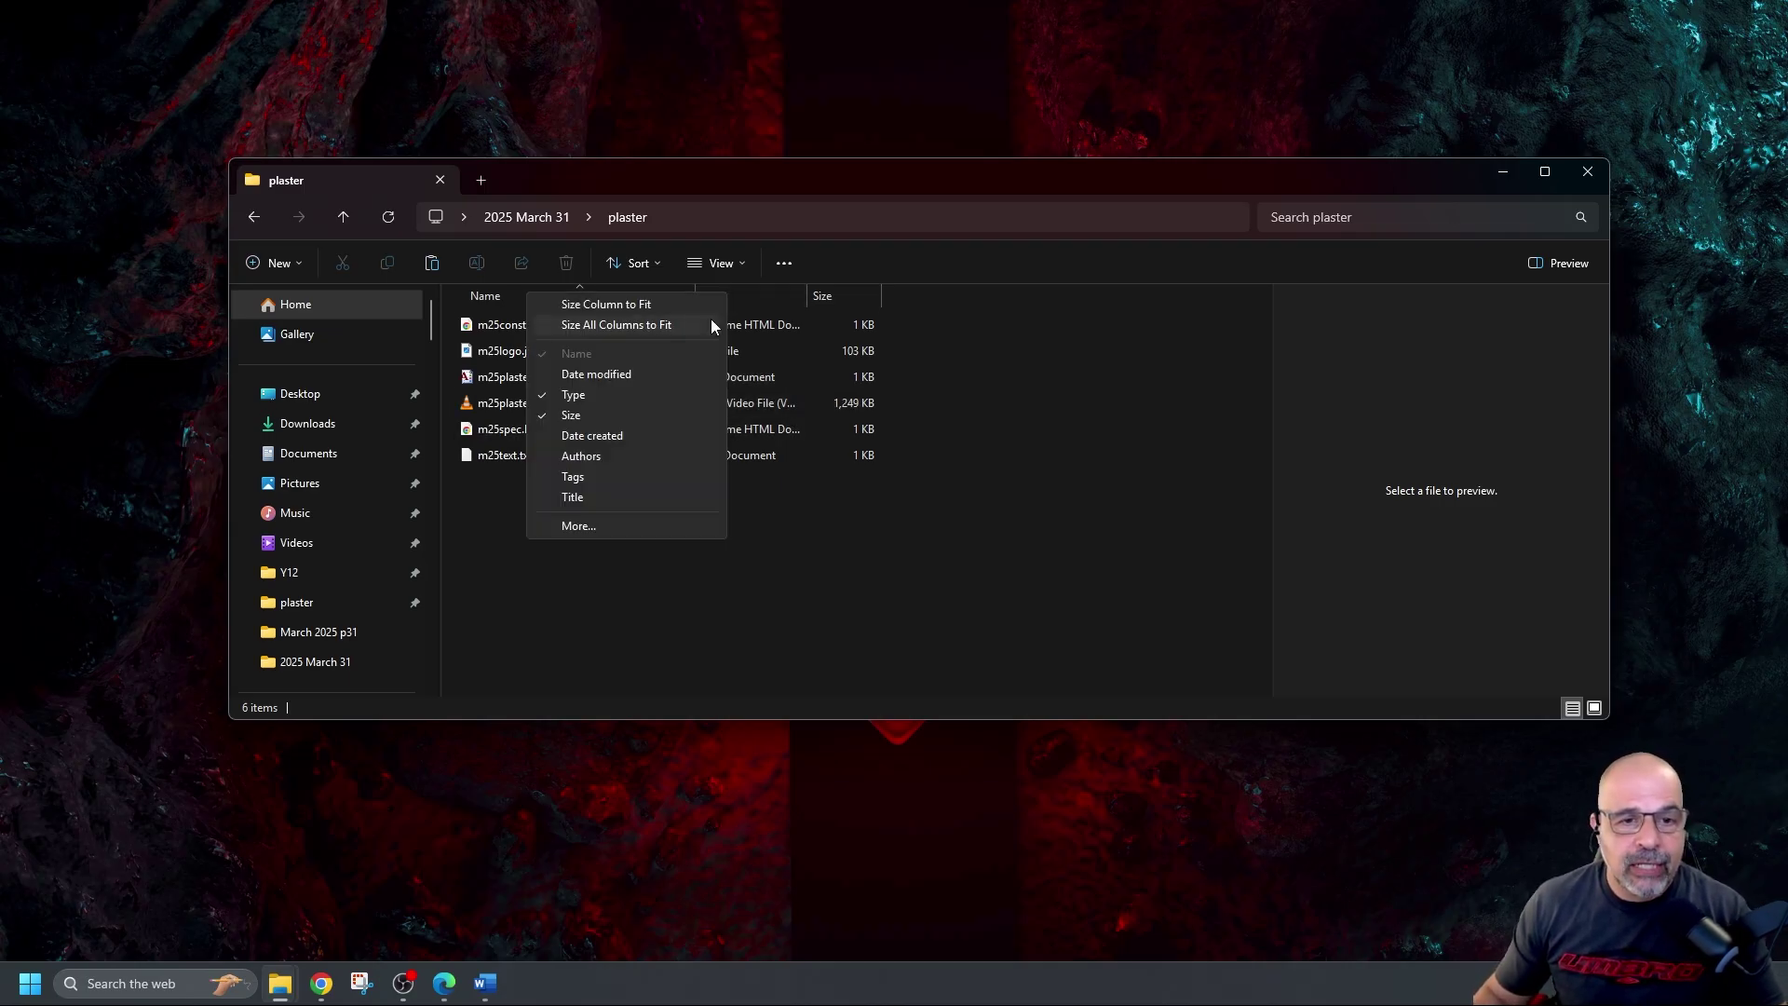
click(585, 527)
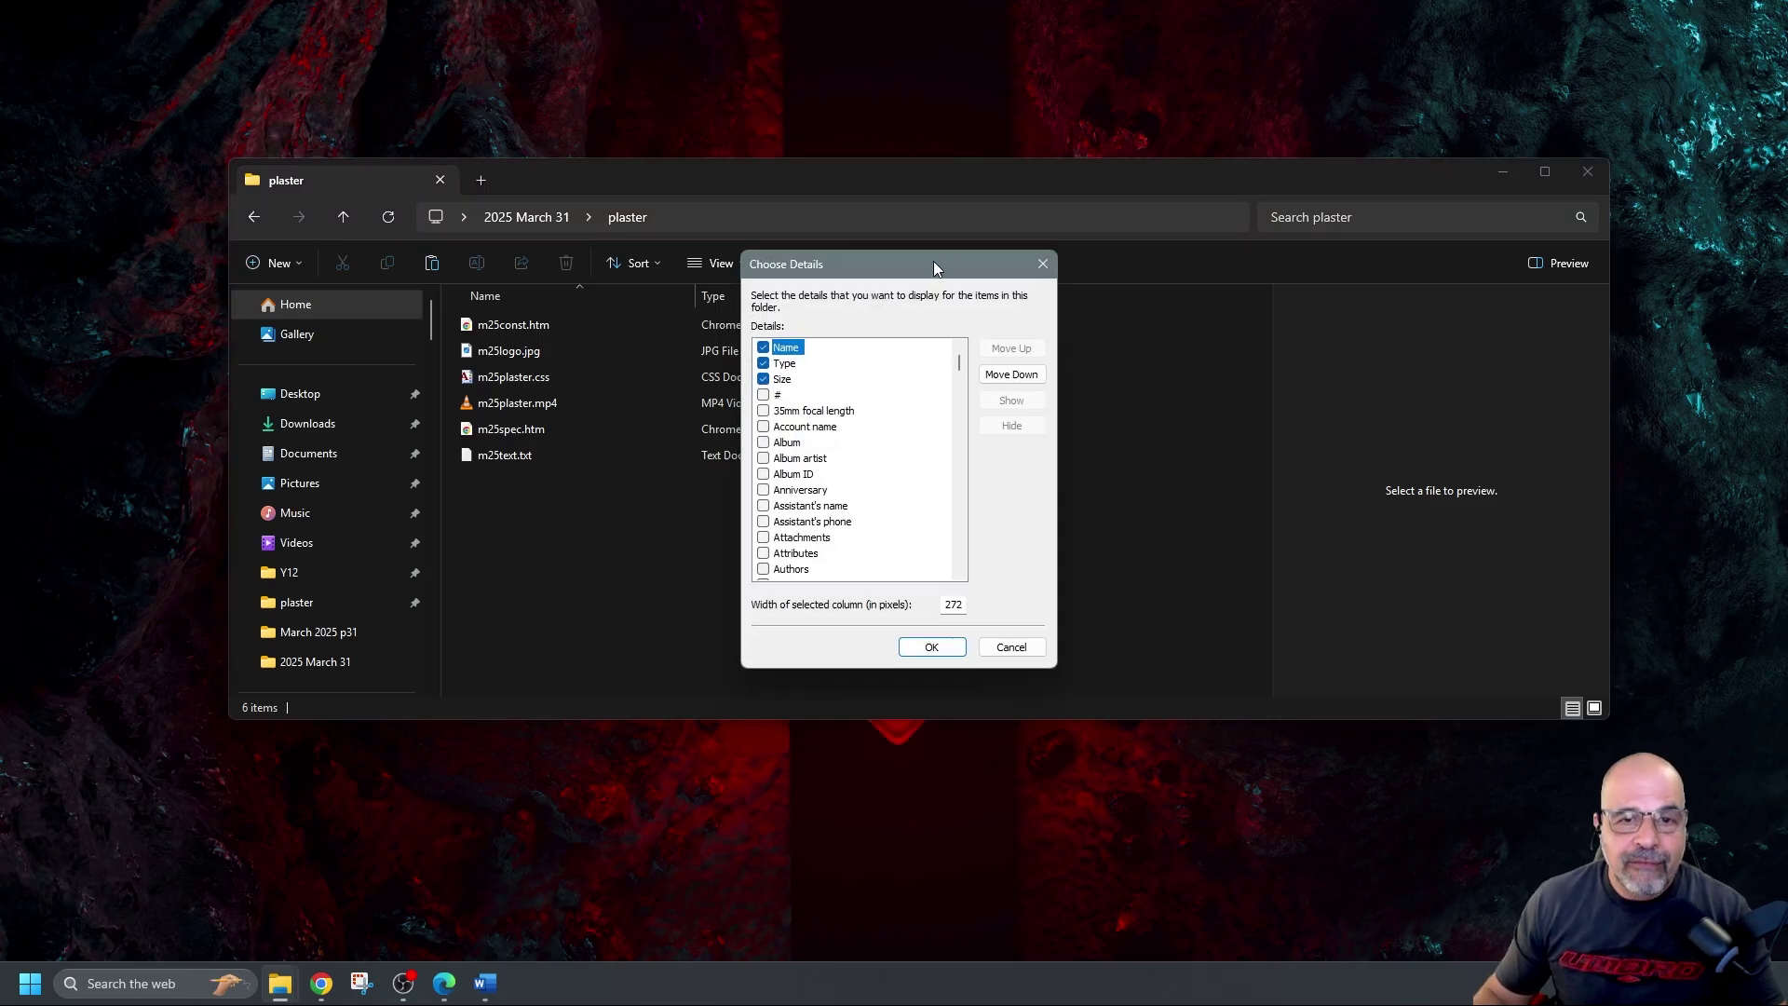
Tick Folder name in Choose Details so every file shows plaster in that column
drag(933, 264, 936, 170)
scroll(843, 424, down, 20)
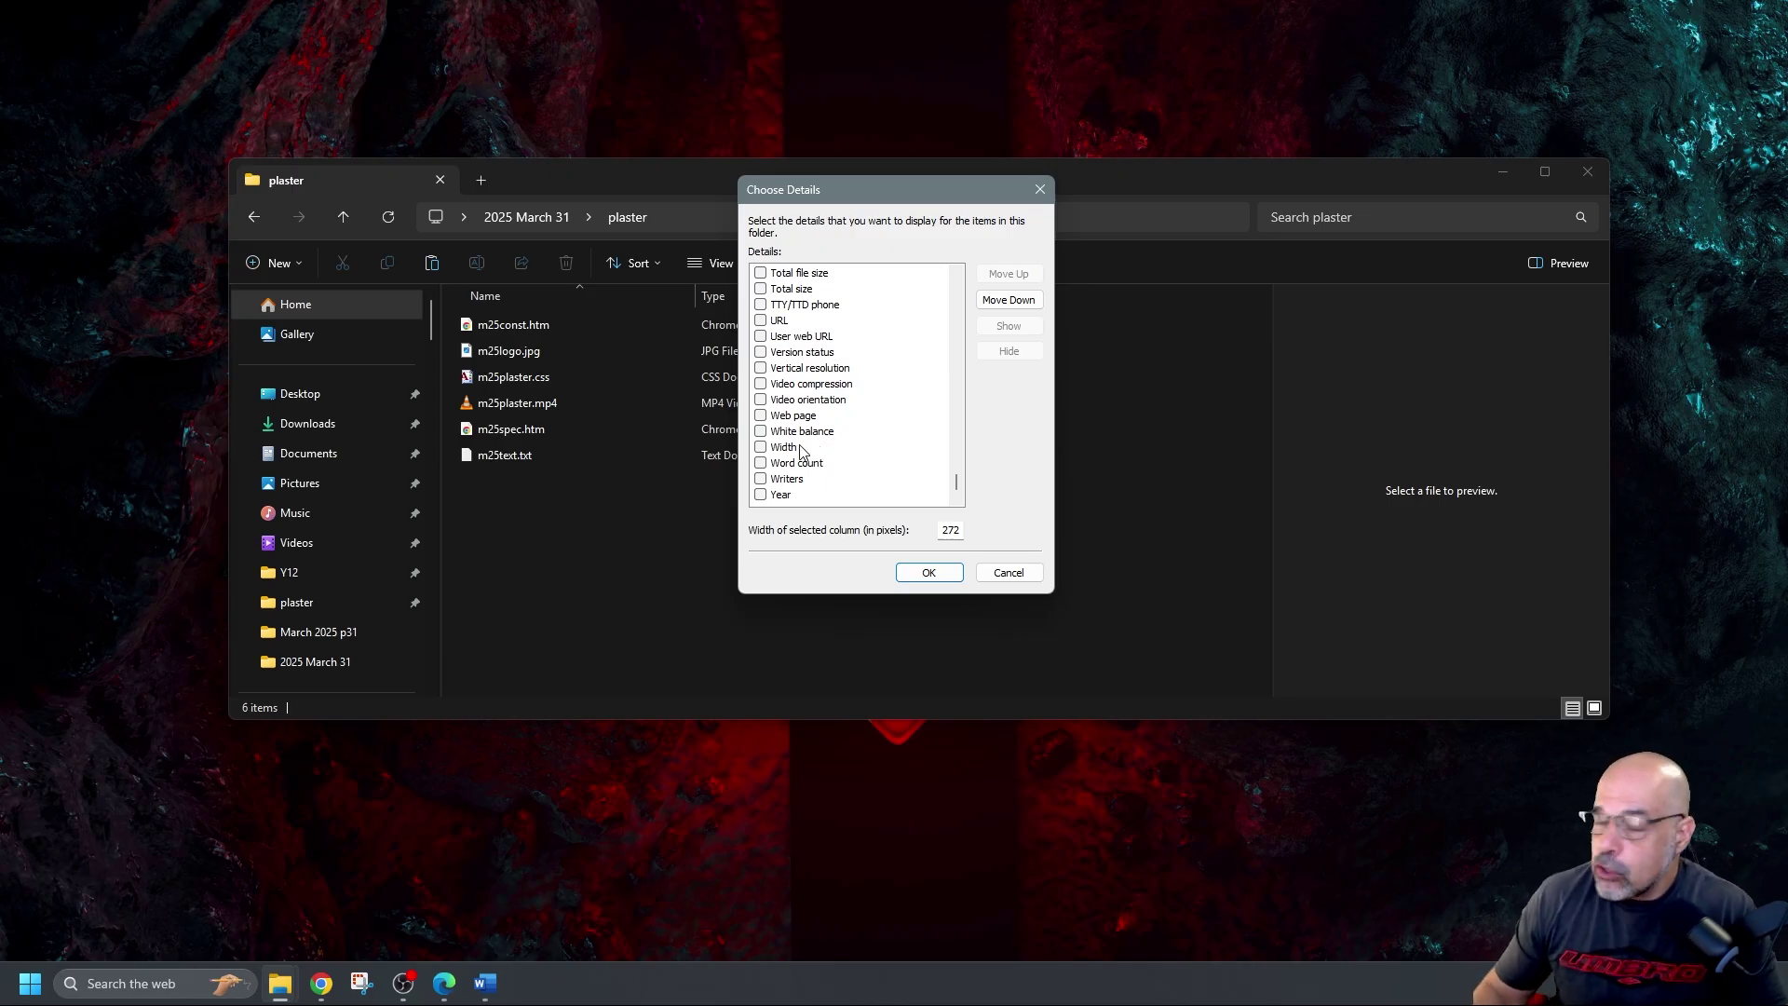
drag(930, 191, 1014, 215)
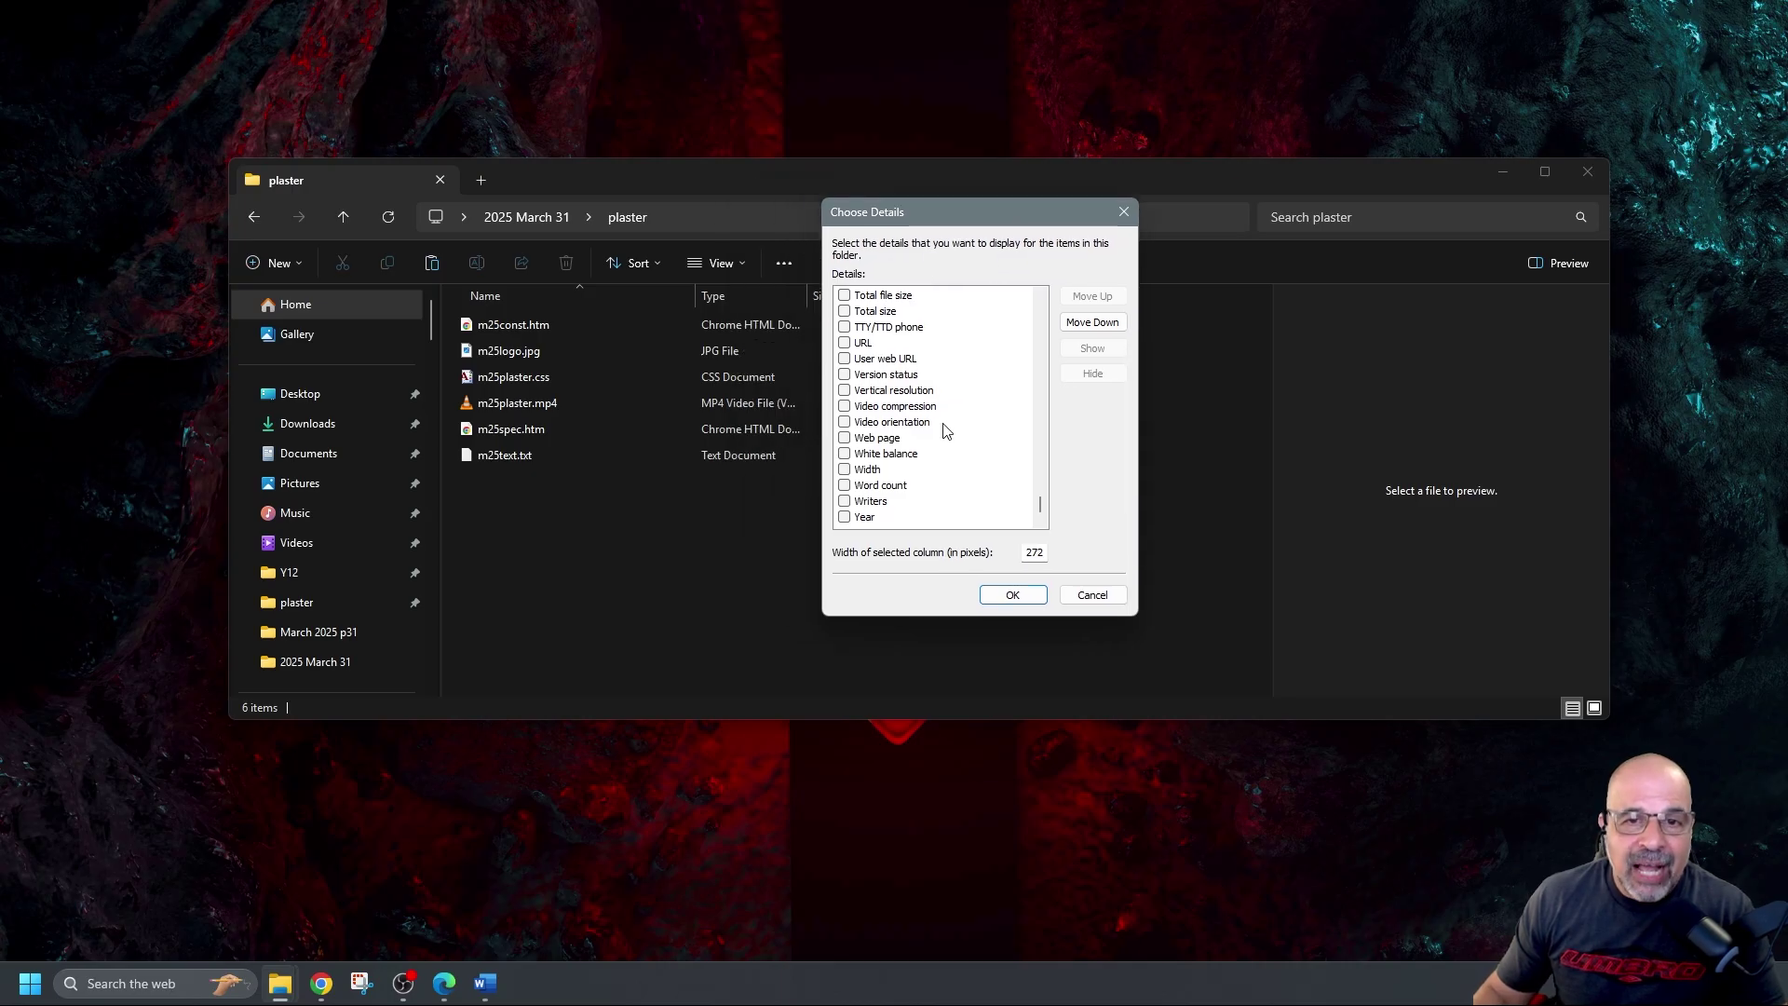
scroll(908, 478, up, 9)
scroll(908, 478, up, 20)
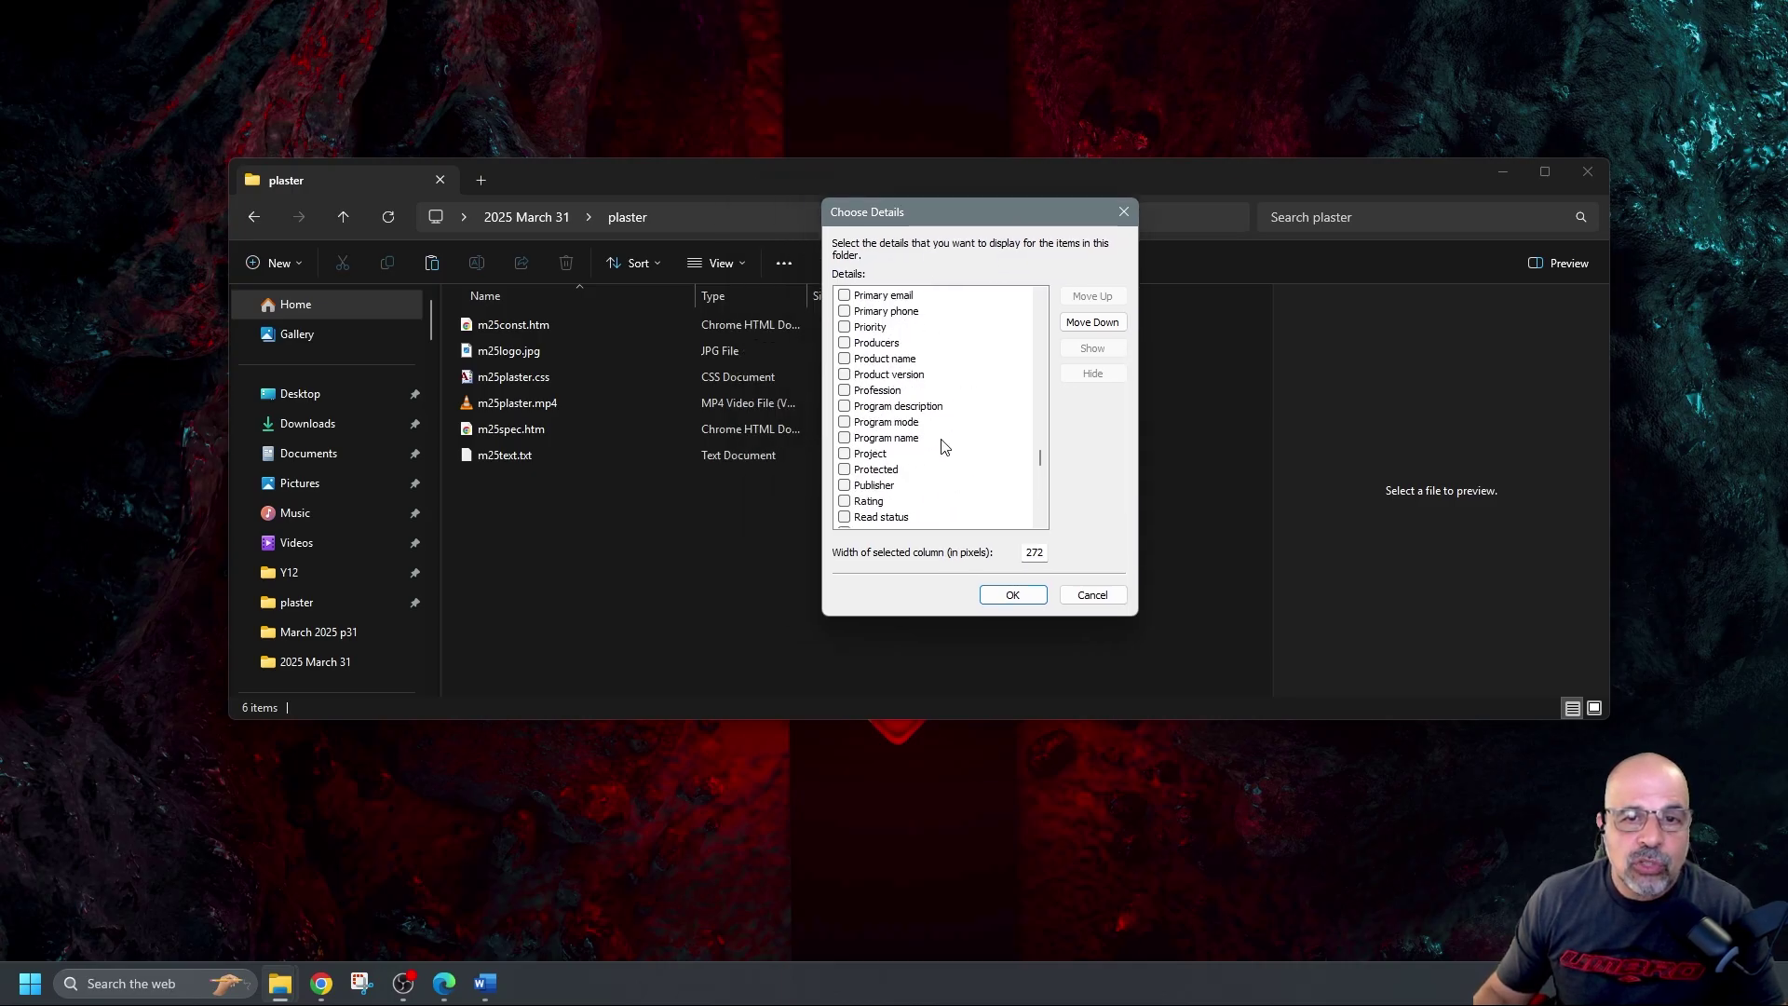
scroll(912, 438, up, 20)
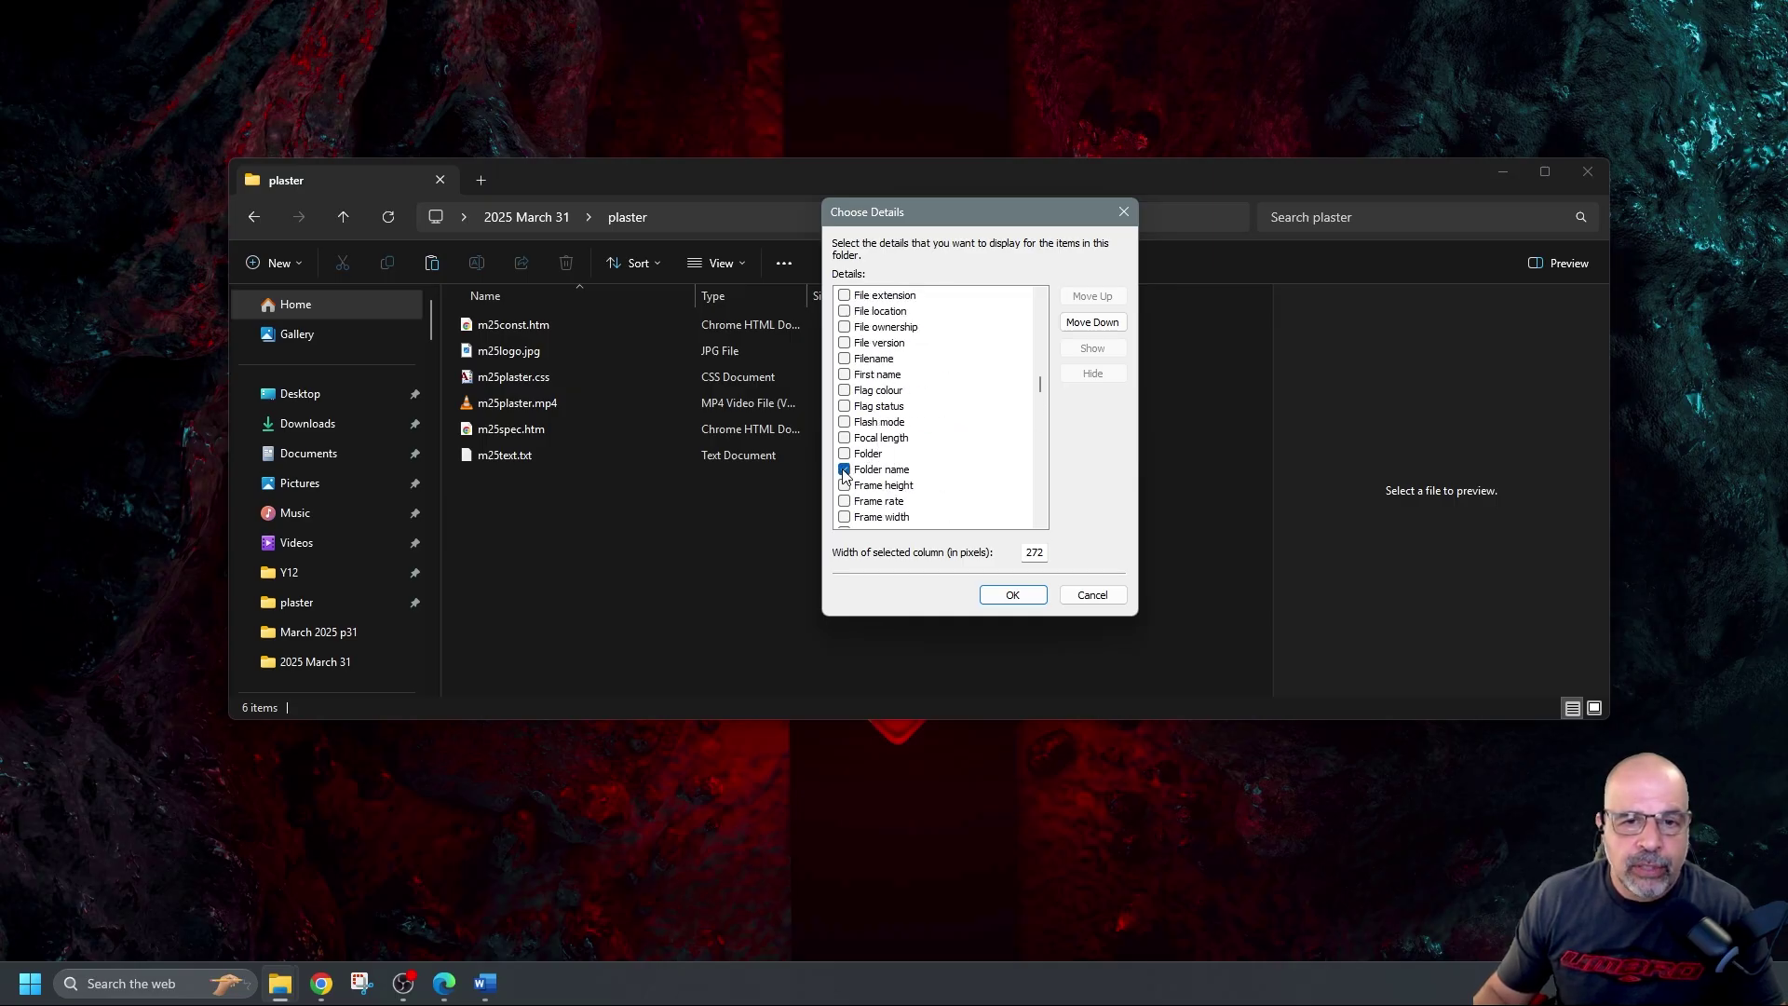
click(1017, 596)
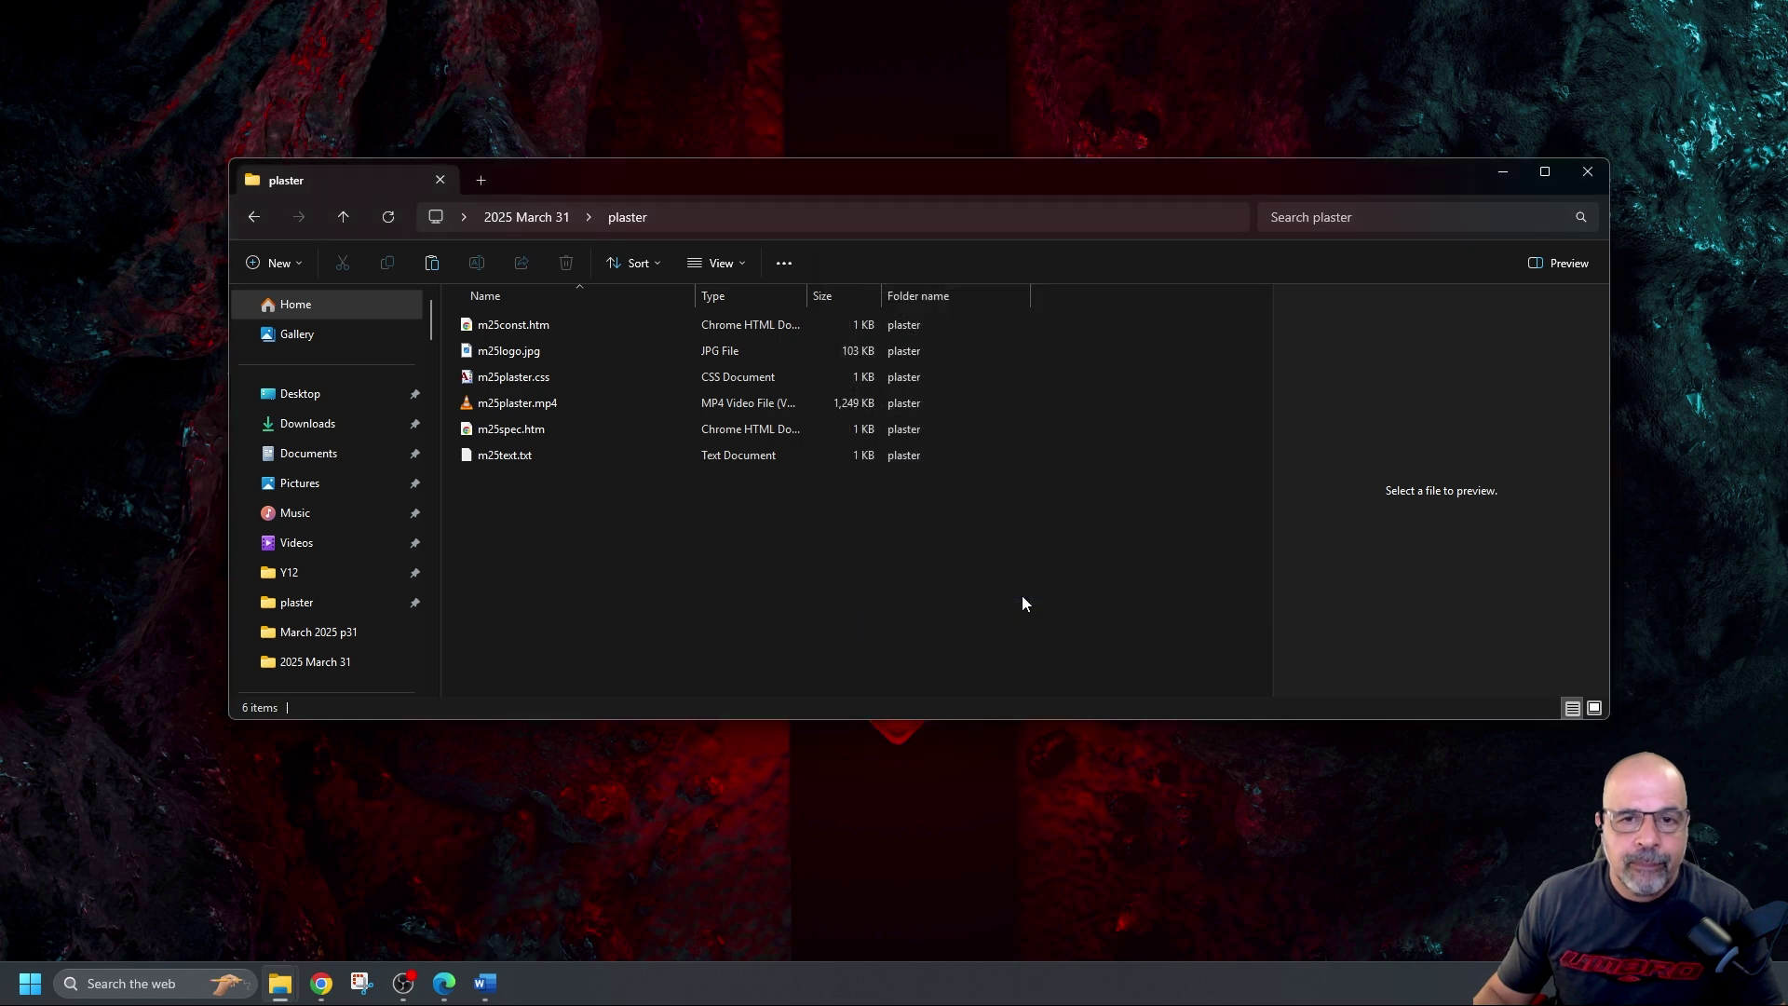
click(898, 436)
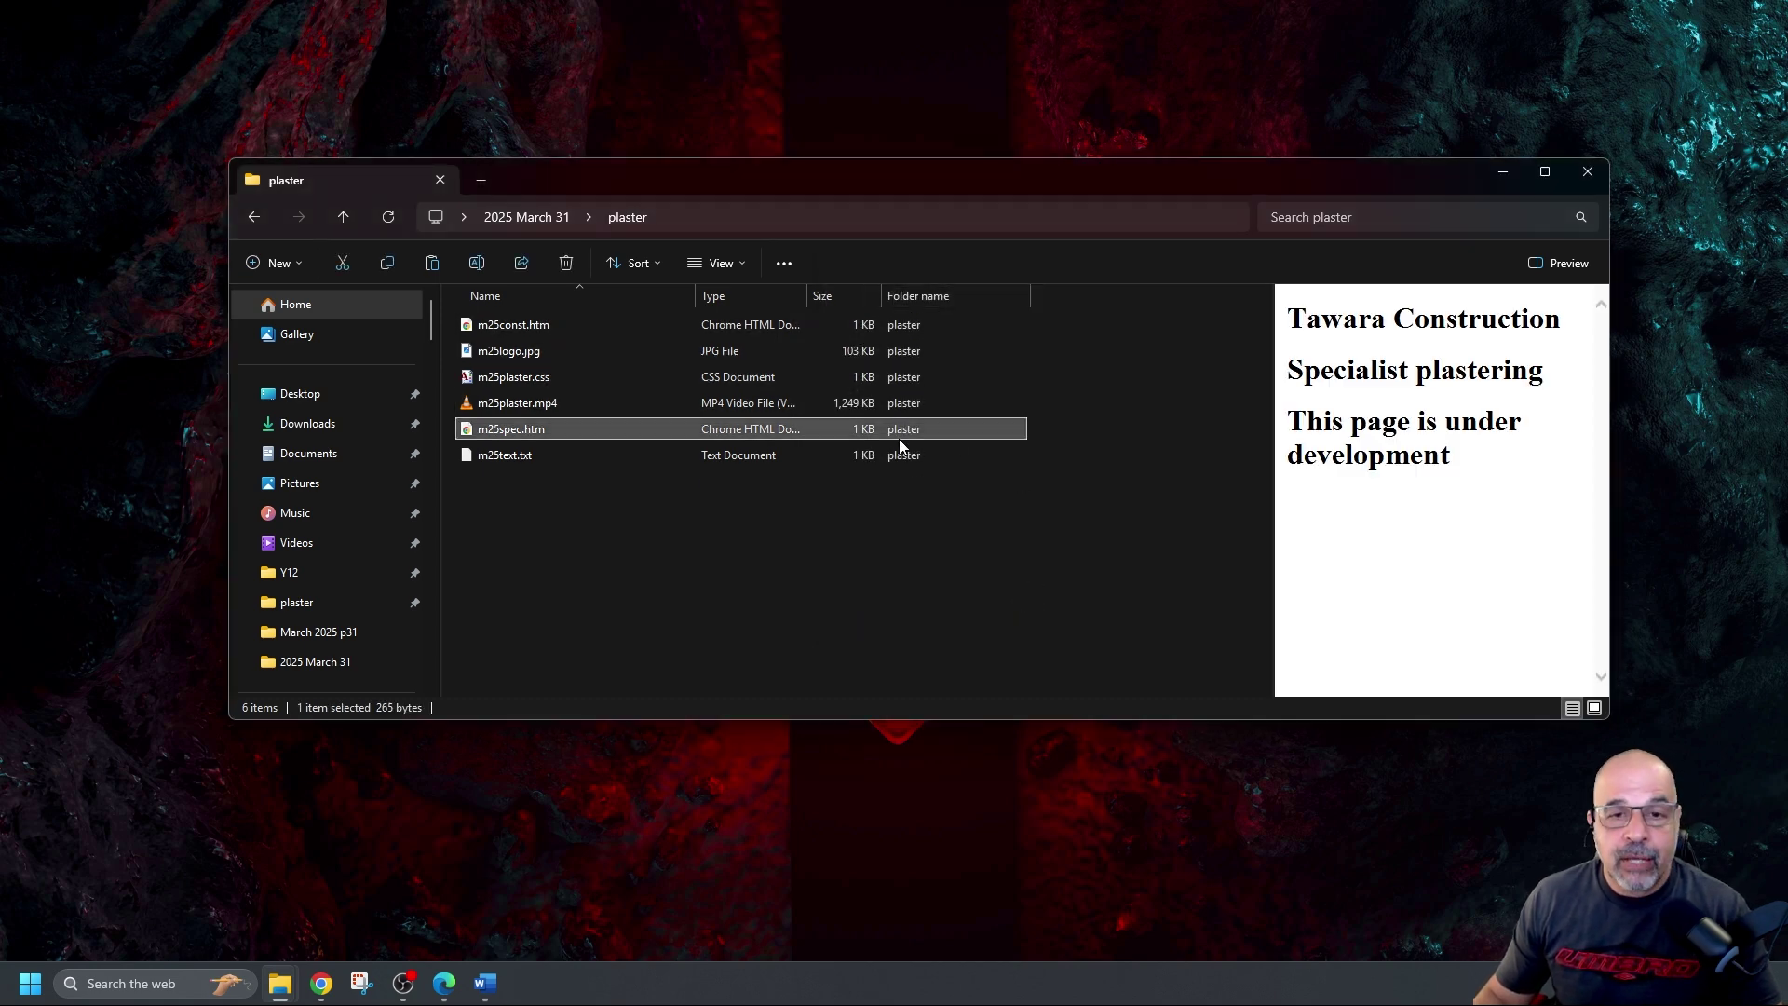
click(900, 505)
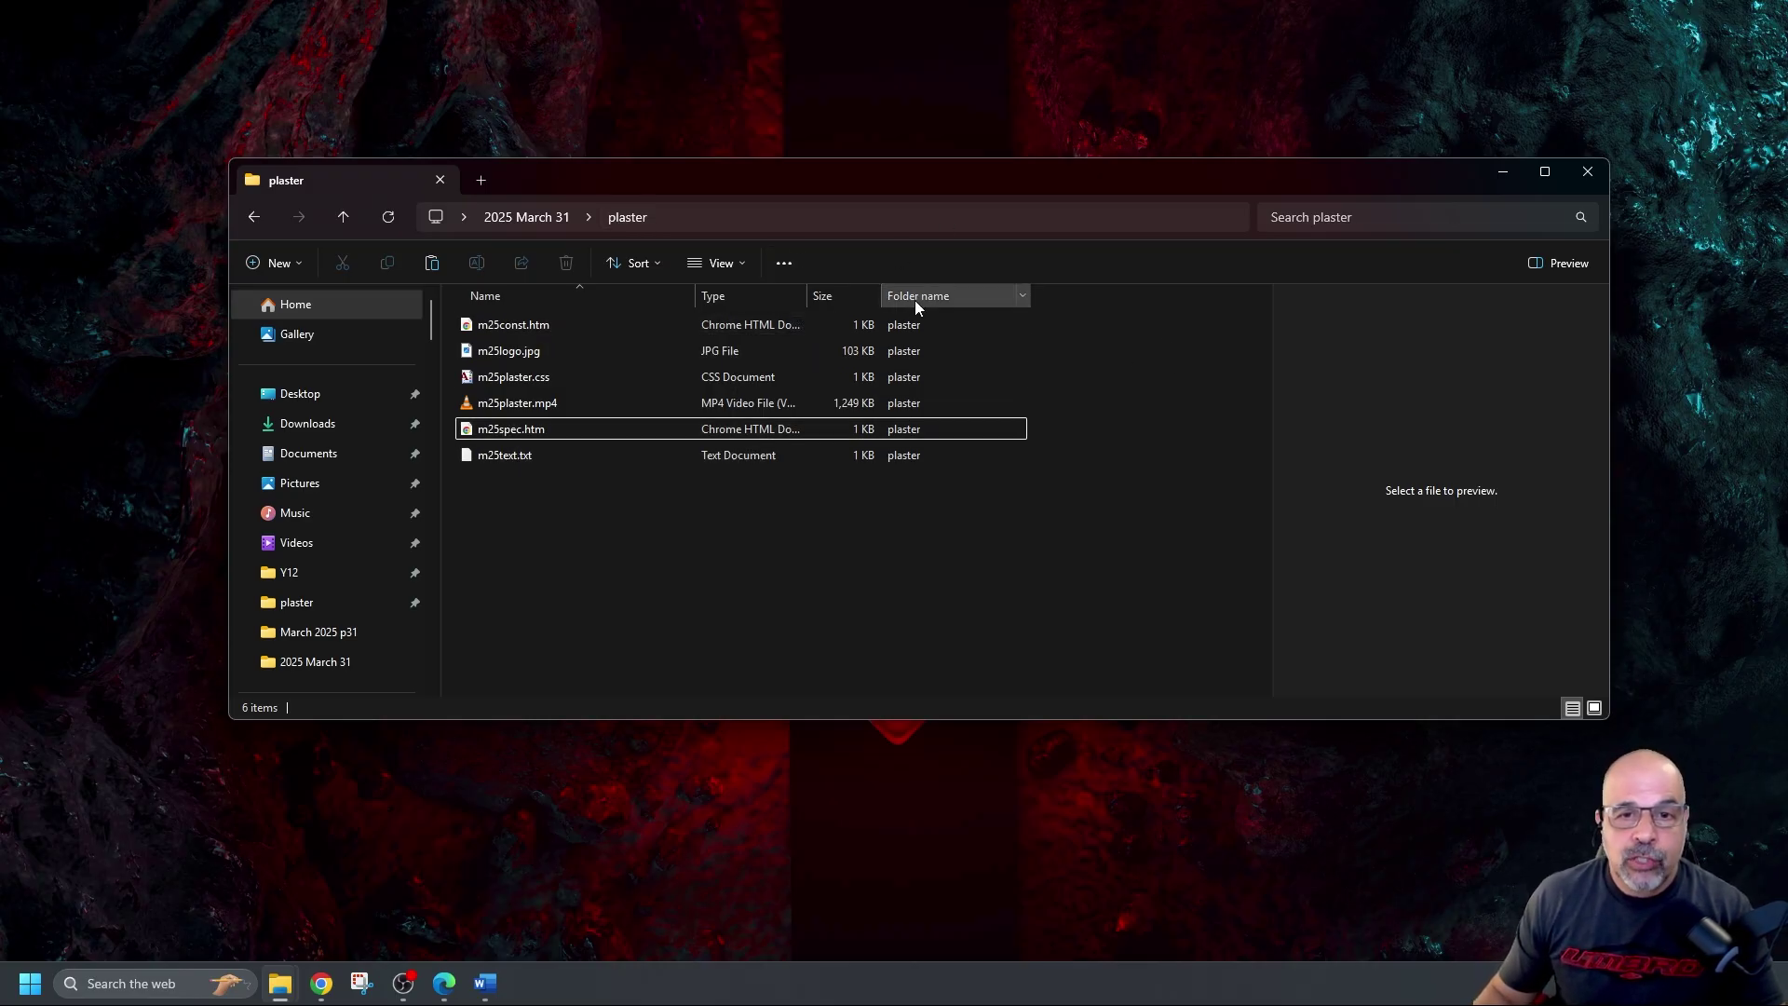
Tick Filename in the More... column list so full names with extensions appear
right_click(948, 298)
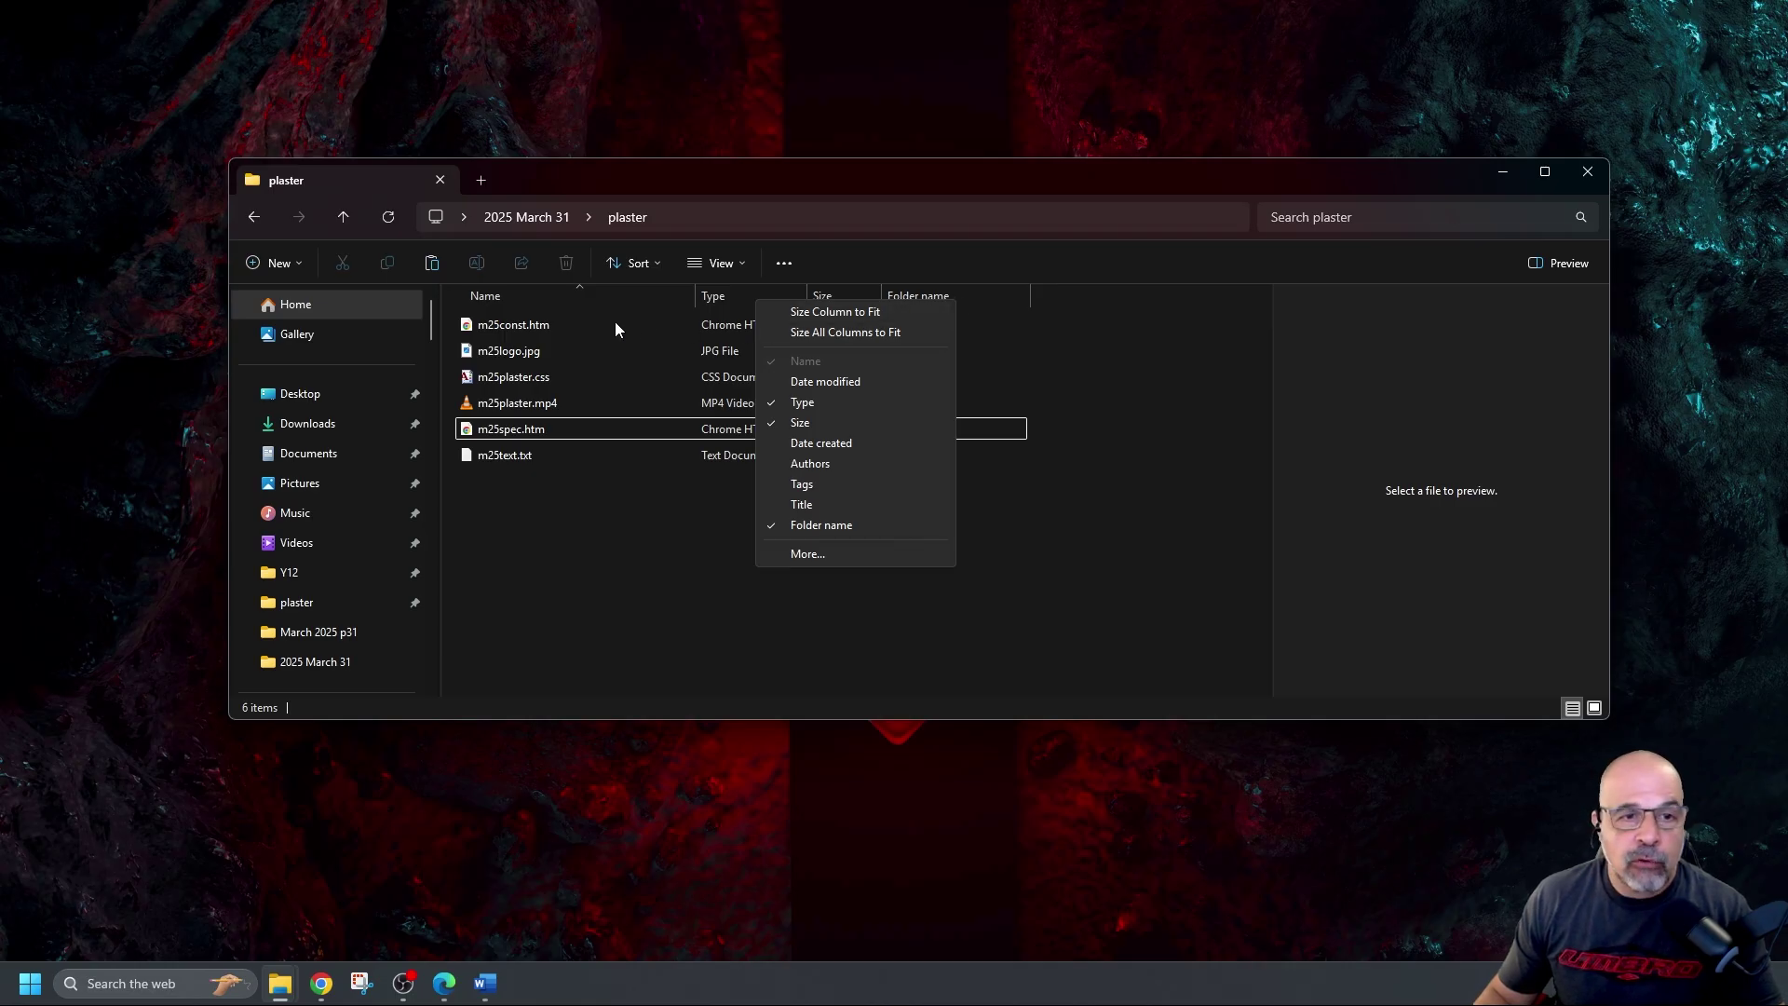
click(808, 554)
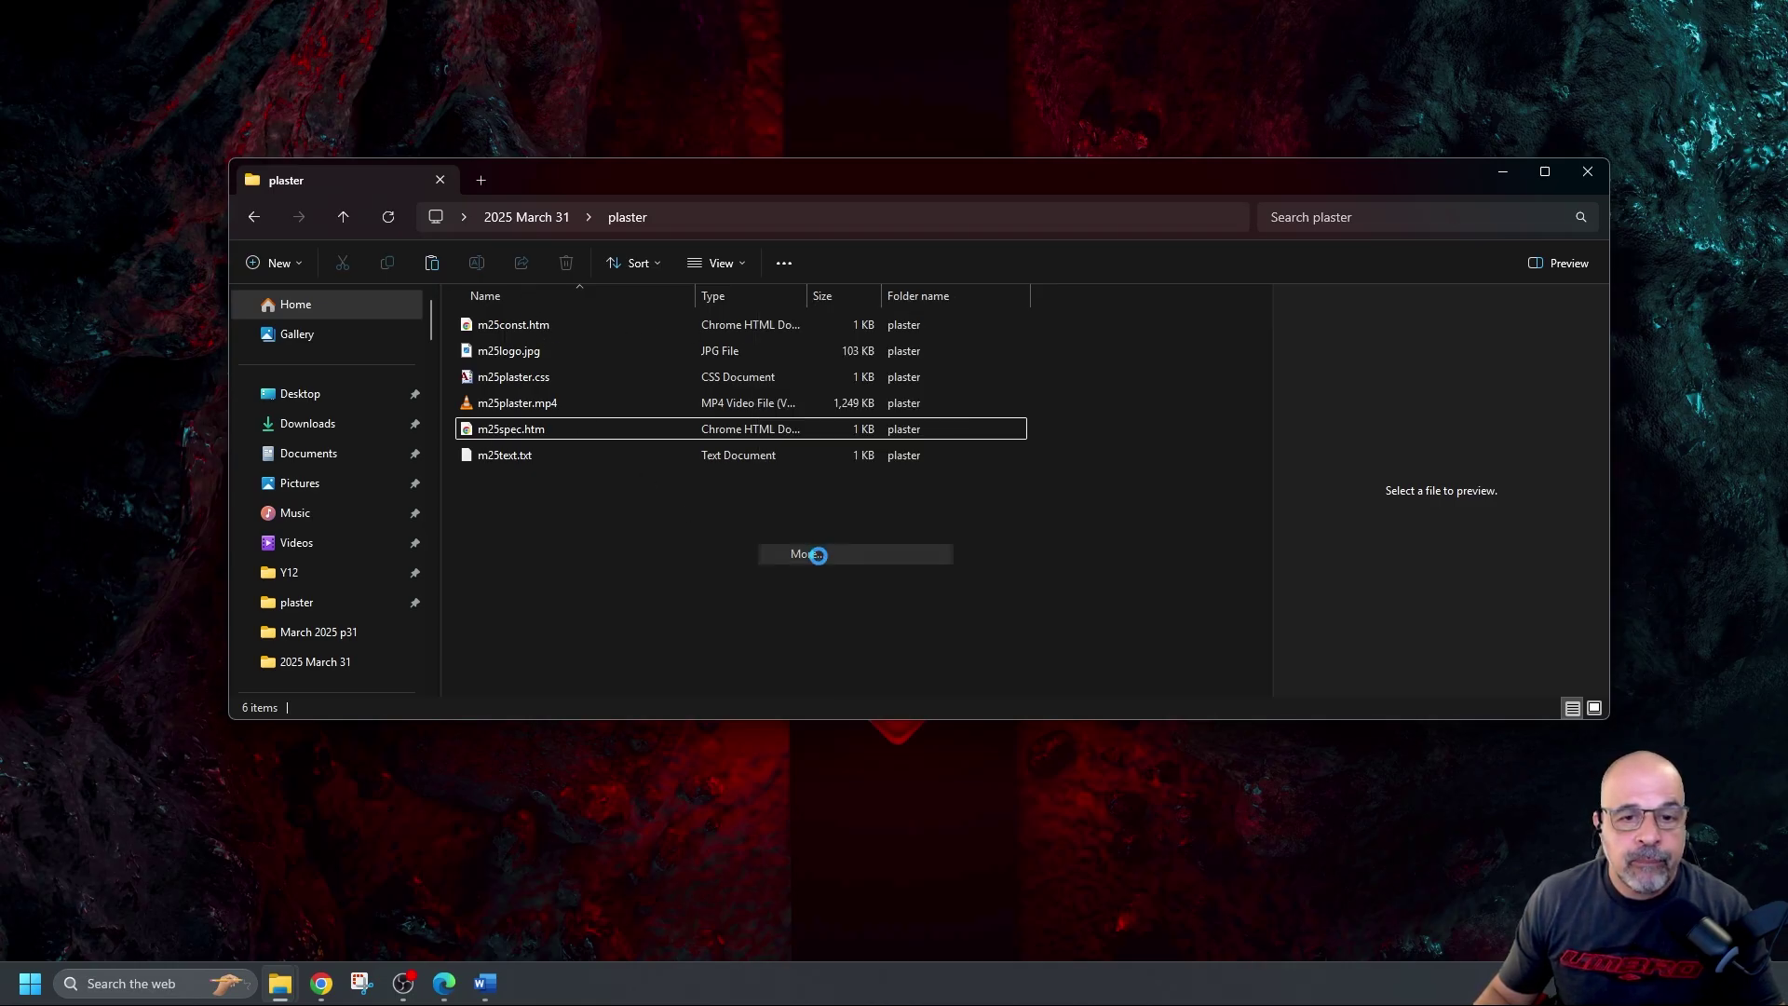
scroll(870, 503, down, 7)
scroll(832, 510, down, 20)
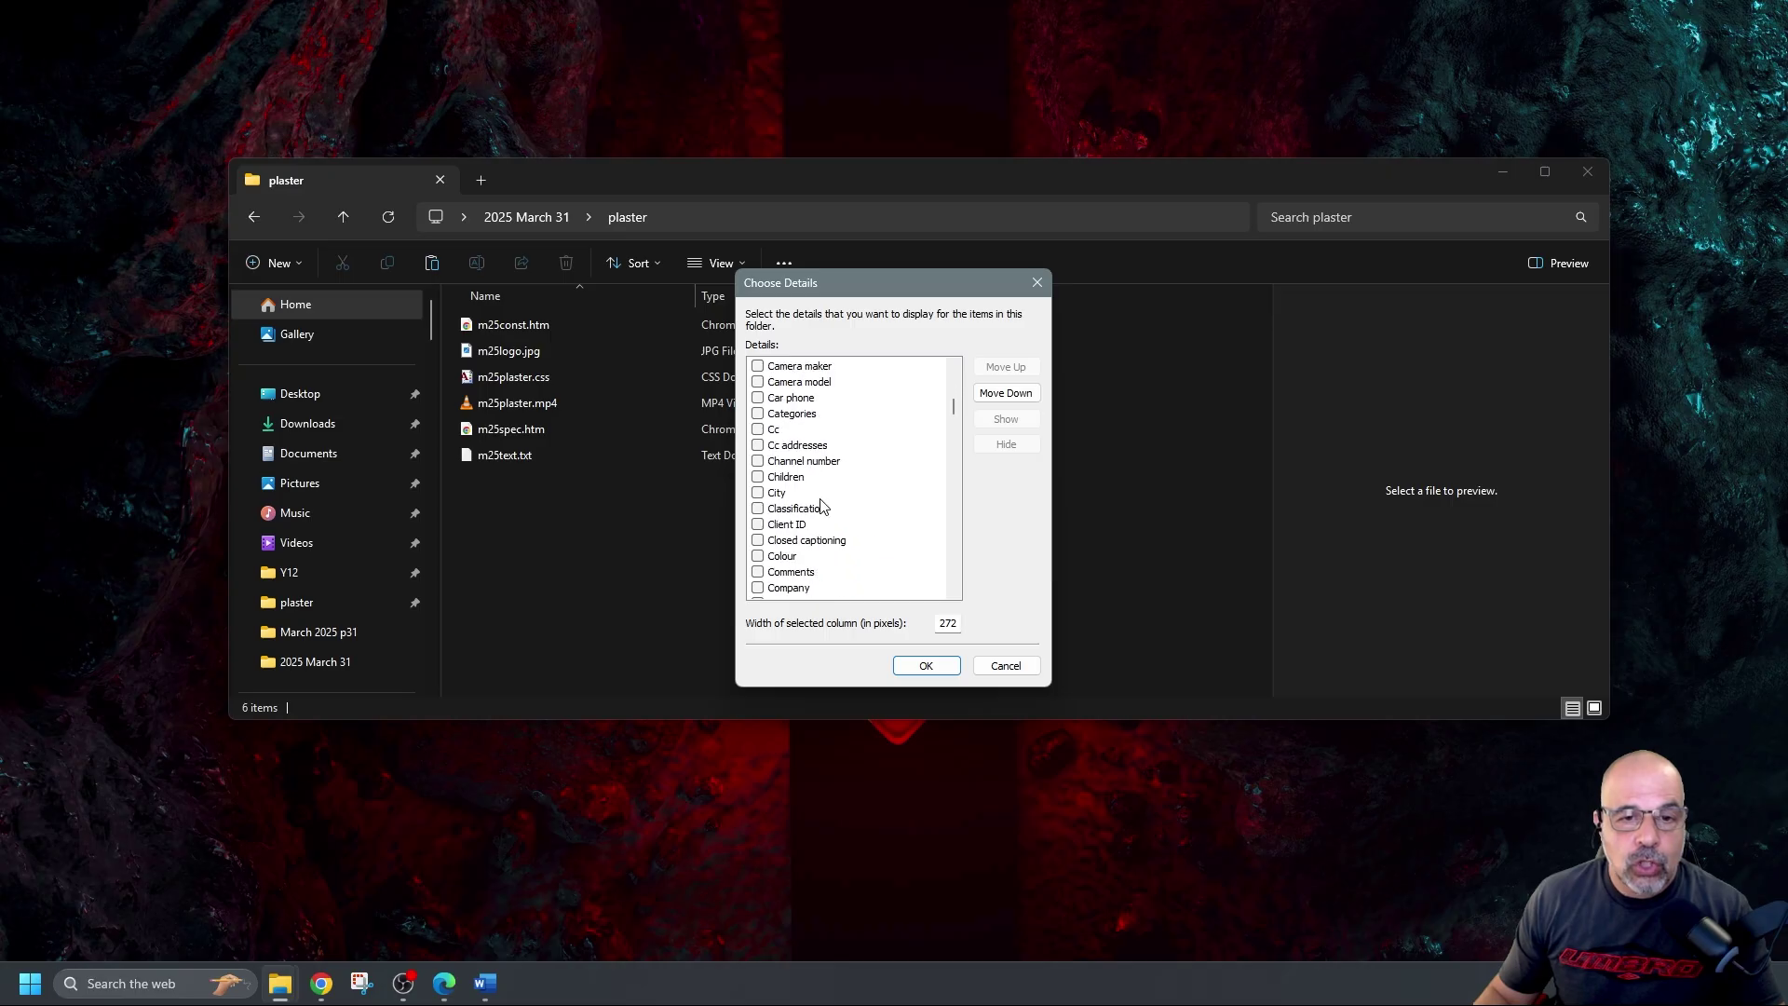
scroll(826, 504, down, 10)
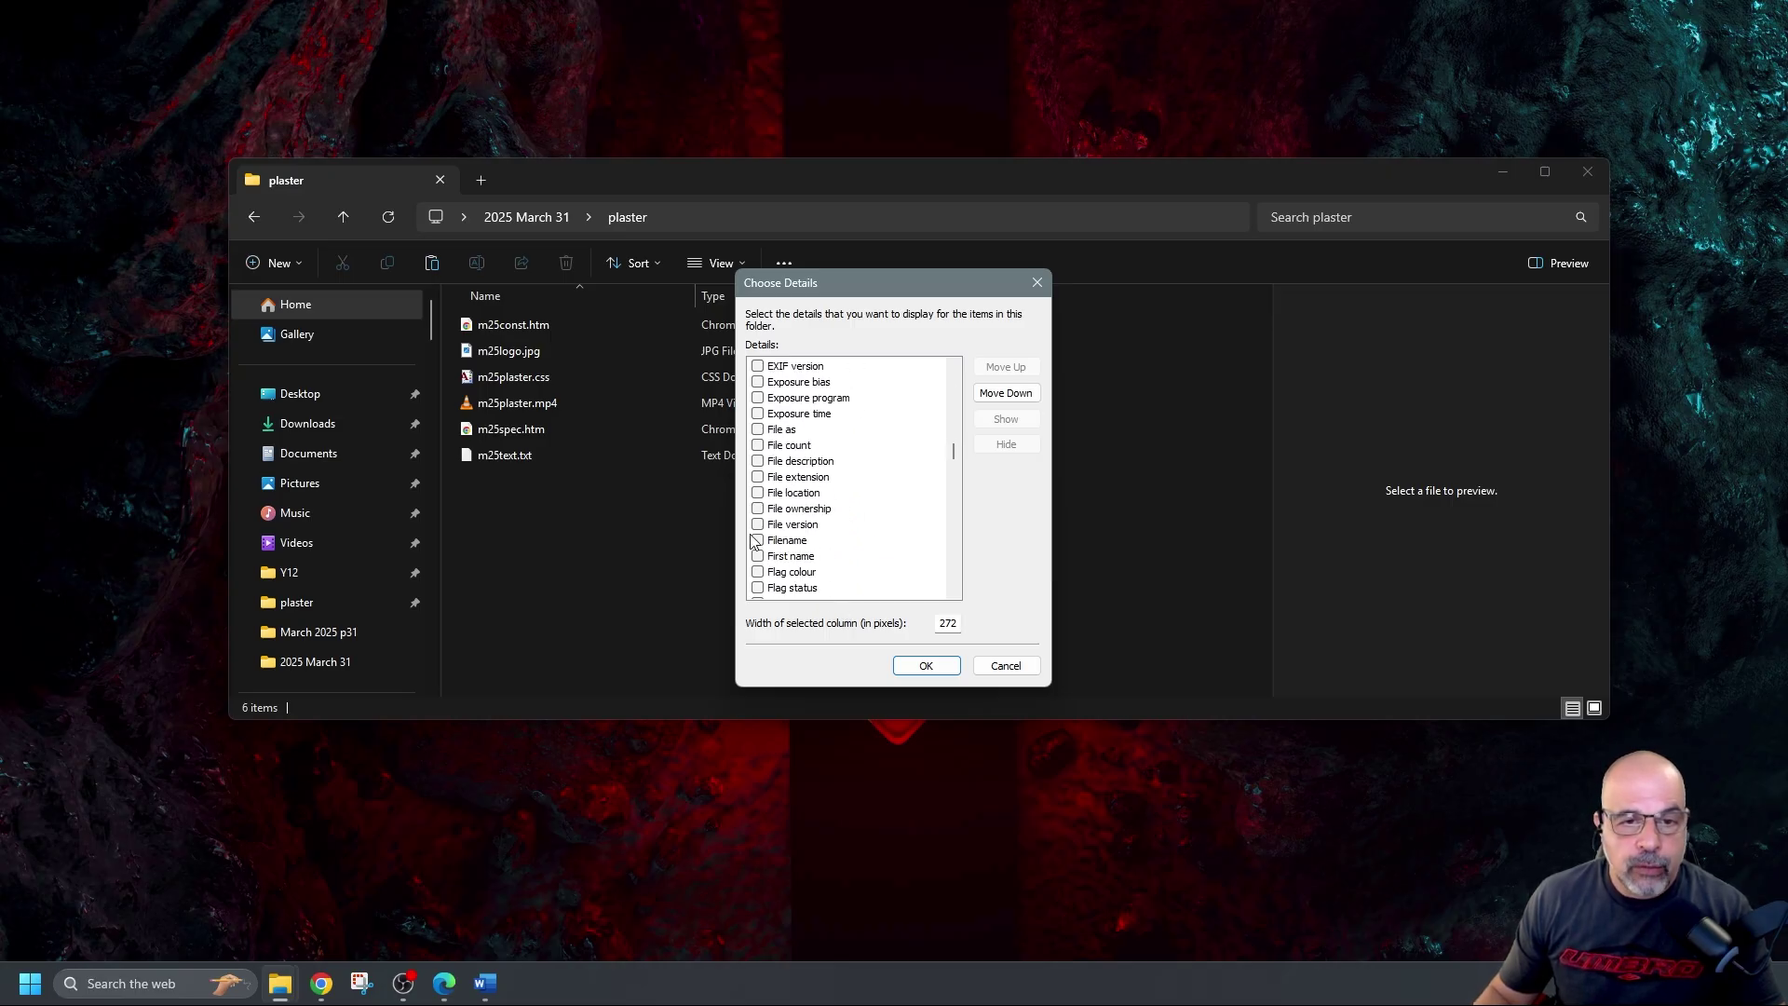
click(758, 540)
click(910, 665)
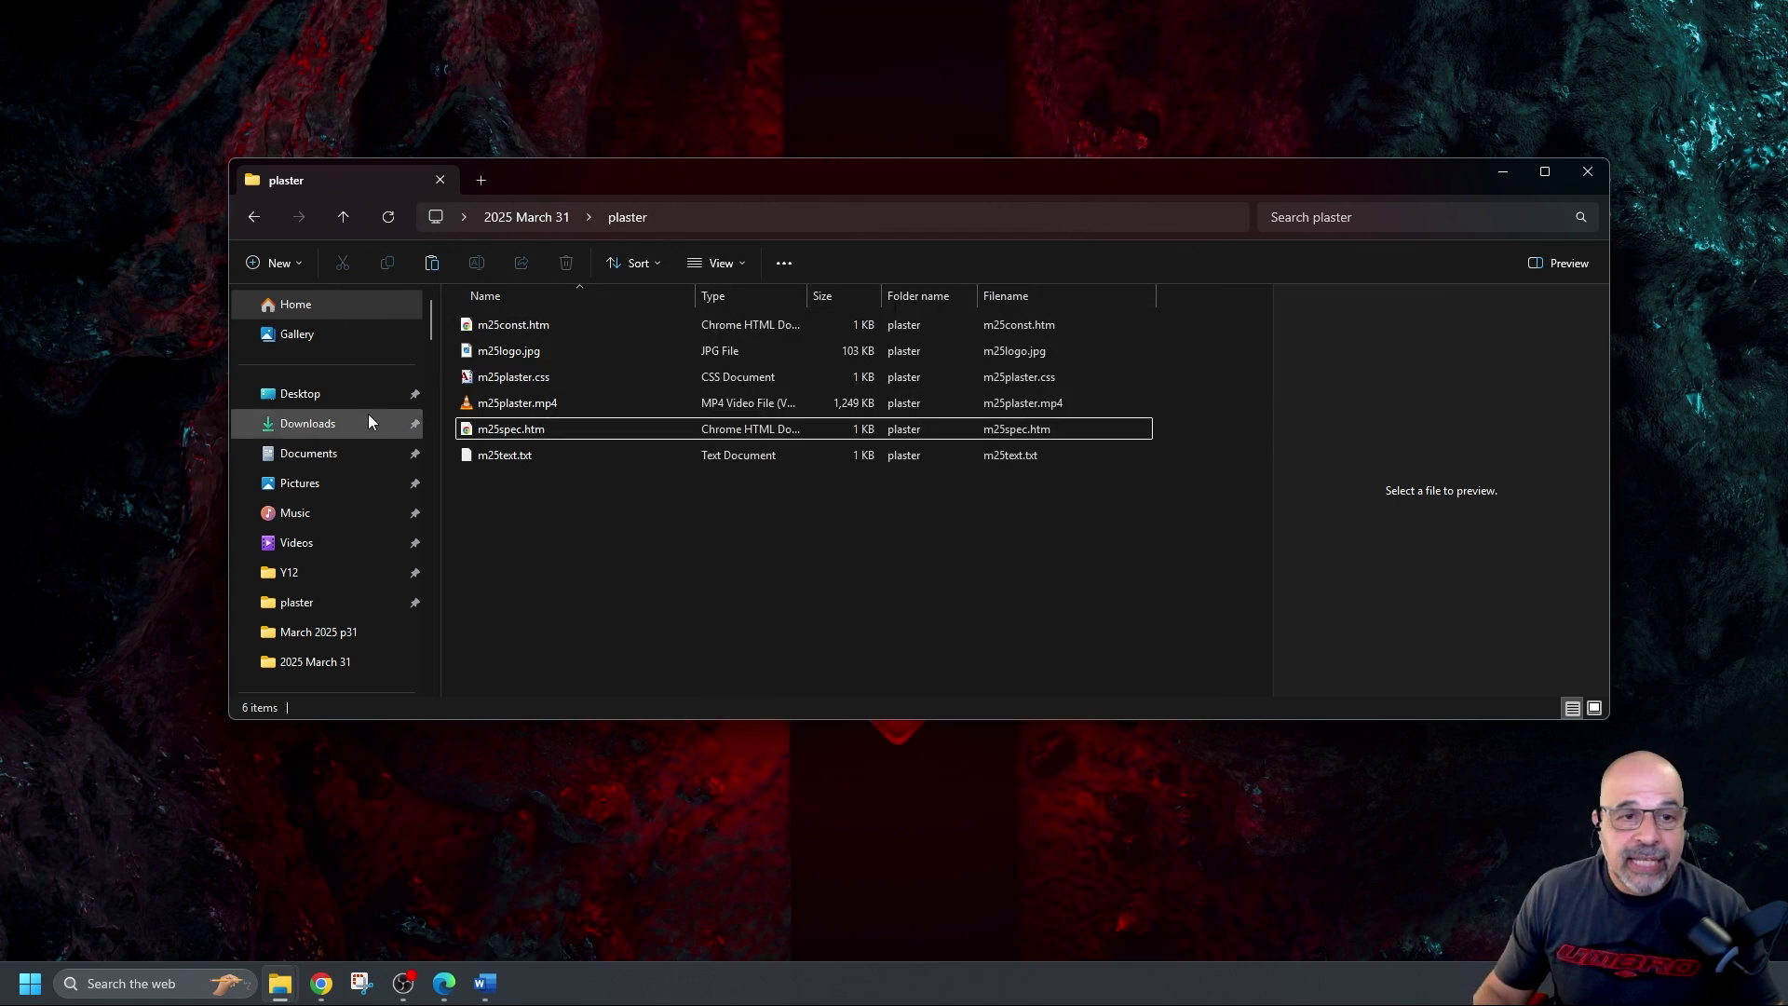
right_click(918, 304)
Add File extension as an extra column in the Choose Details list
click(801, 579)
scroll(857, 550, down, 20)
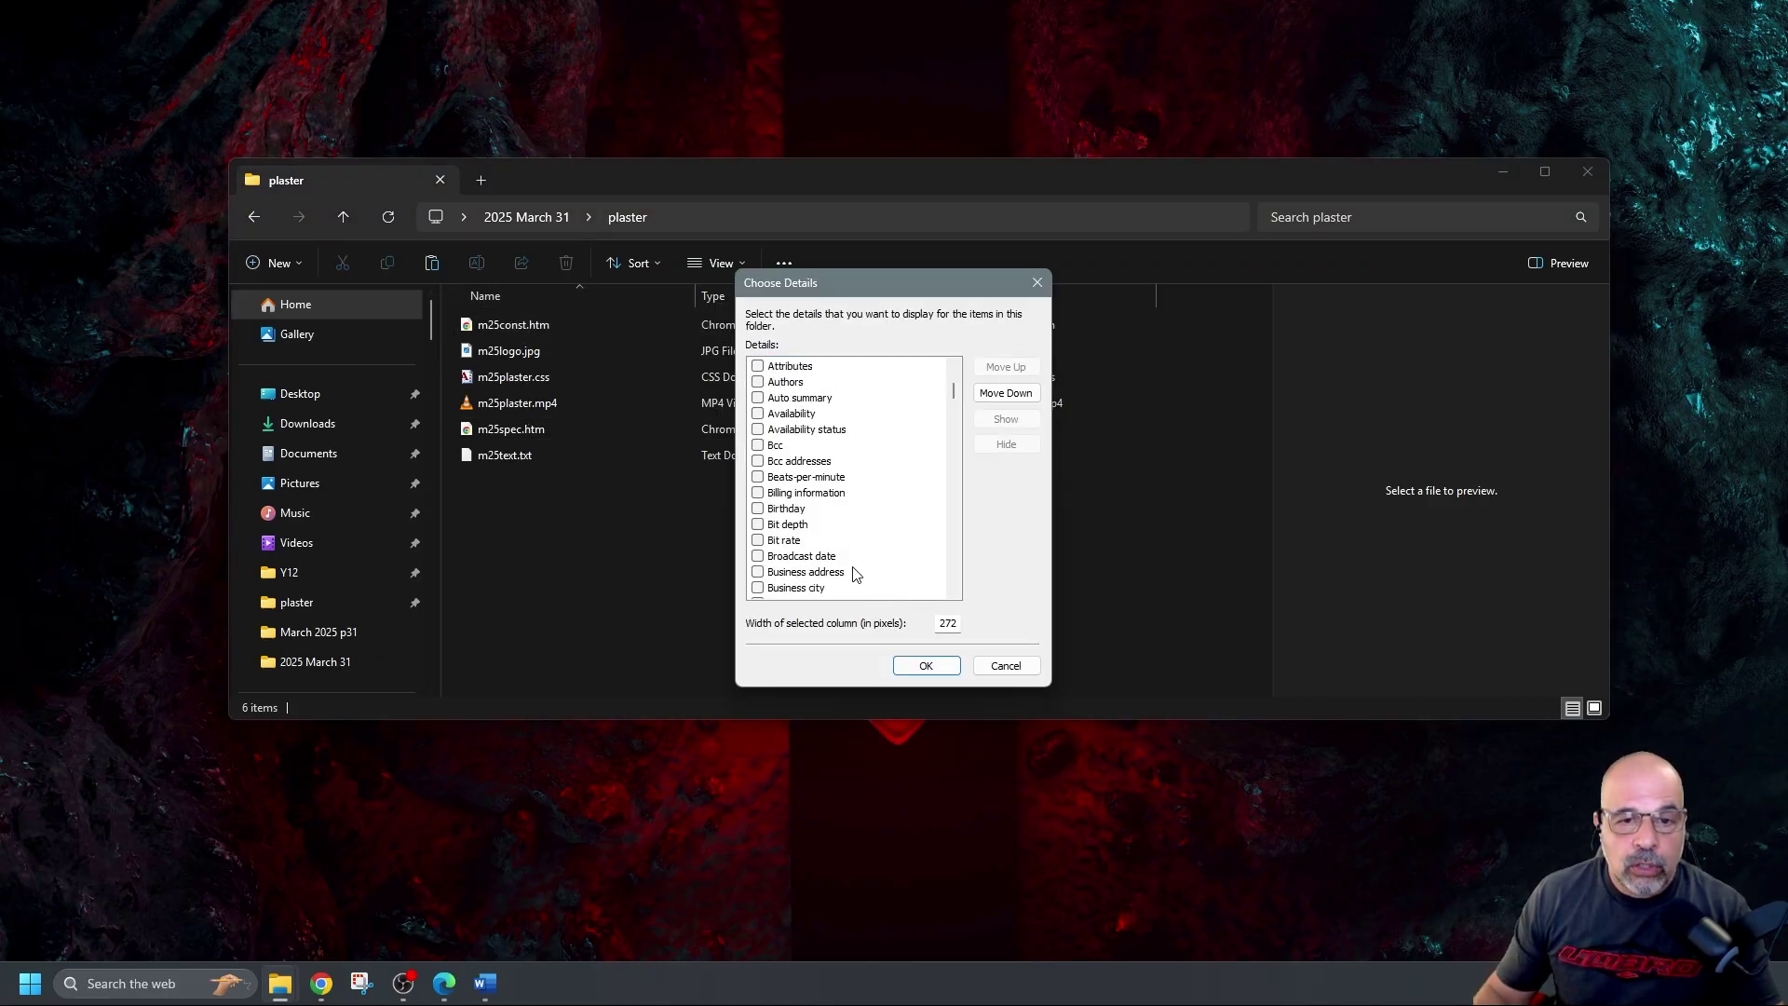
scroll(827, 553, down, 15)
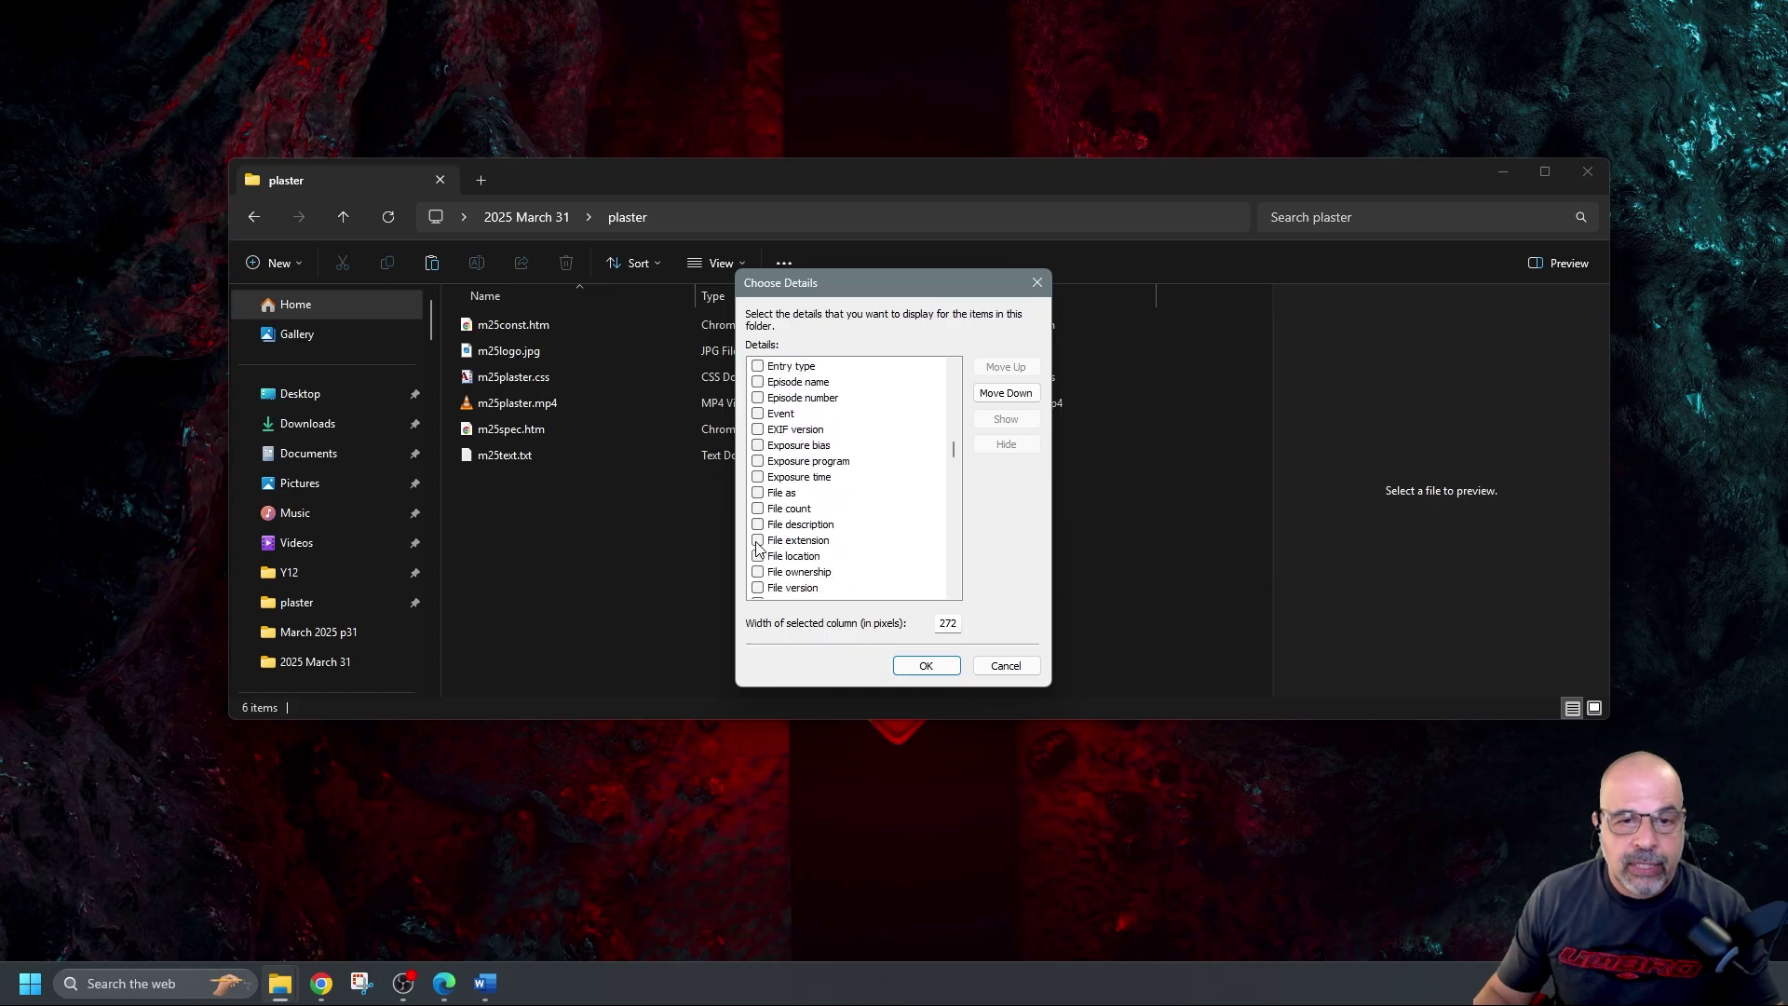
click(758, 542)
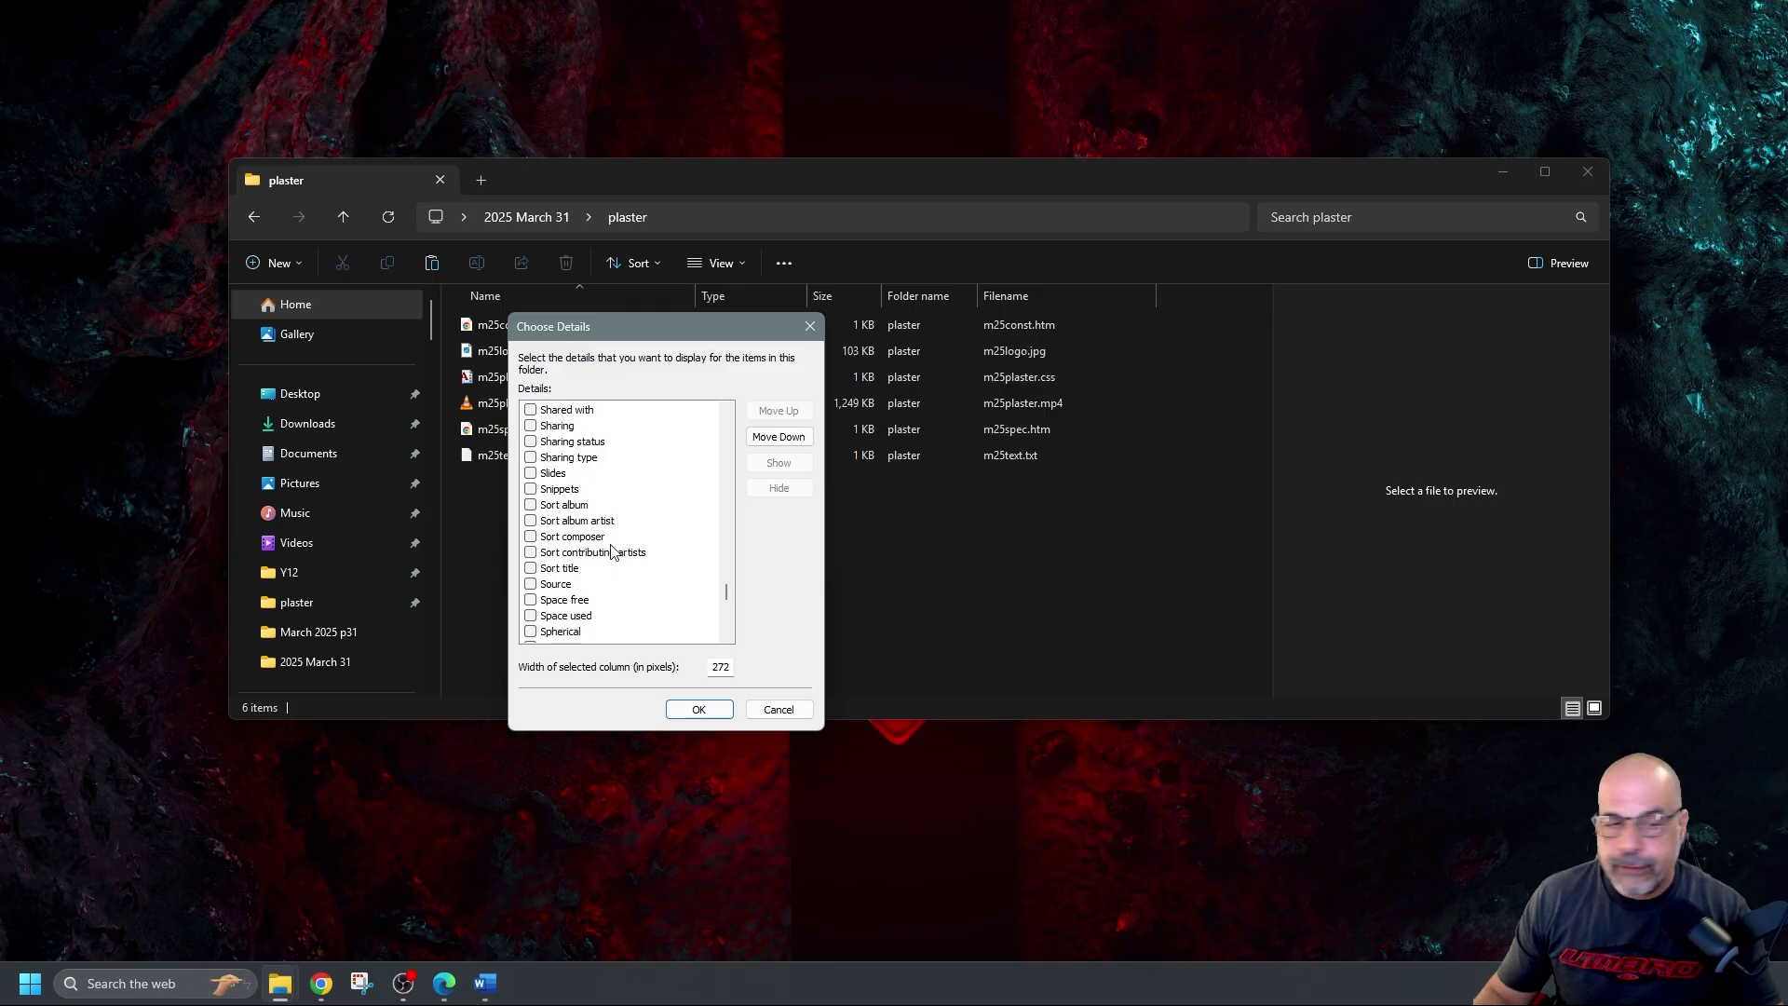
Tick Frame height, Frame width and Dimensions columns and apply the choices
scroll(626, 517, up, 20)
scroll(629, 506, down, 9)
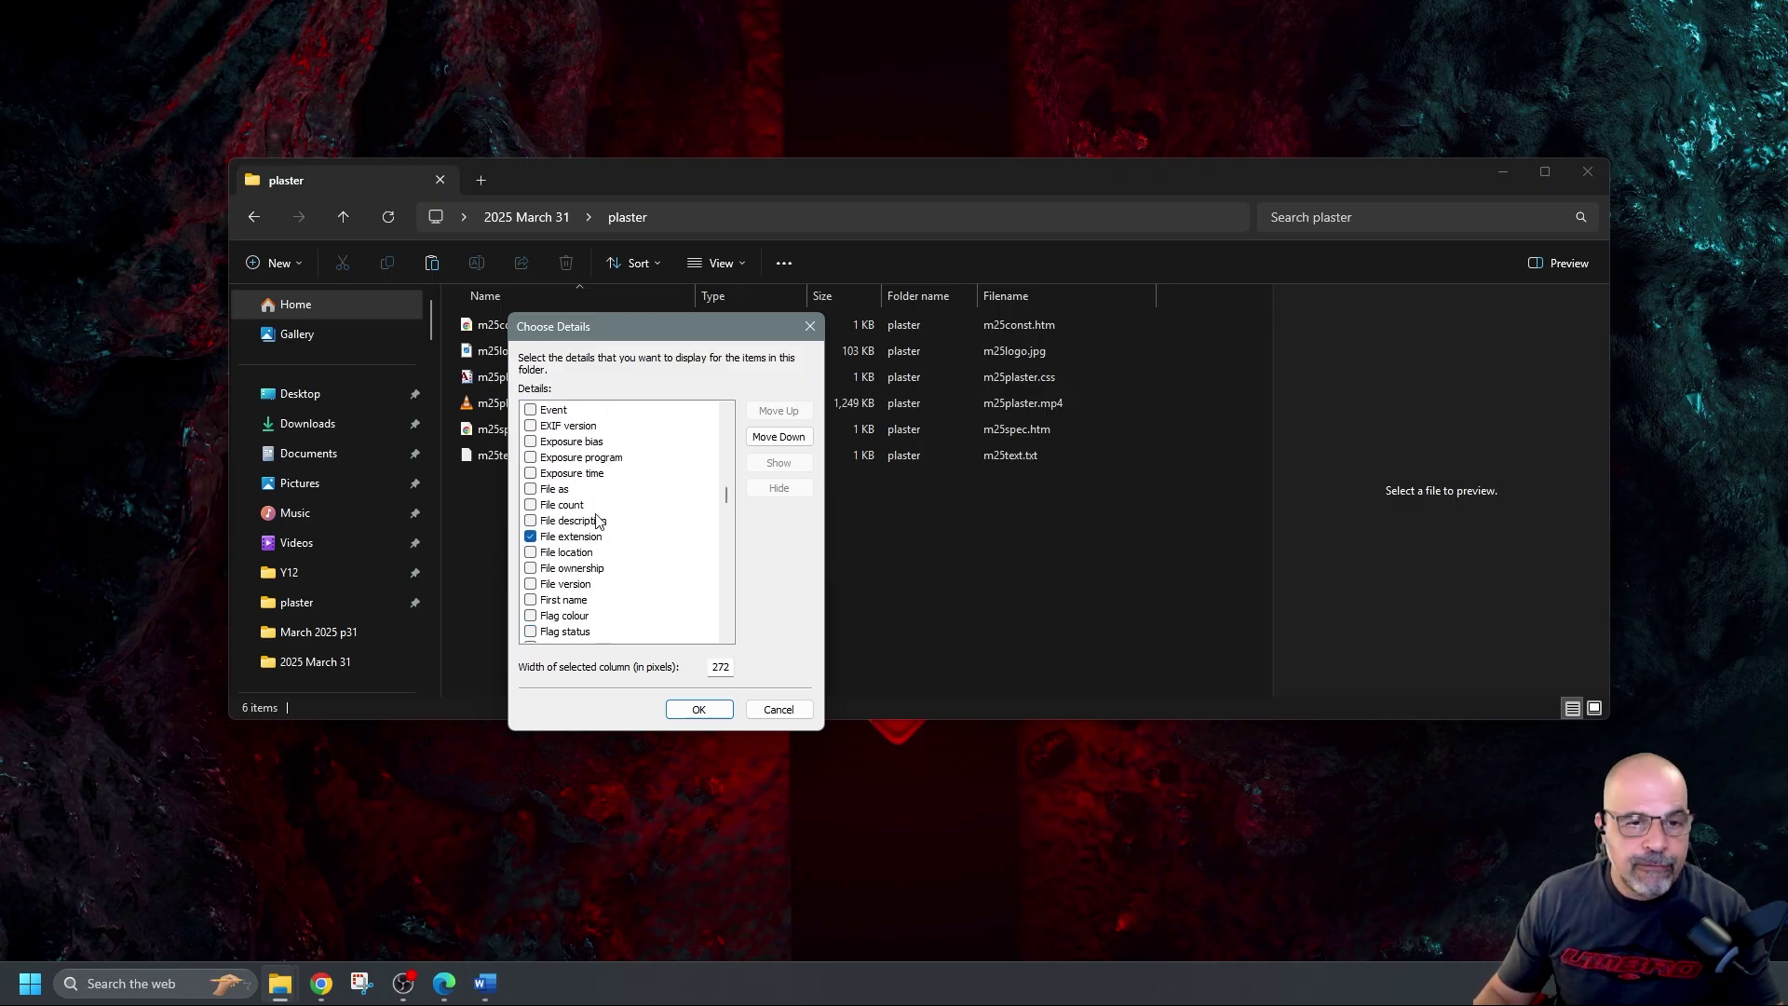
scroll(610, 652, down, 1)
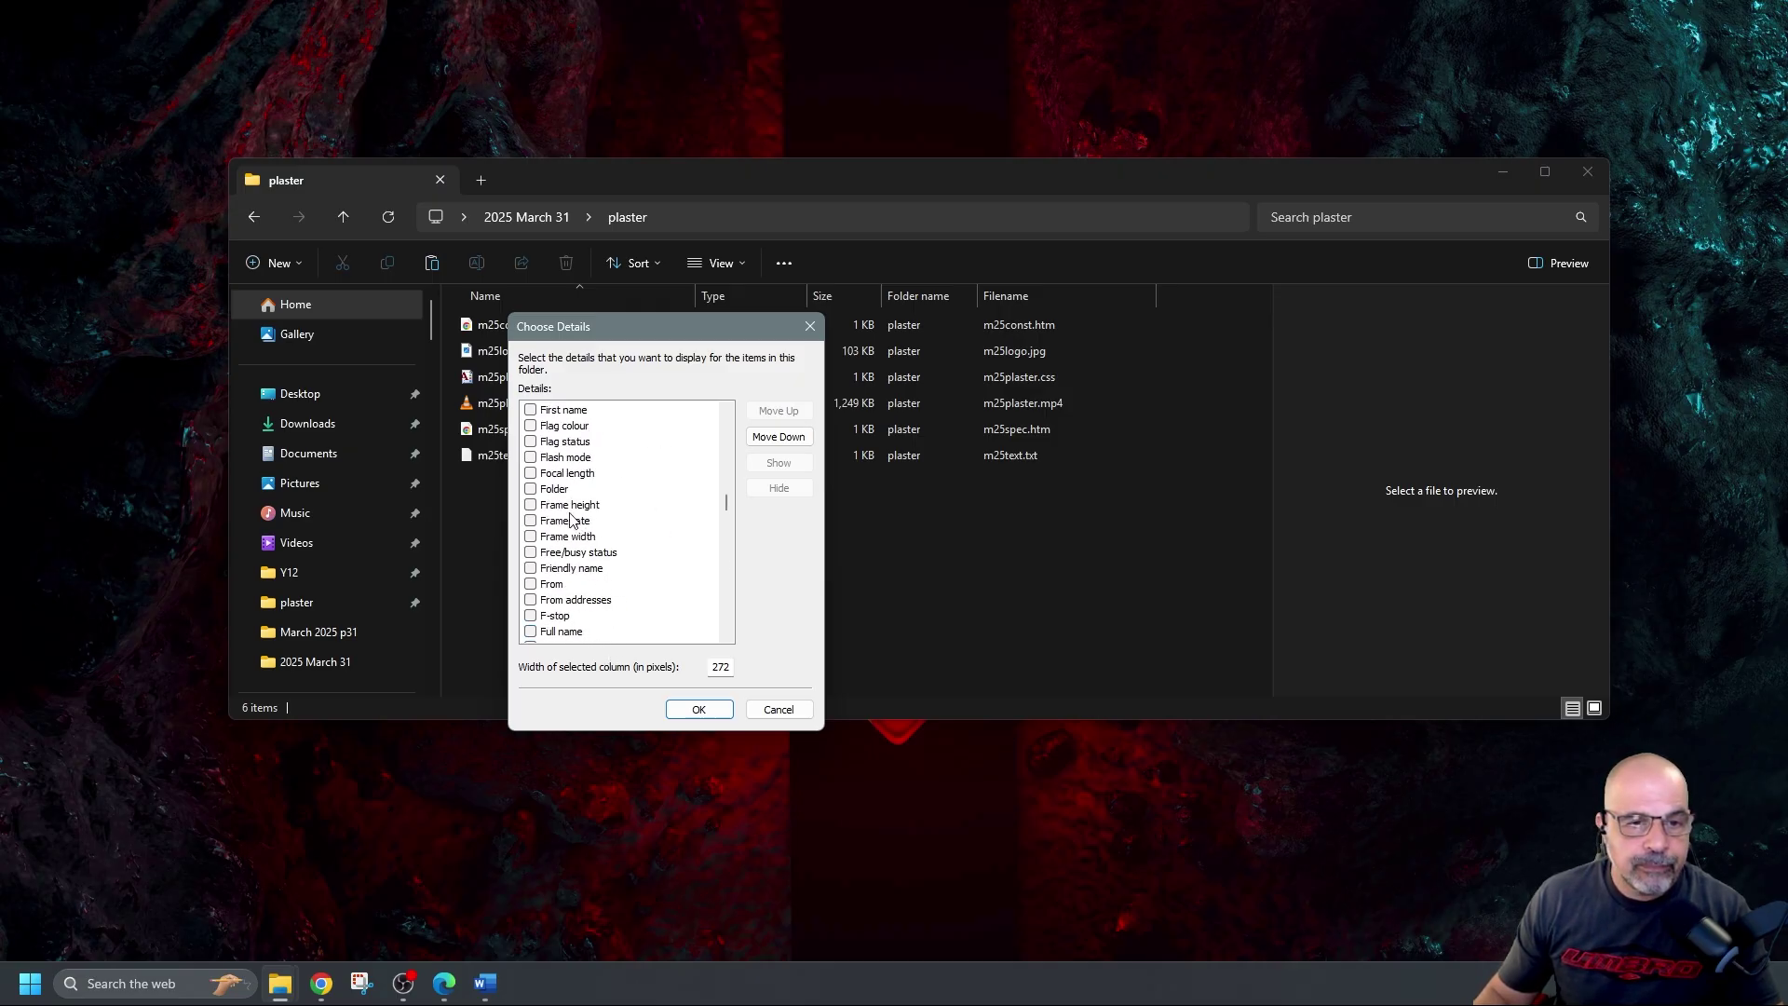
click(531, 505)
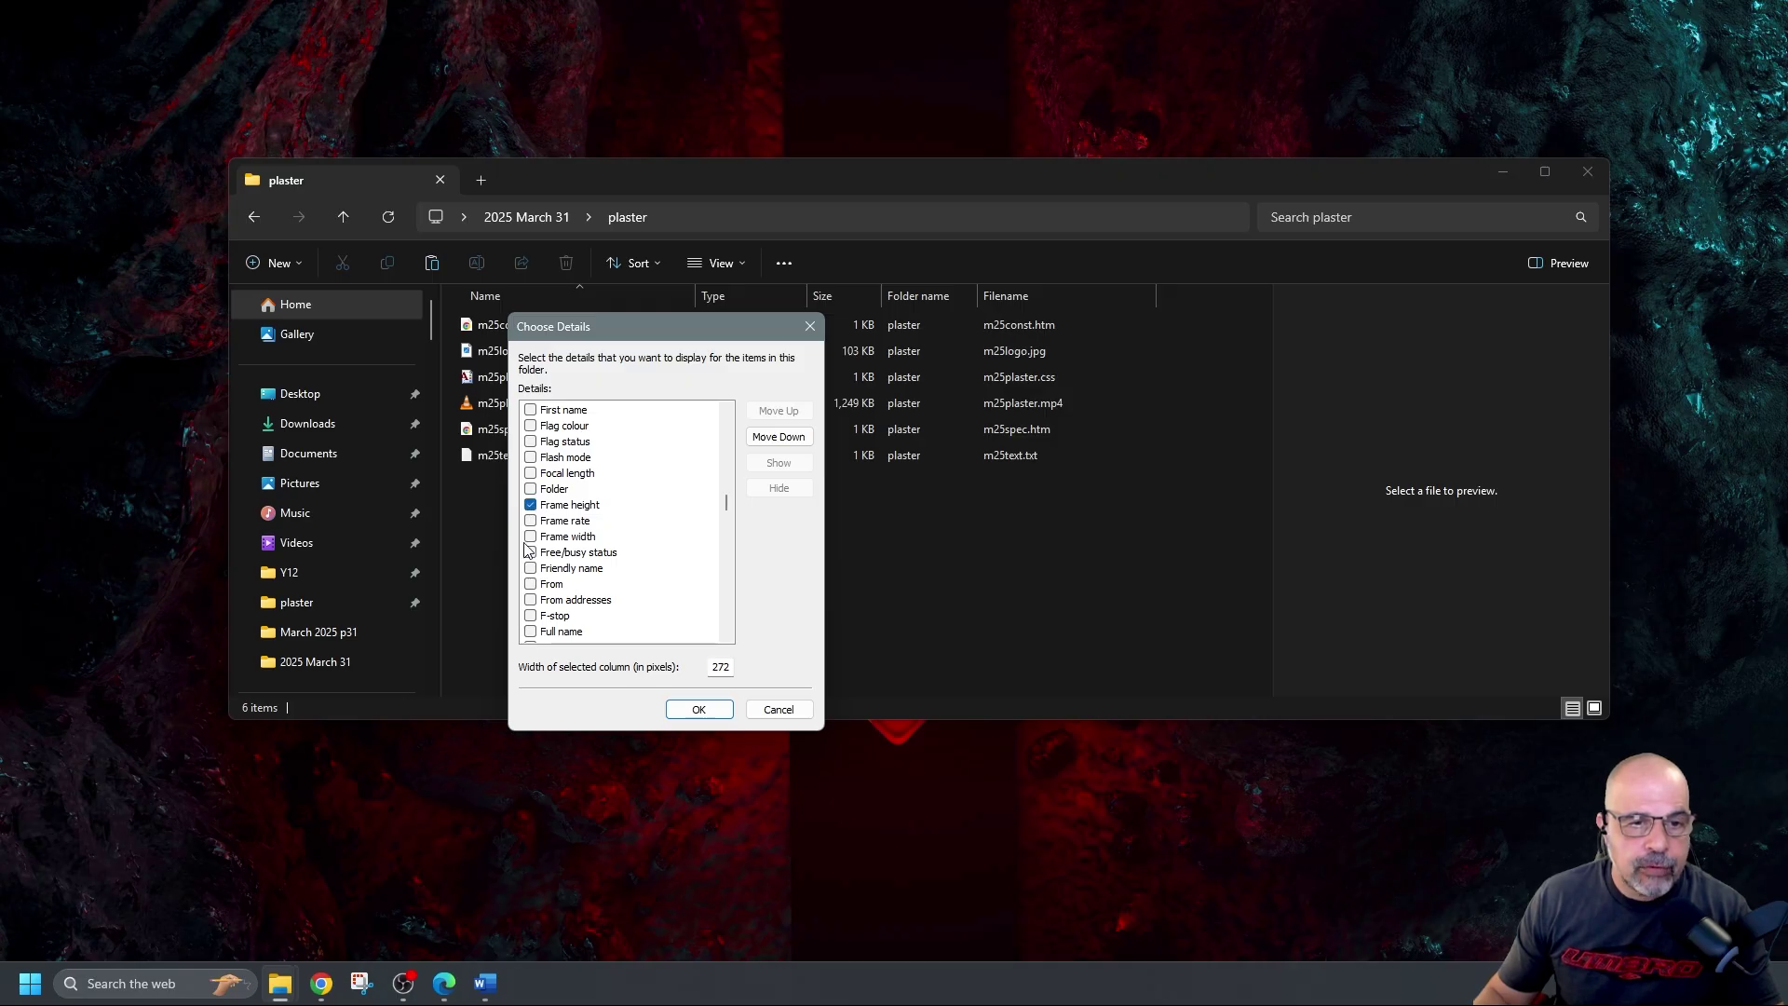
click(531, 537)
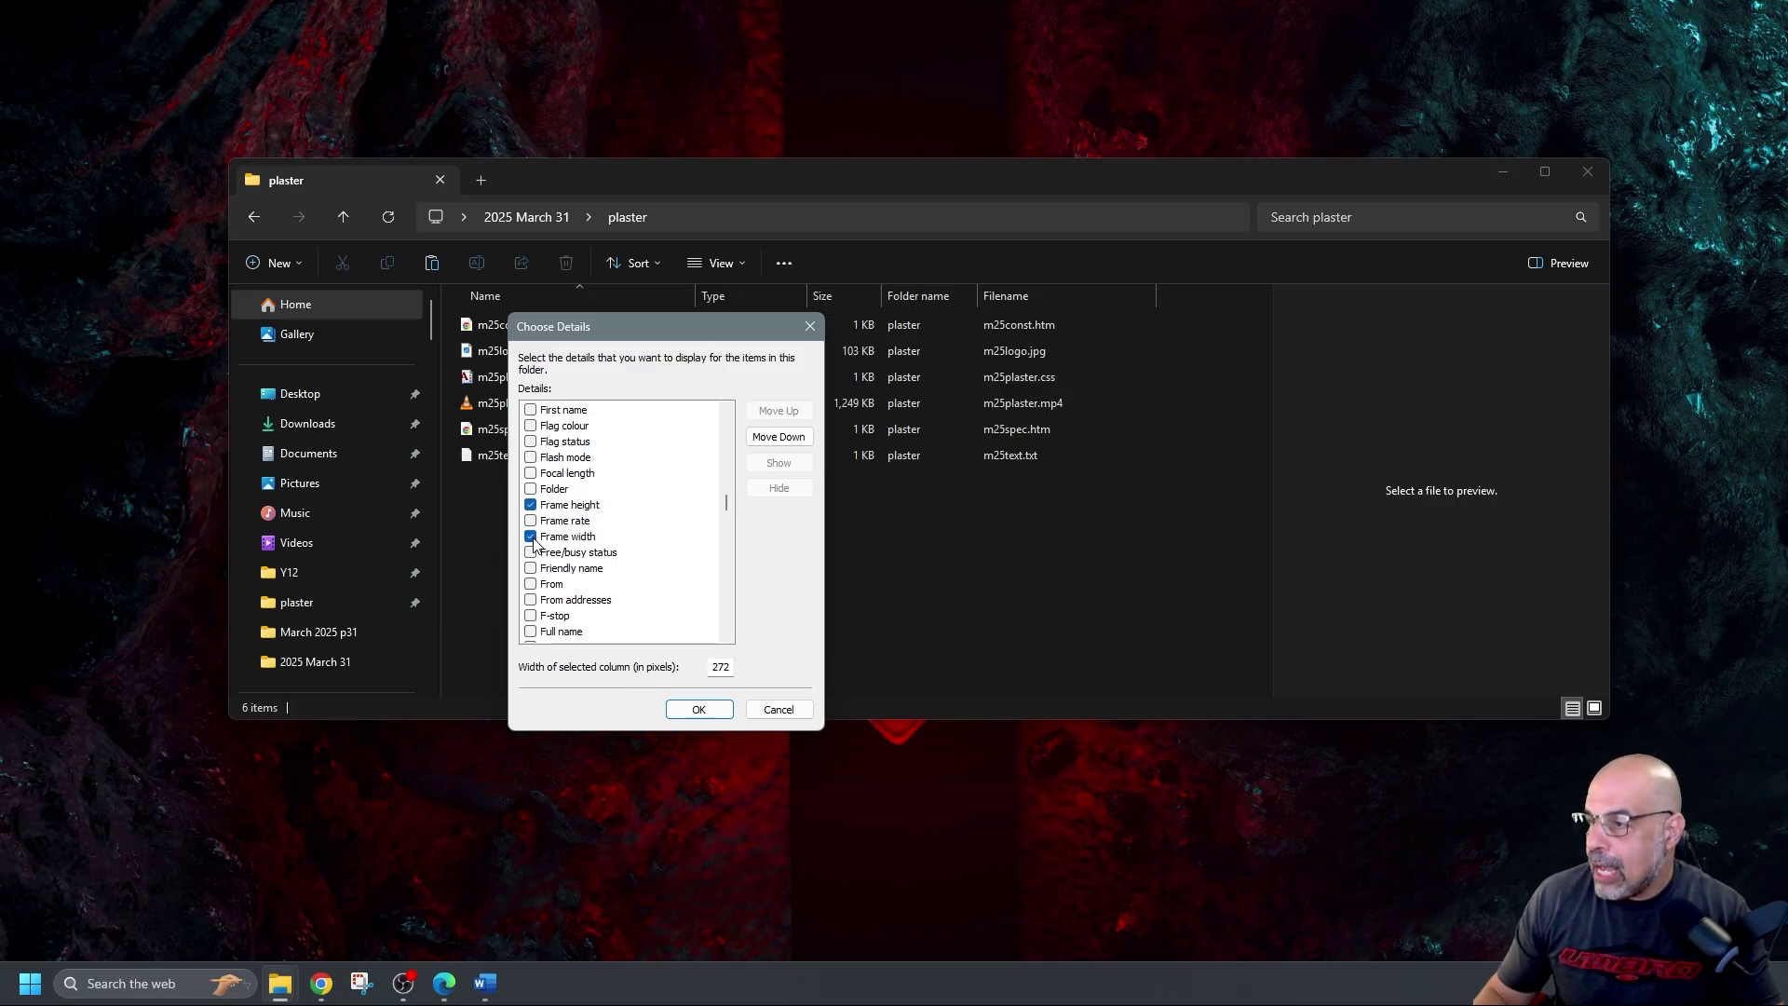
scroll(597, 522, up, 10)
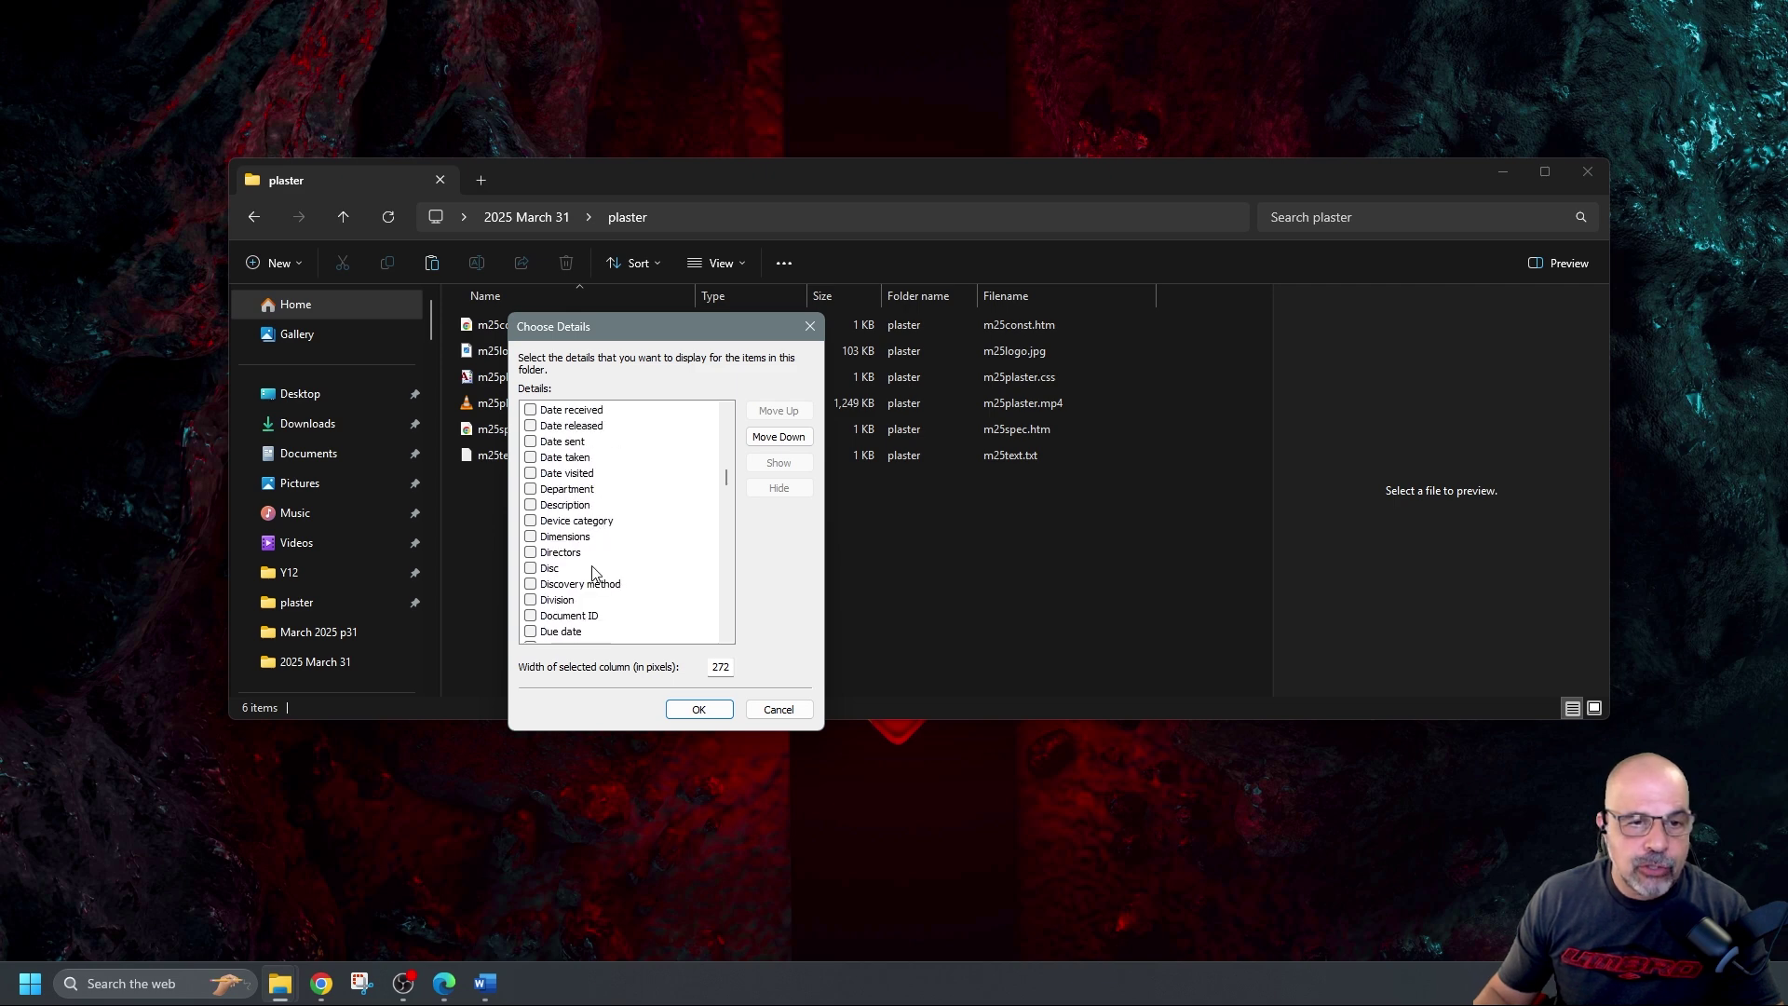
scroll(590, 577, down, 1)
scroll(584, 552, up, 1)
click(530, 537)
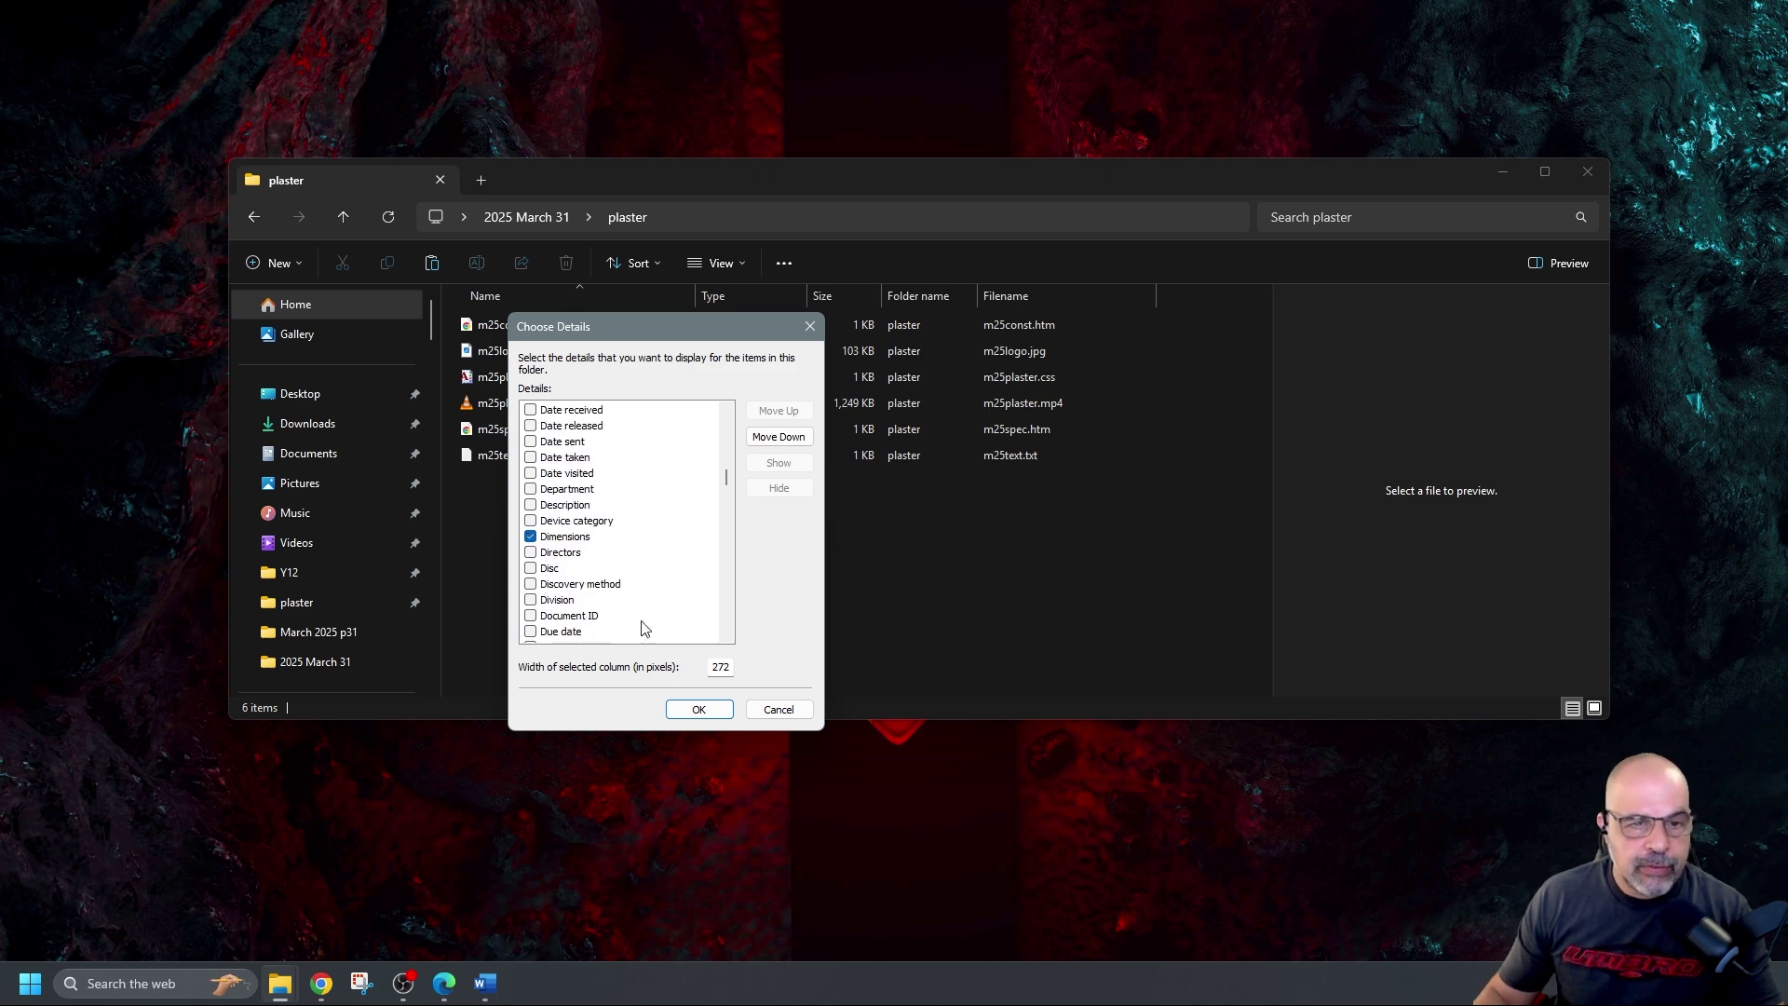
click(698, 709)
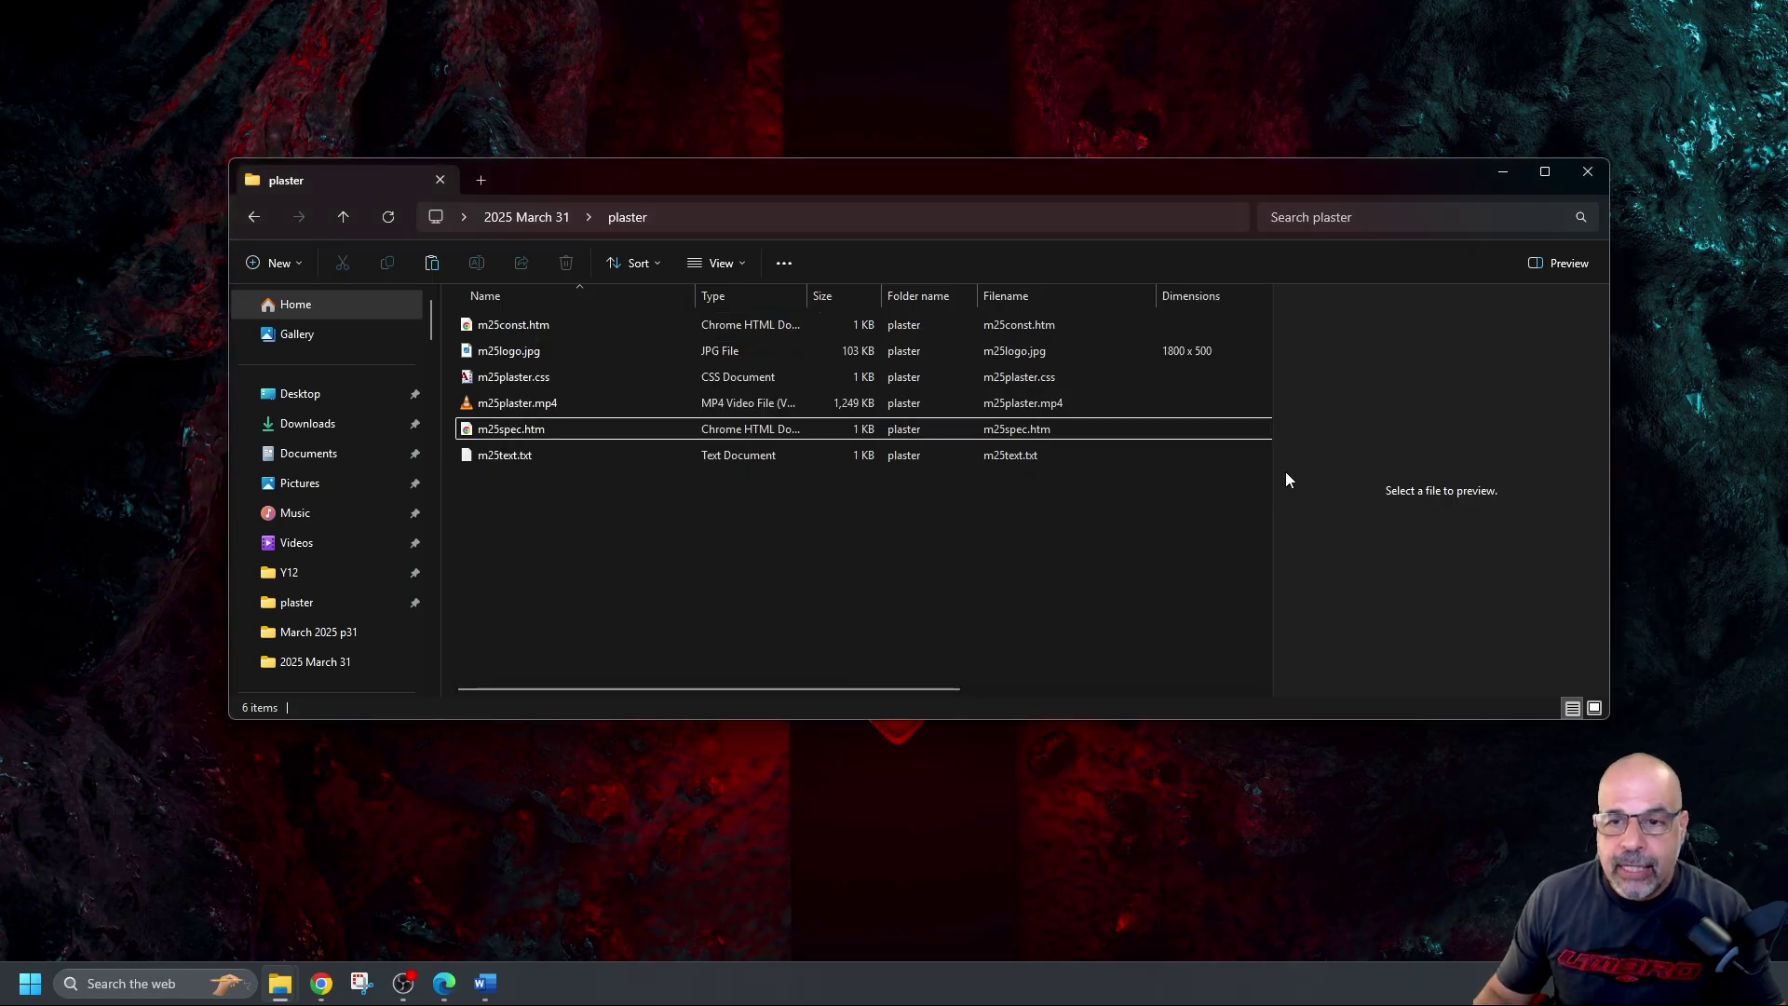
Move the Explorer window left, widen it and hide the Preview pane
drag(1417, 174, 1196, 165)
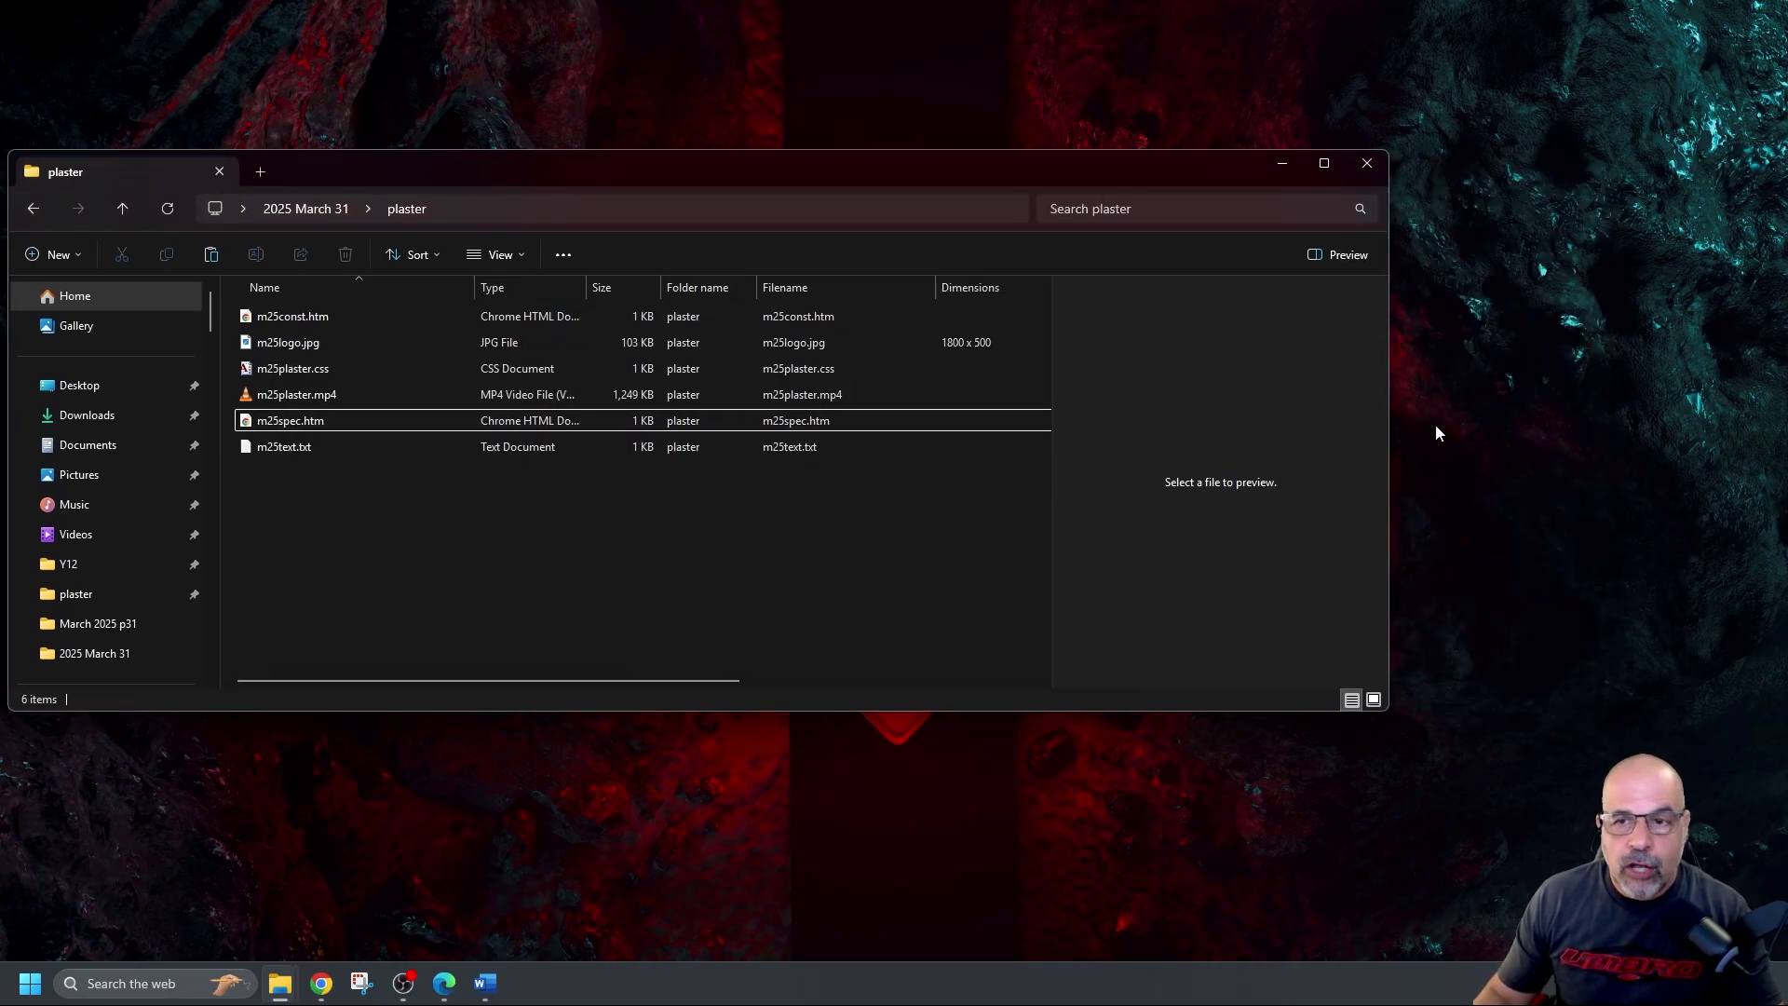
drag(1393, 461, 1686, 433)
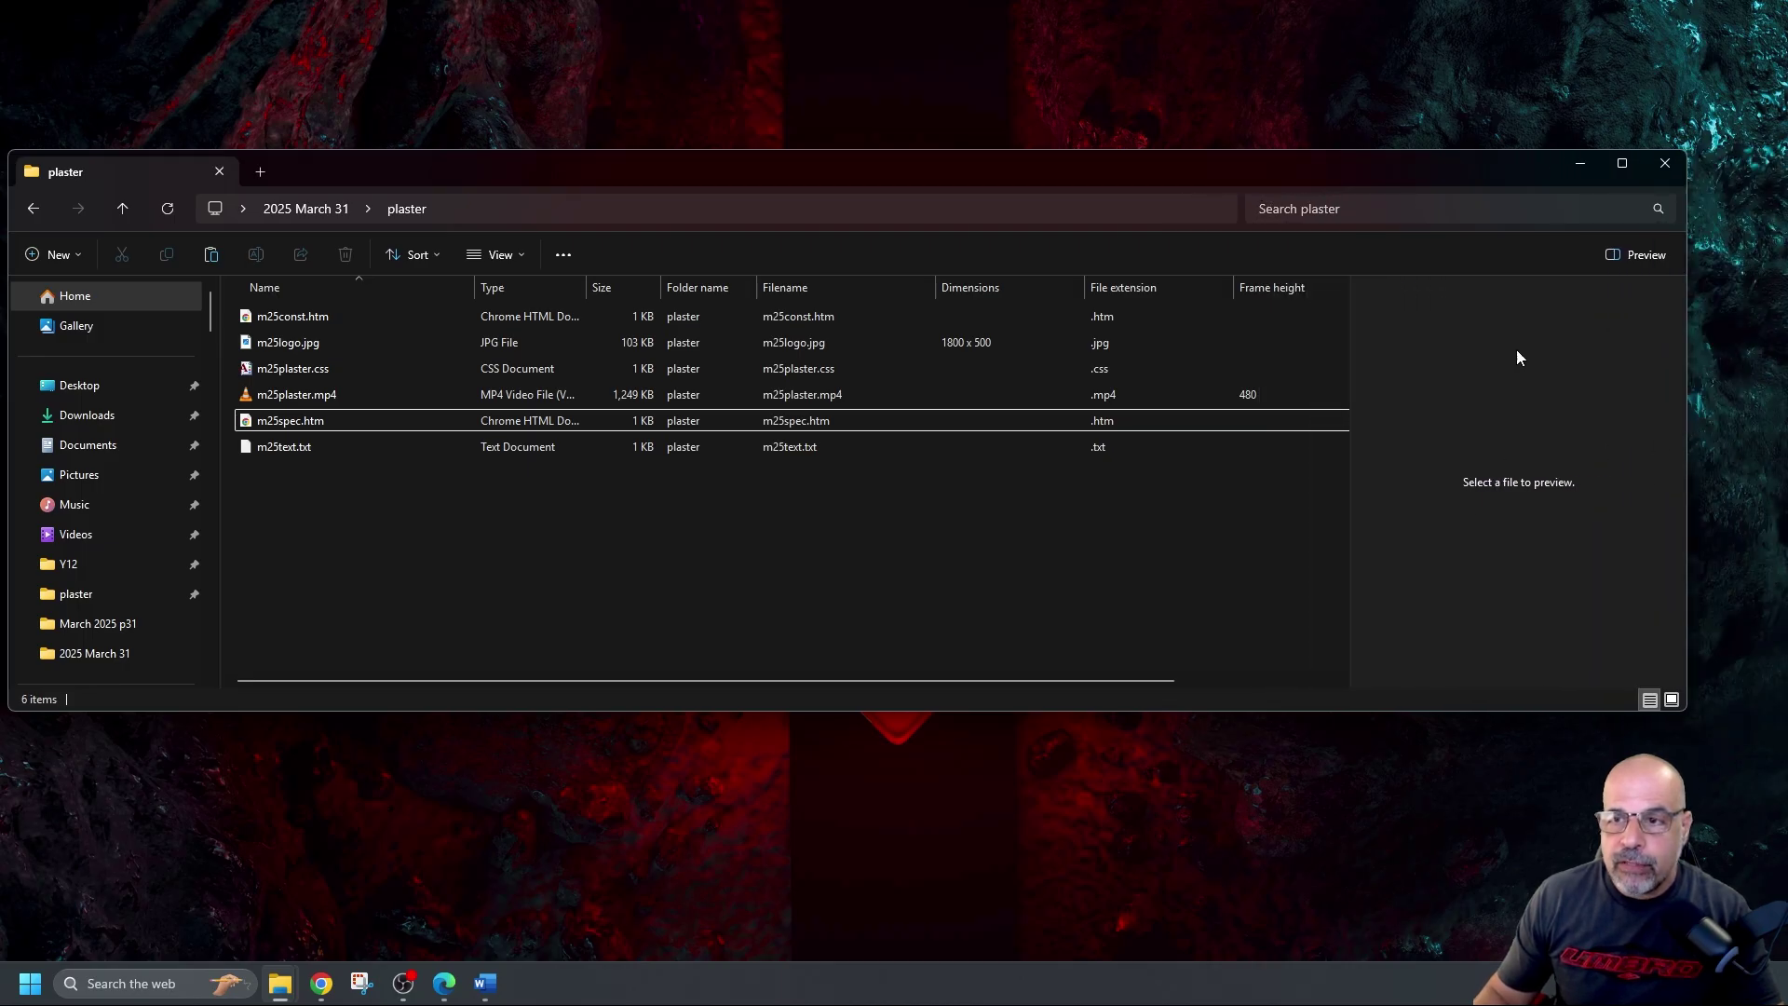
click(1608, 259)
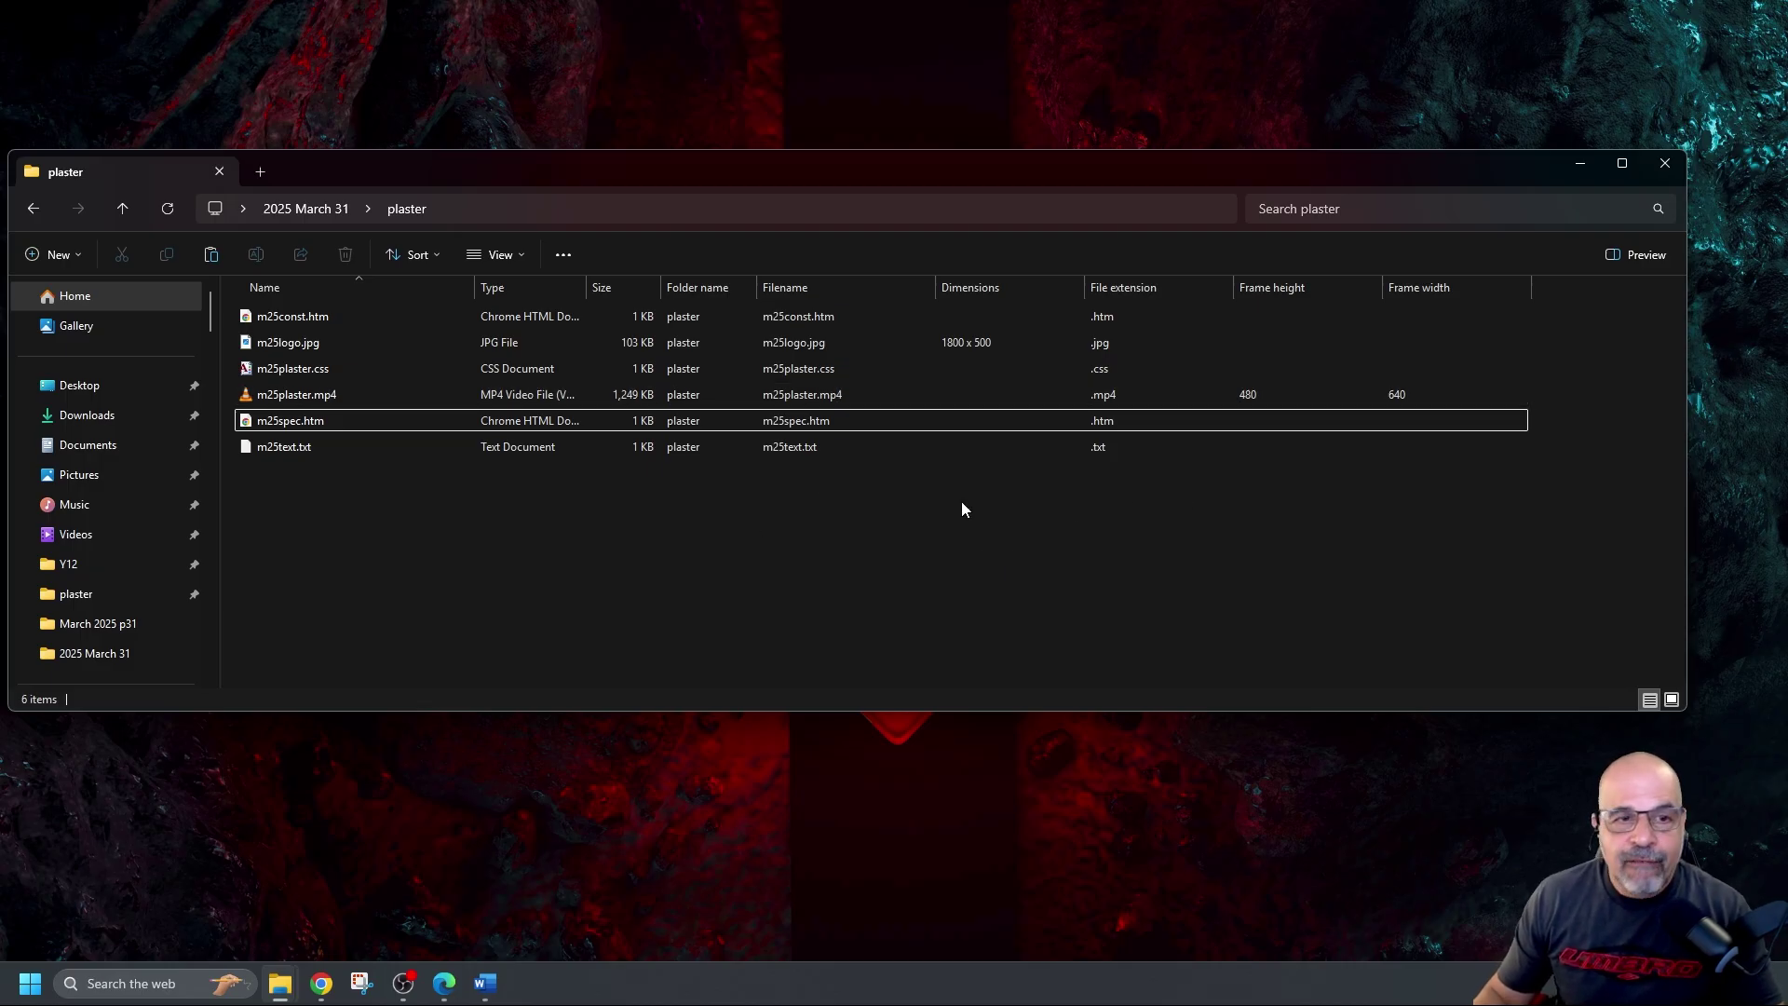
Narrow the Filename, Dimensions, File extension, Frame height, Frame width and Name columns, and widen Type
drag(936, 292, 866, 292)
drag(1016, 290, 960, 305)
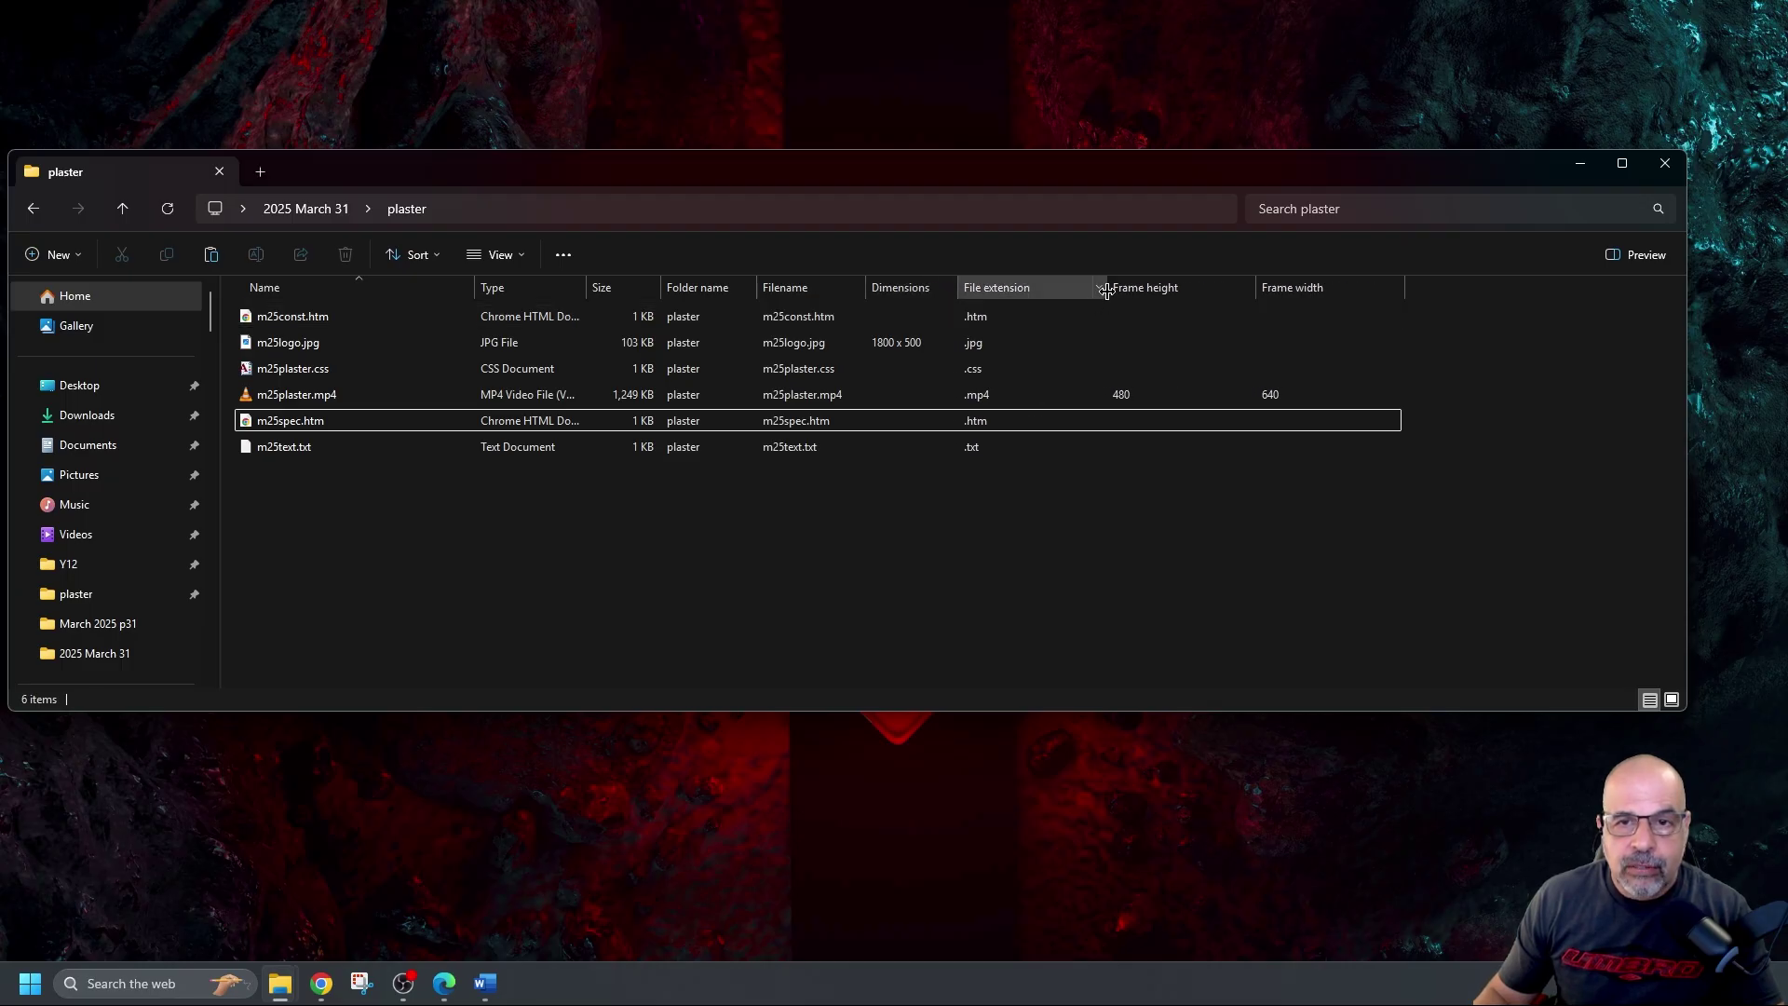
drag(1106, 292, 1057, 292)
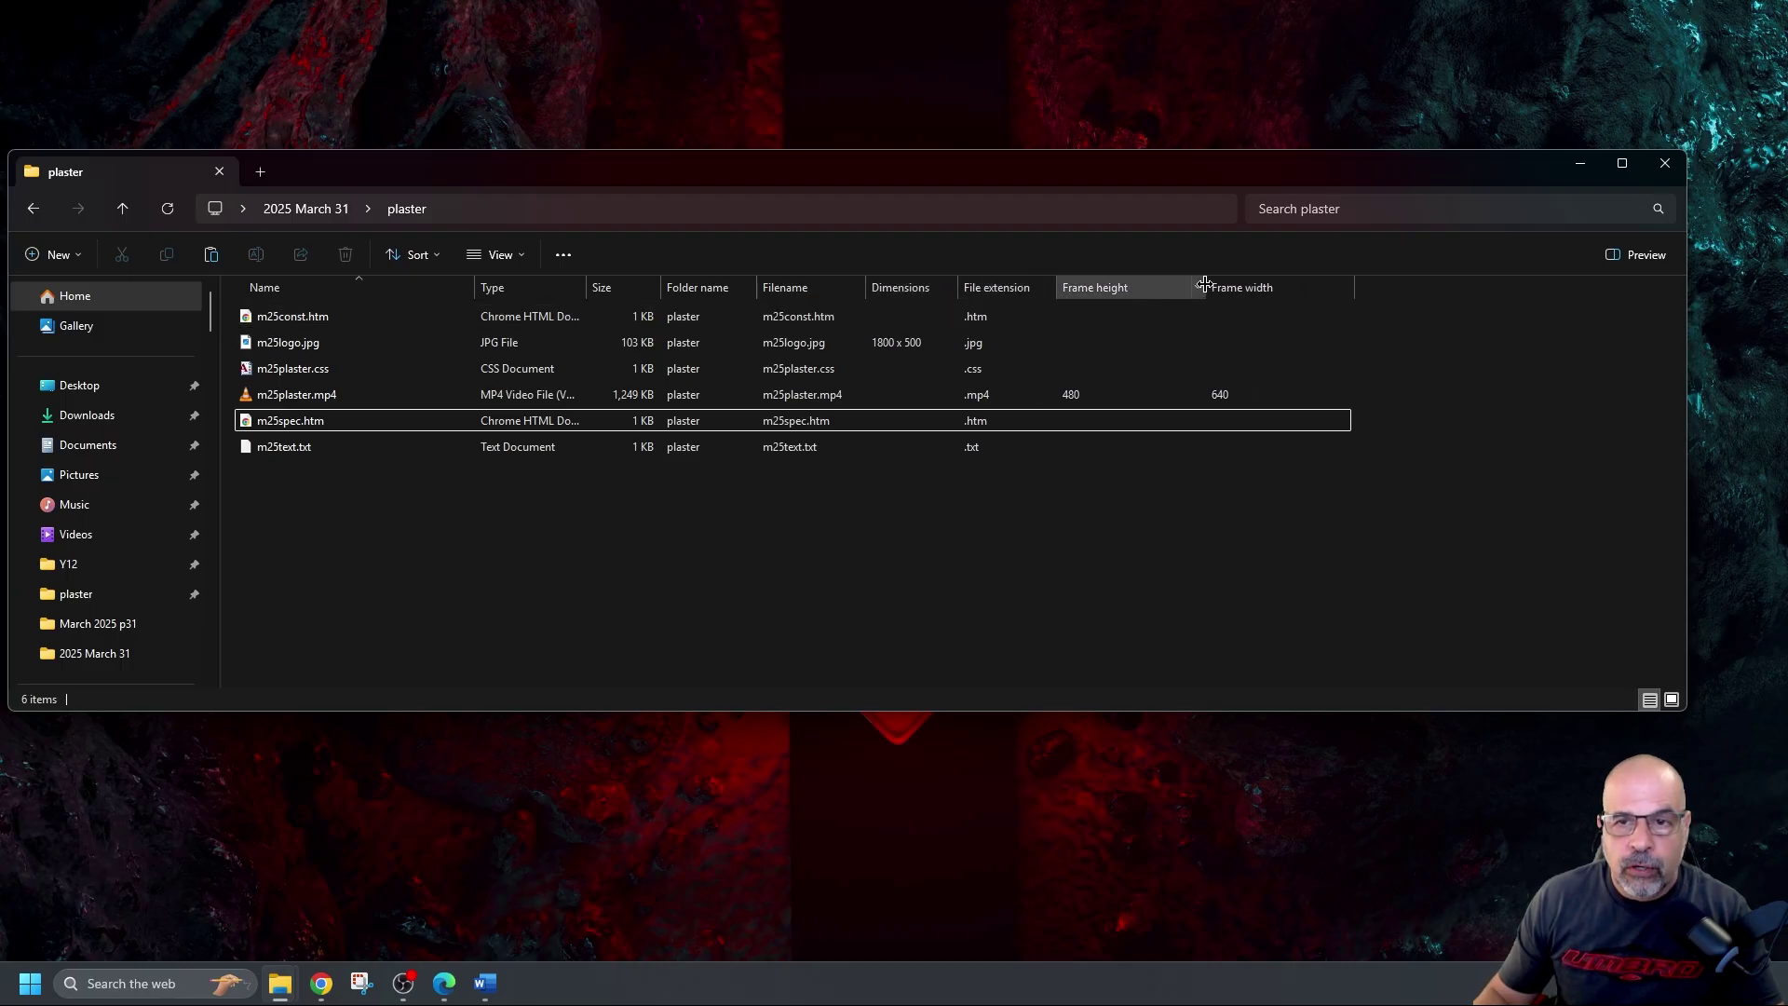
drag(1204, 284, 1152, 289)
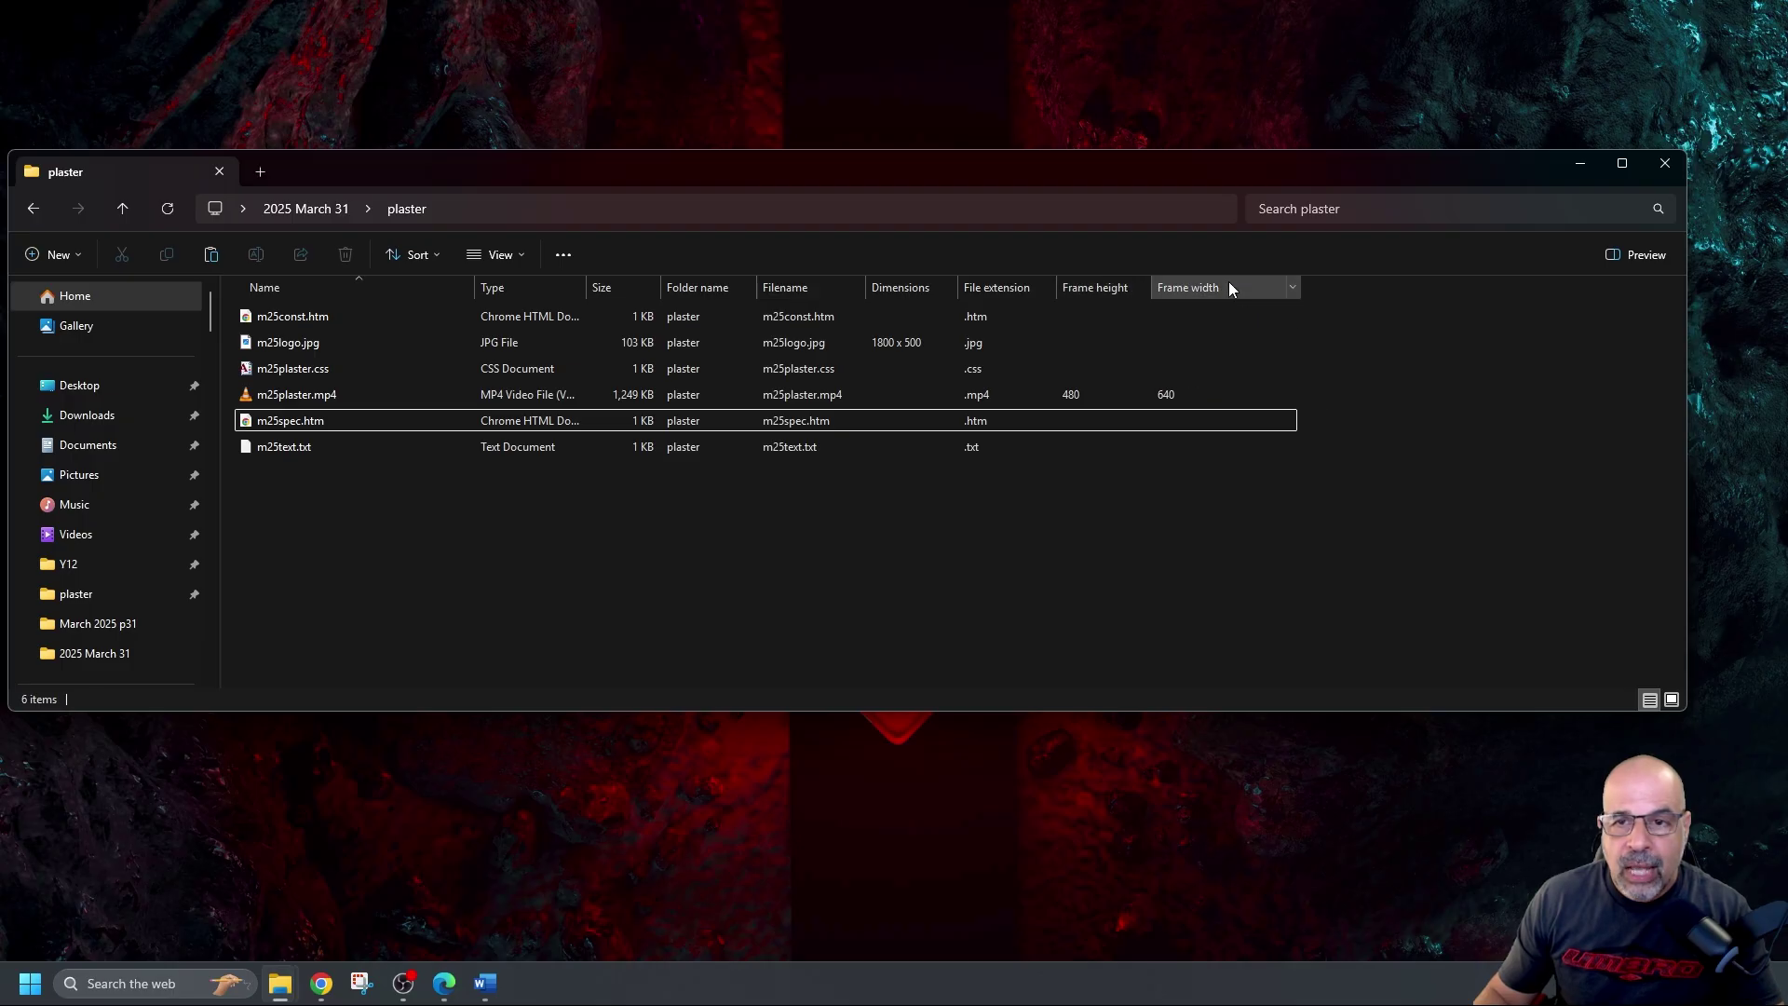
drag(1302, 288, 1249, 289)
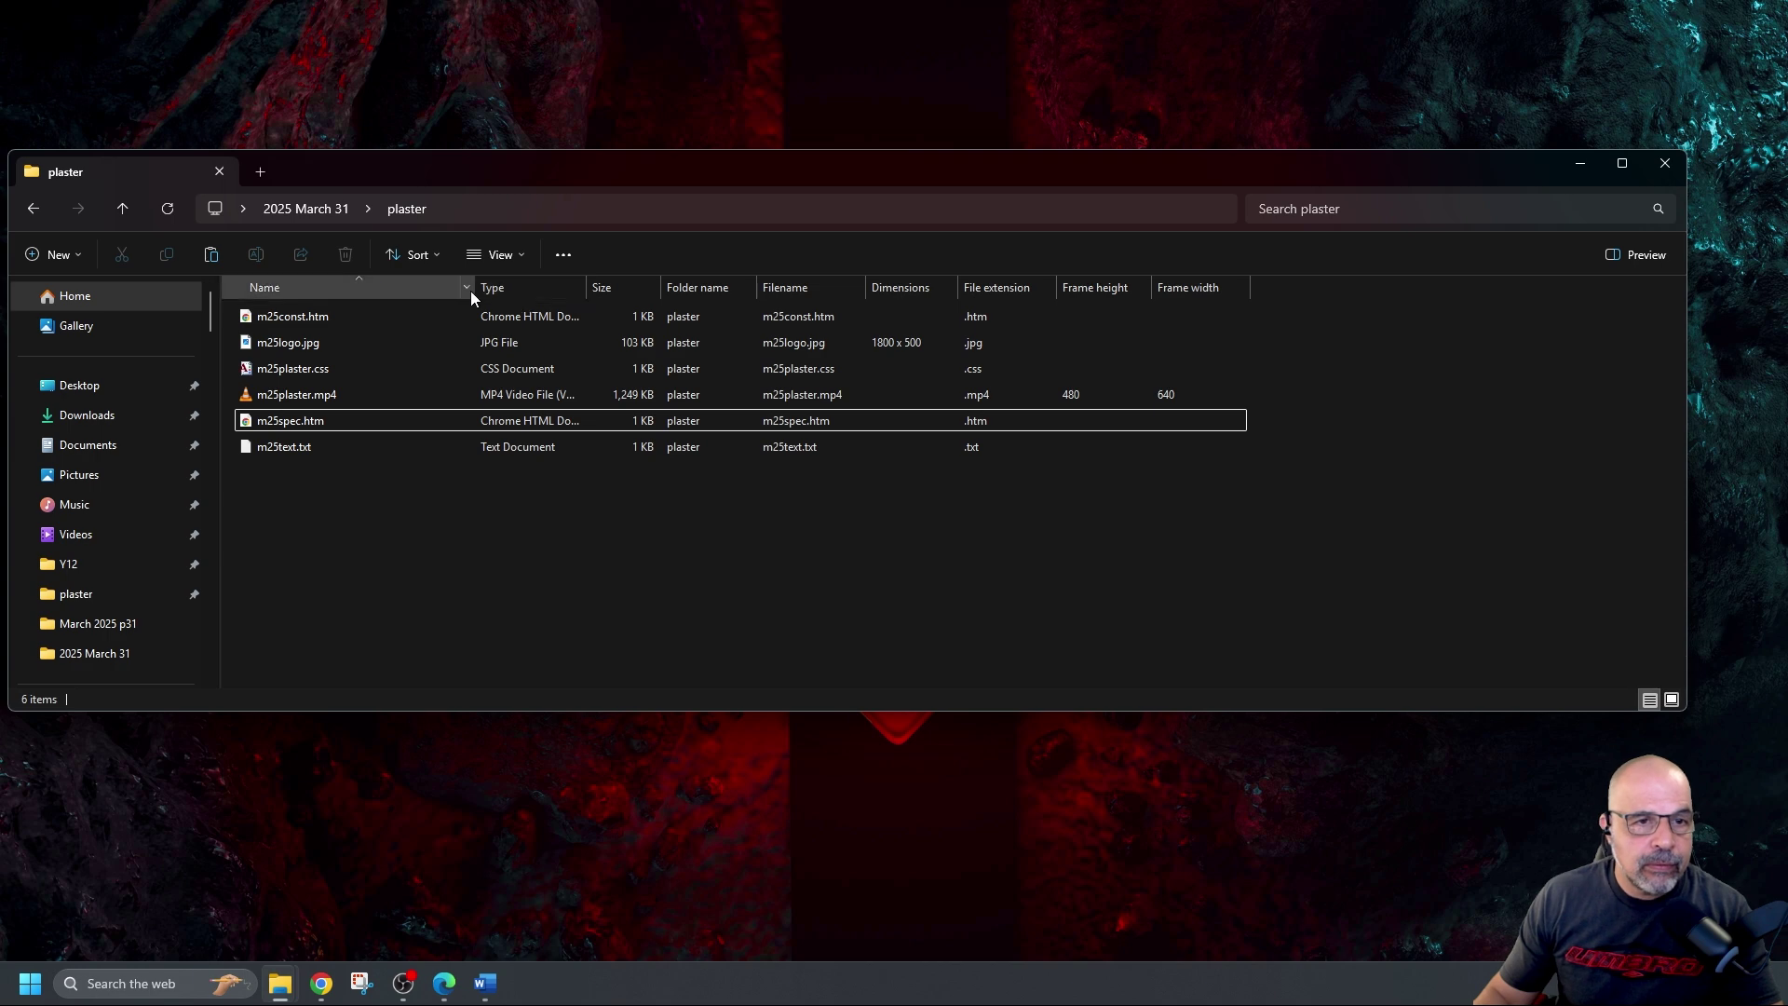
drag(472, 289, 377, 304)
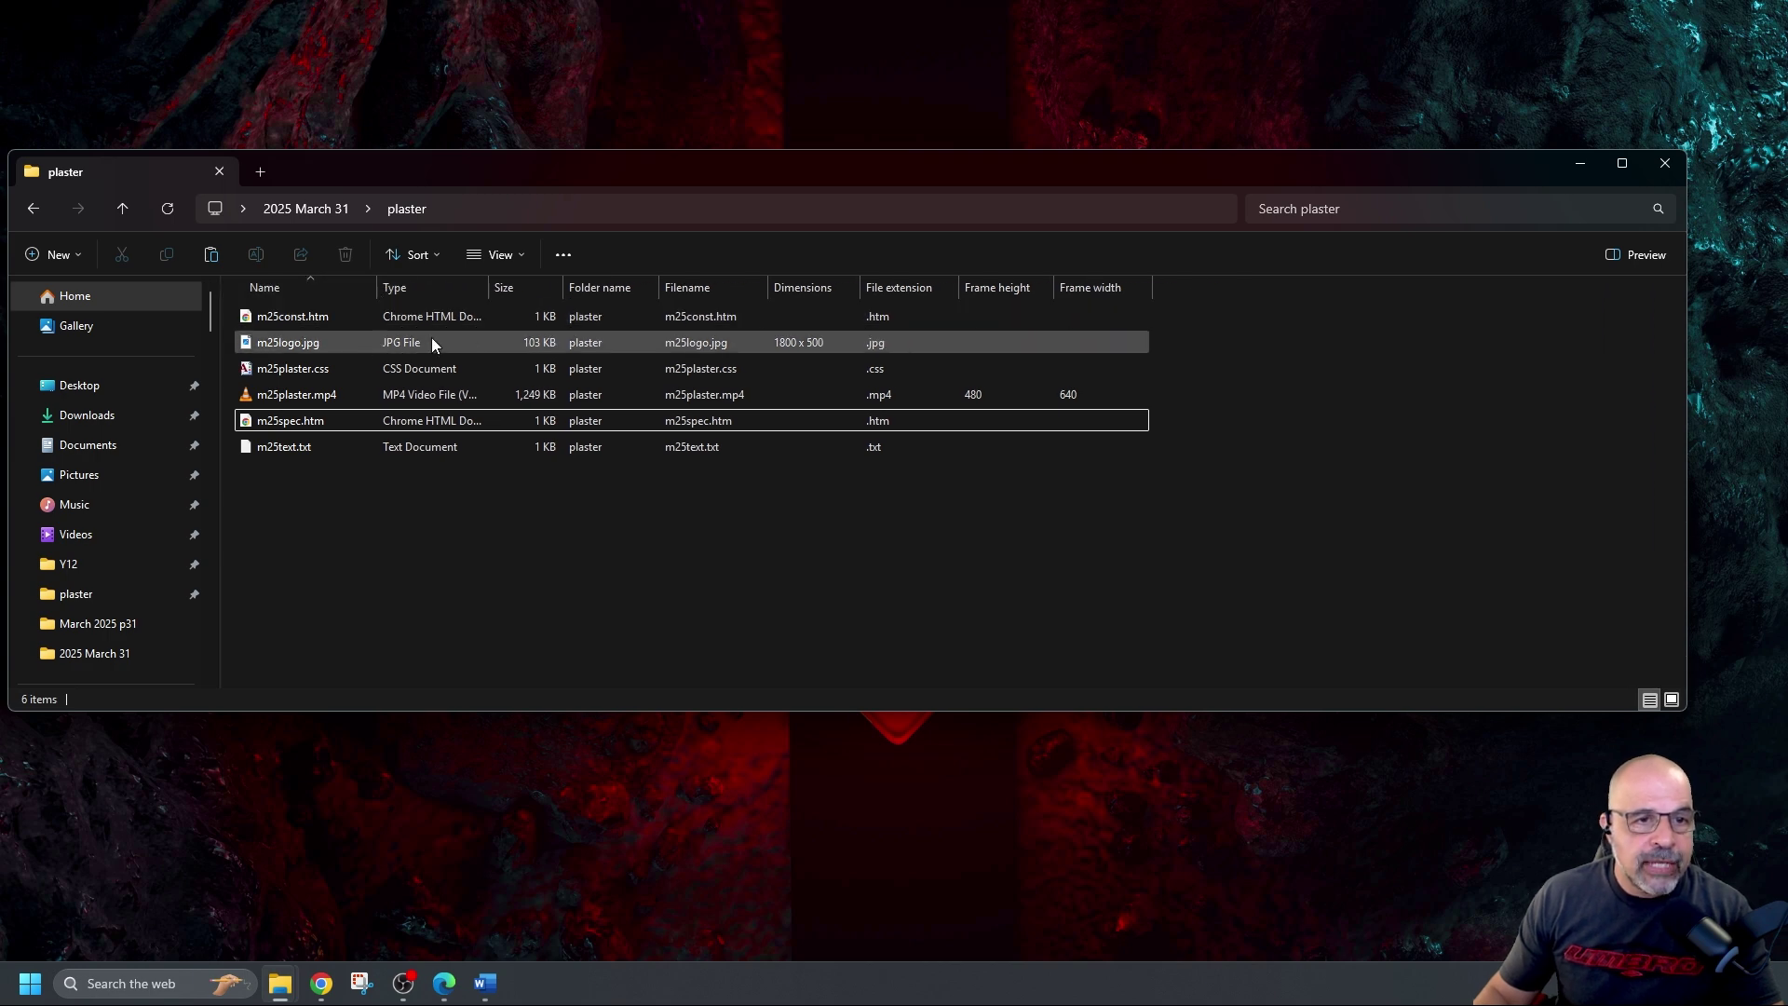
drag(491, 289, 535, 291)
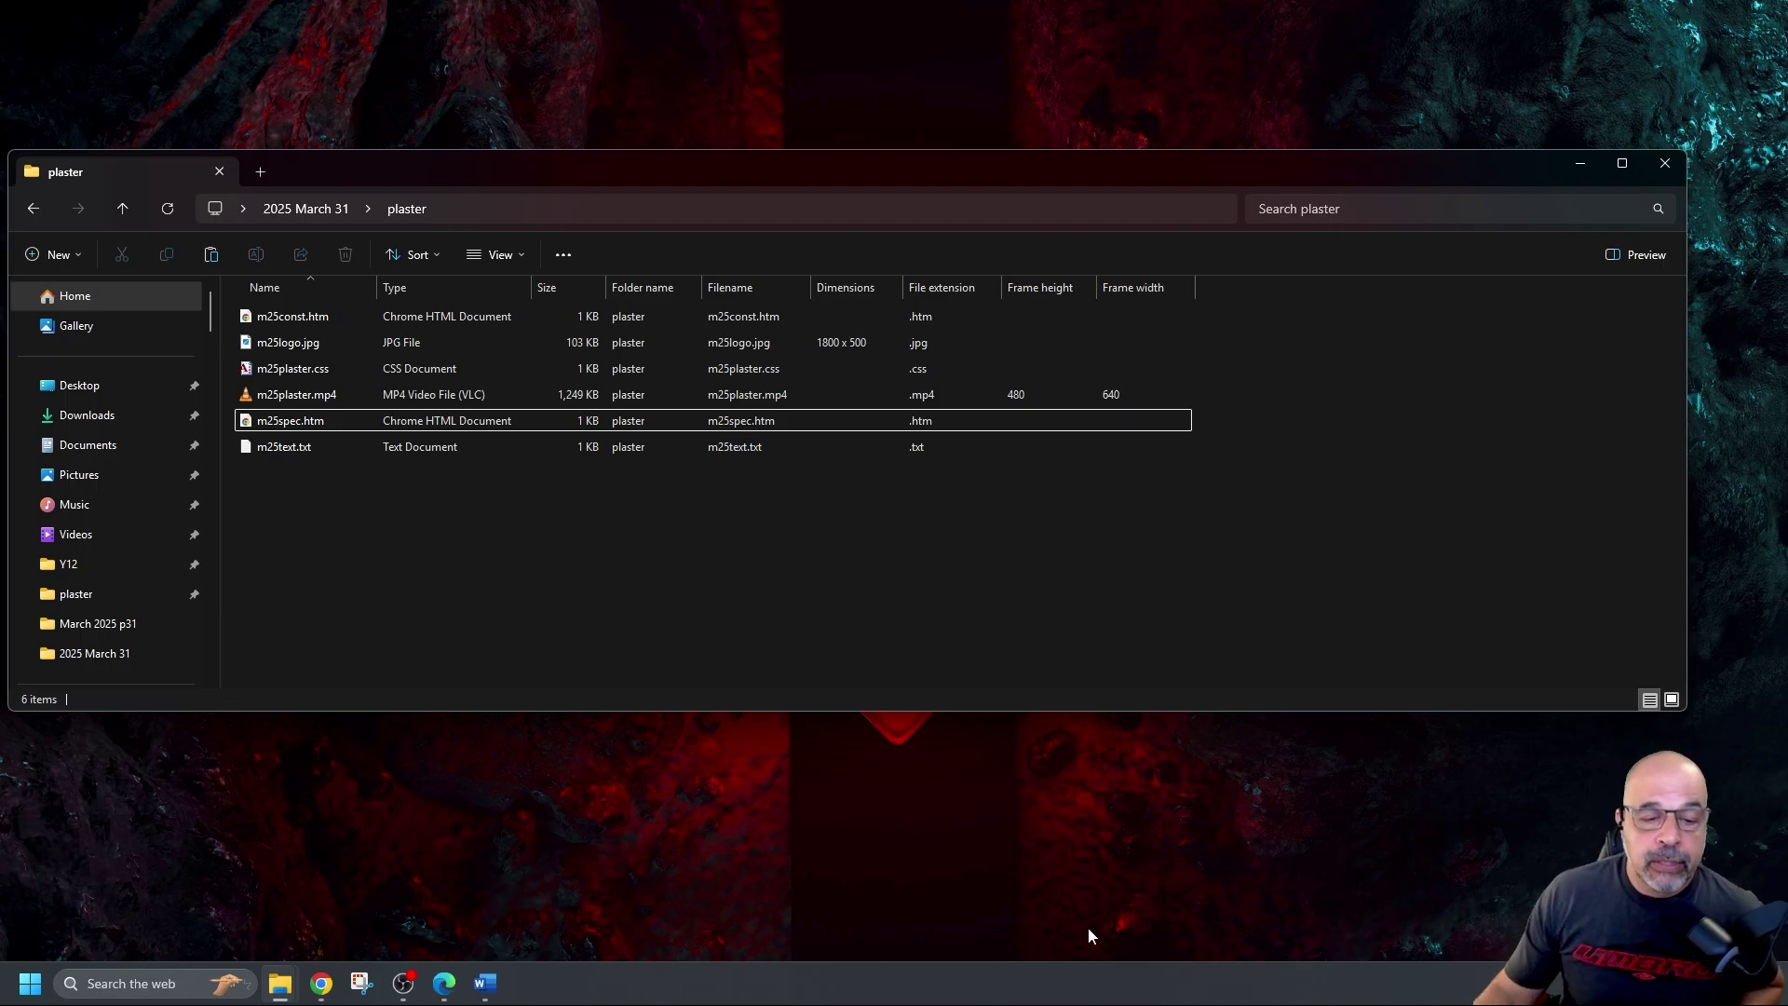
click(361, 983)
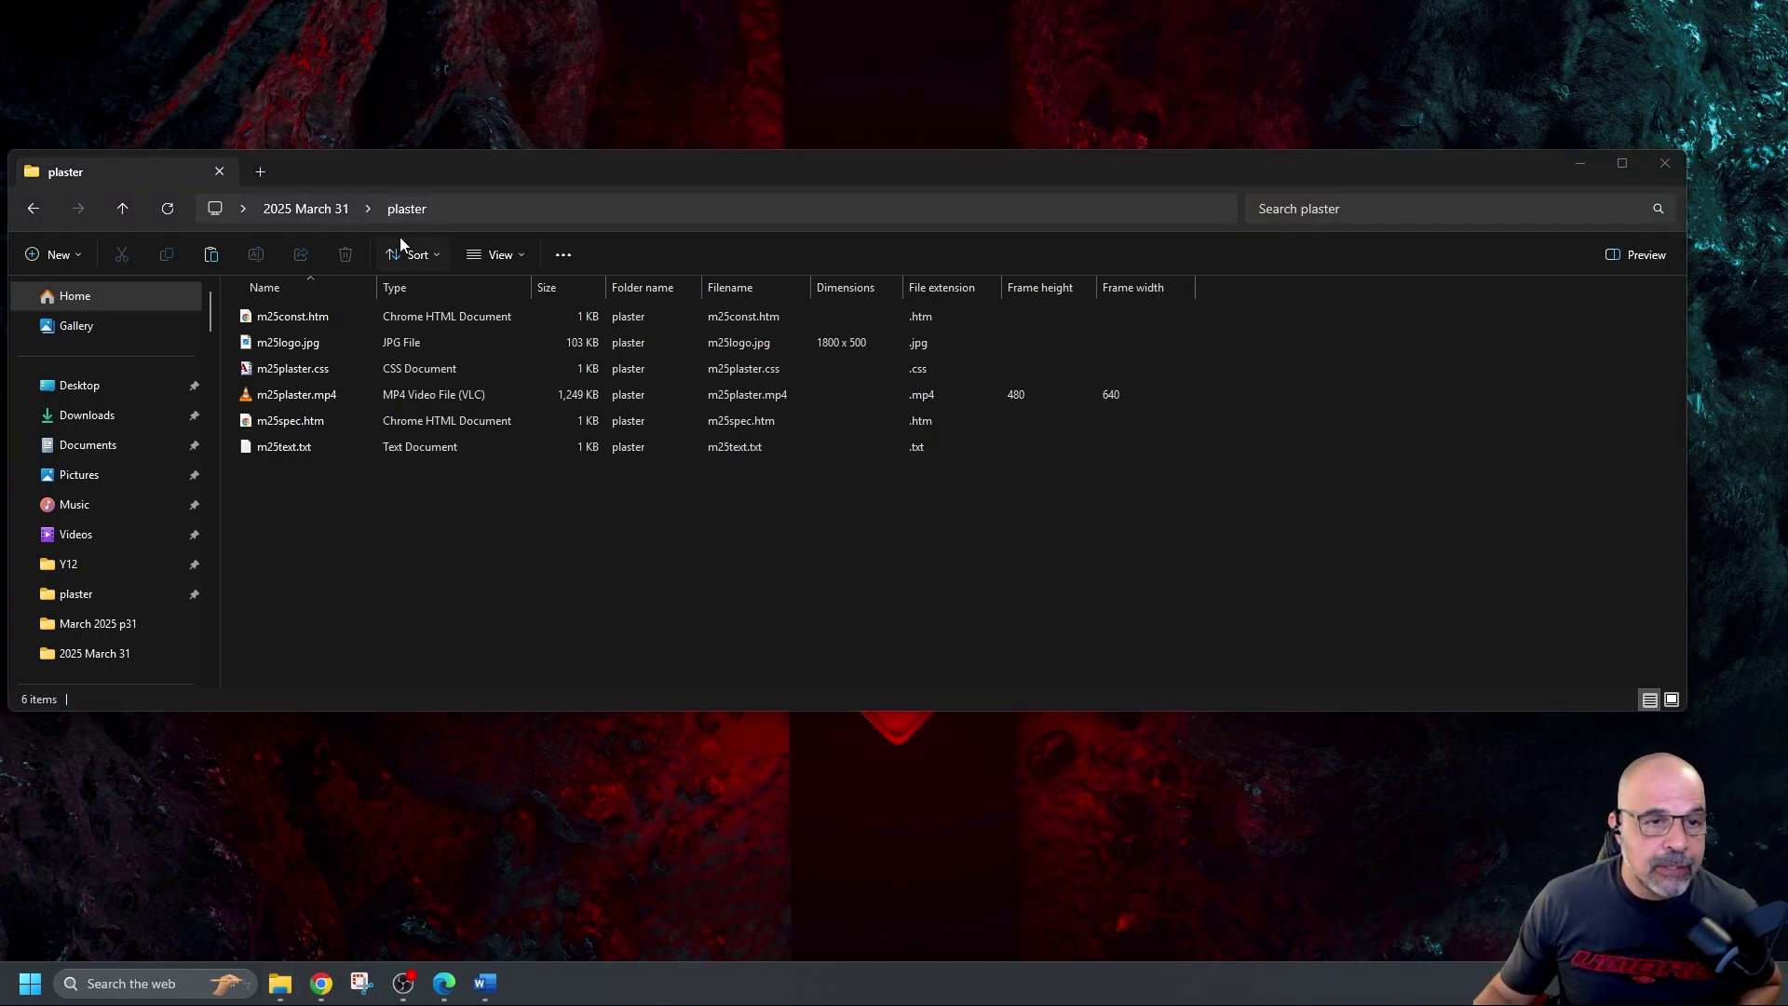
Capture the plaster folder window, including its path and file list, as a screenshot
click(527, 319)
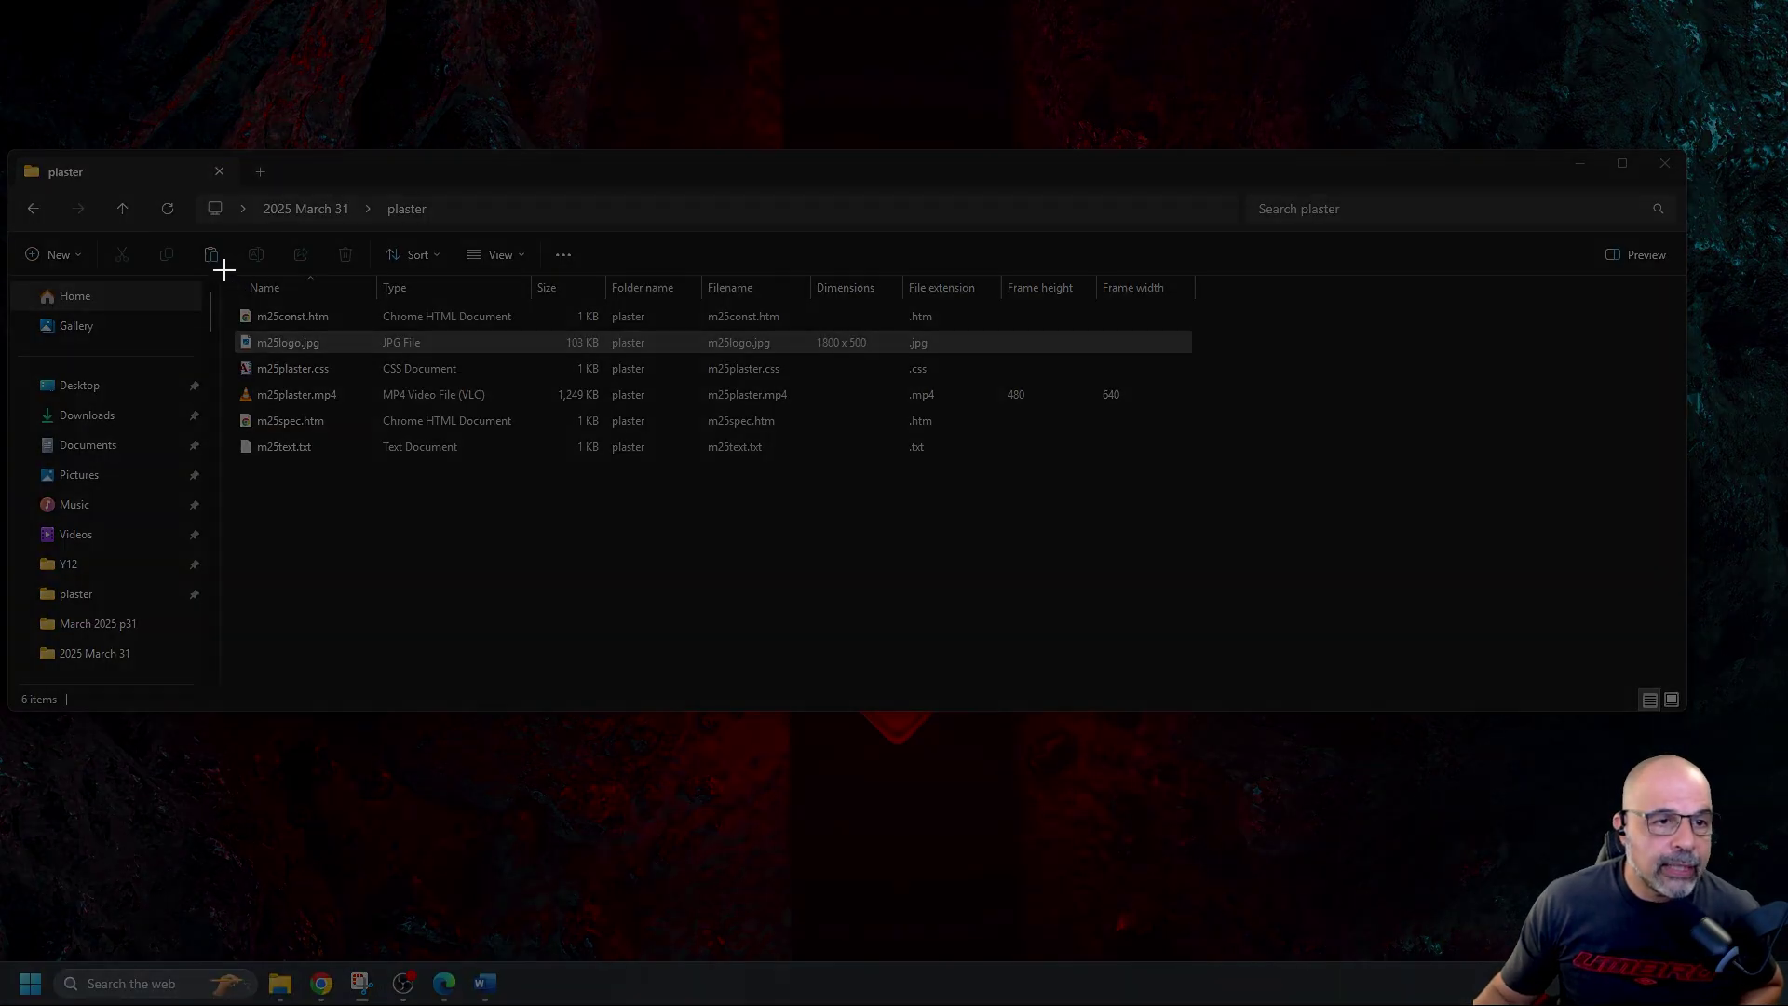
drag(224, 273, 1213, 475)
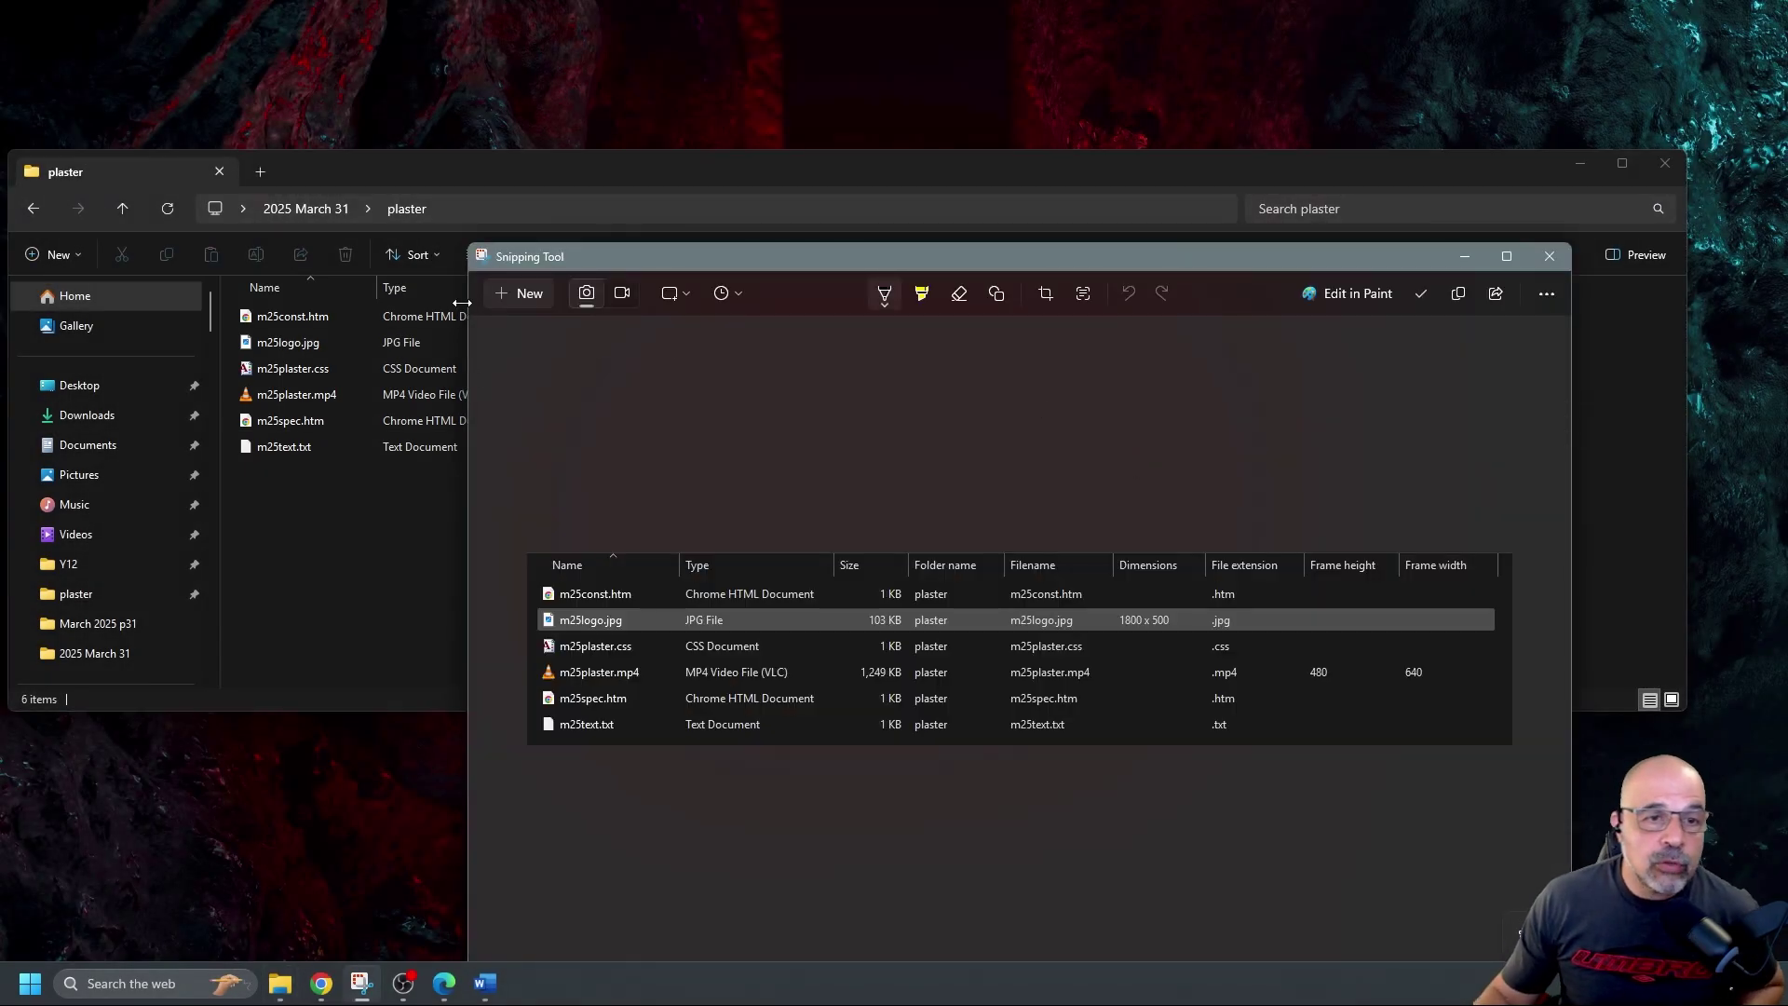
click(517, 304)
drag(209, 150, 1283, 517)
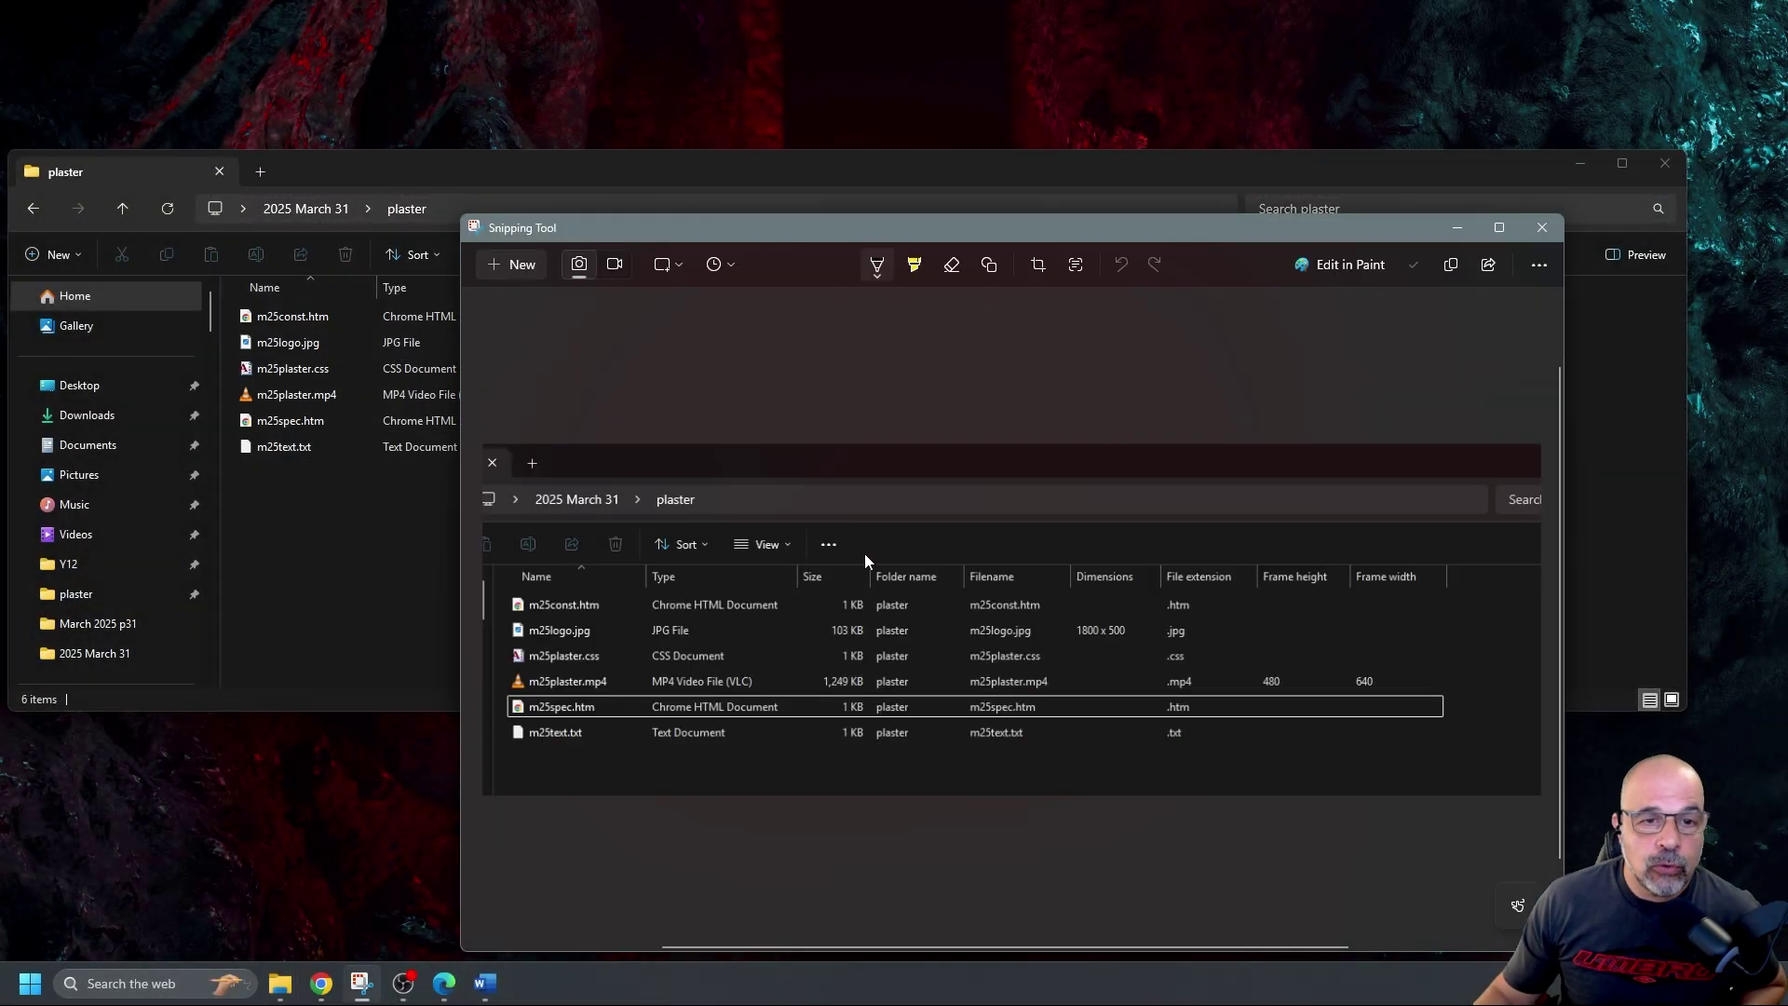
Try a yellow pen mark on the screenshot, then undo it to keep it clean
drag(671, 494, 670, 527)
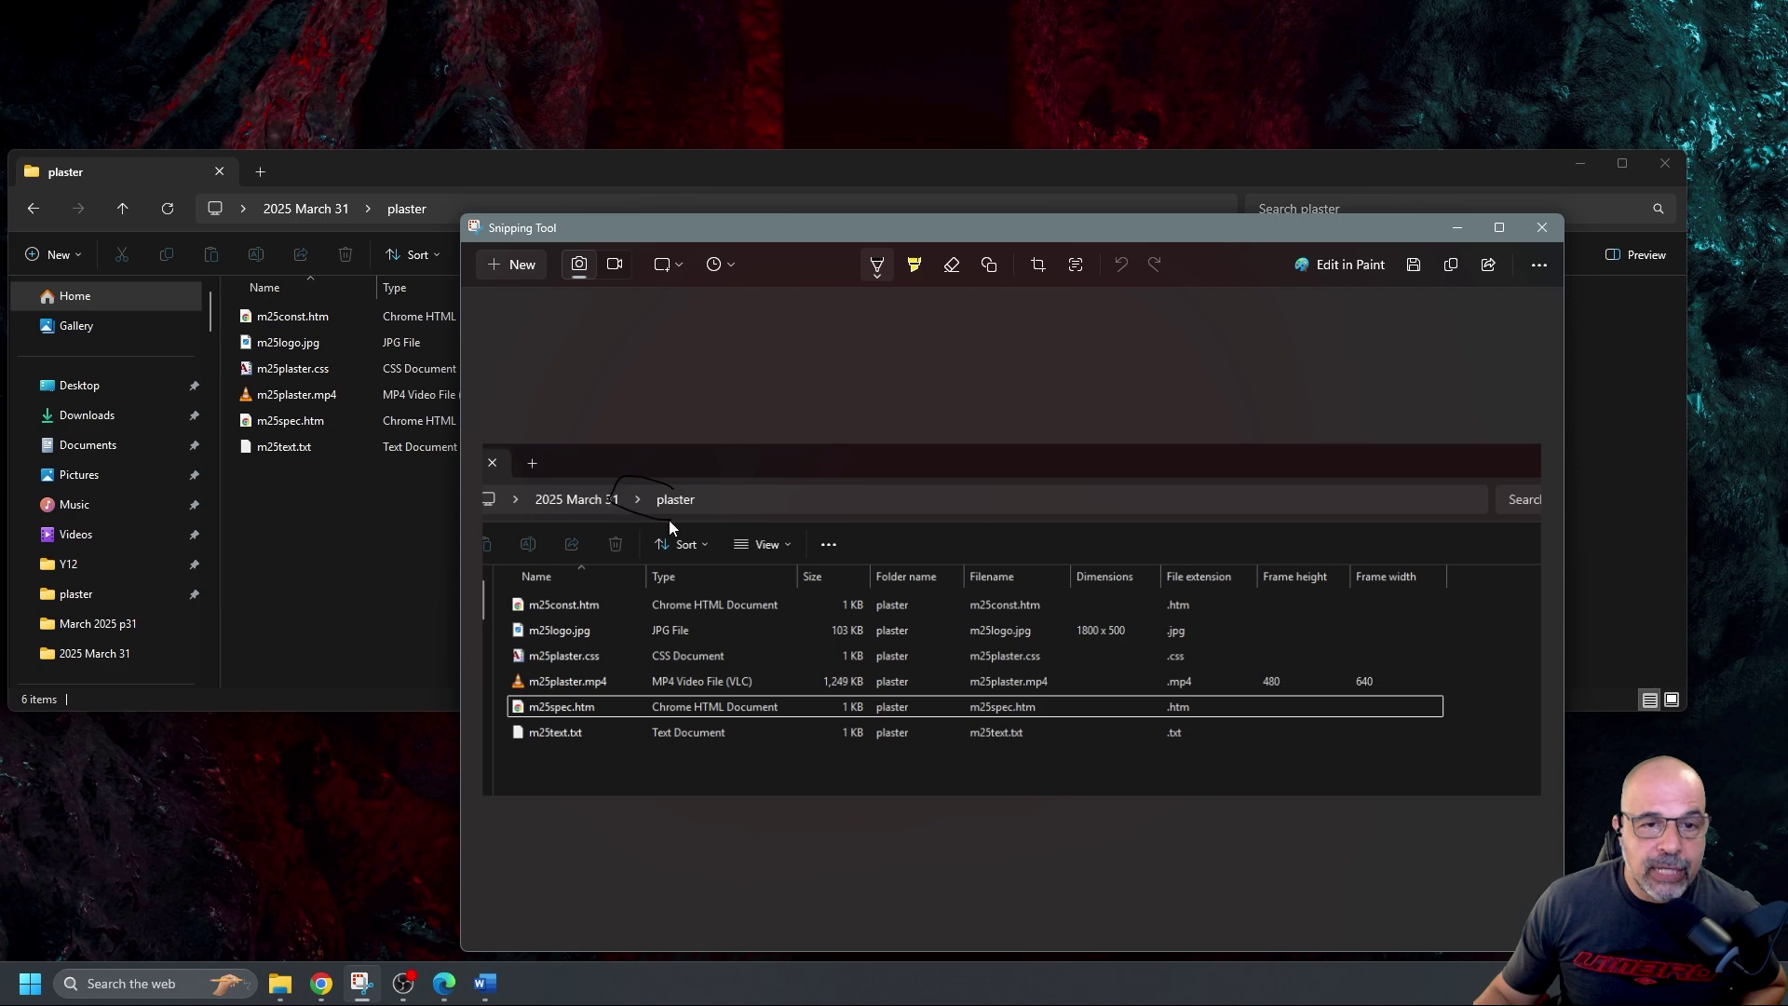
click(878, 274)
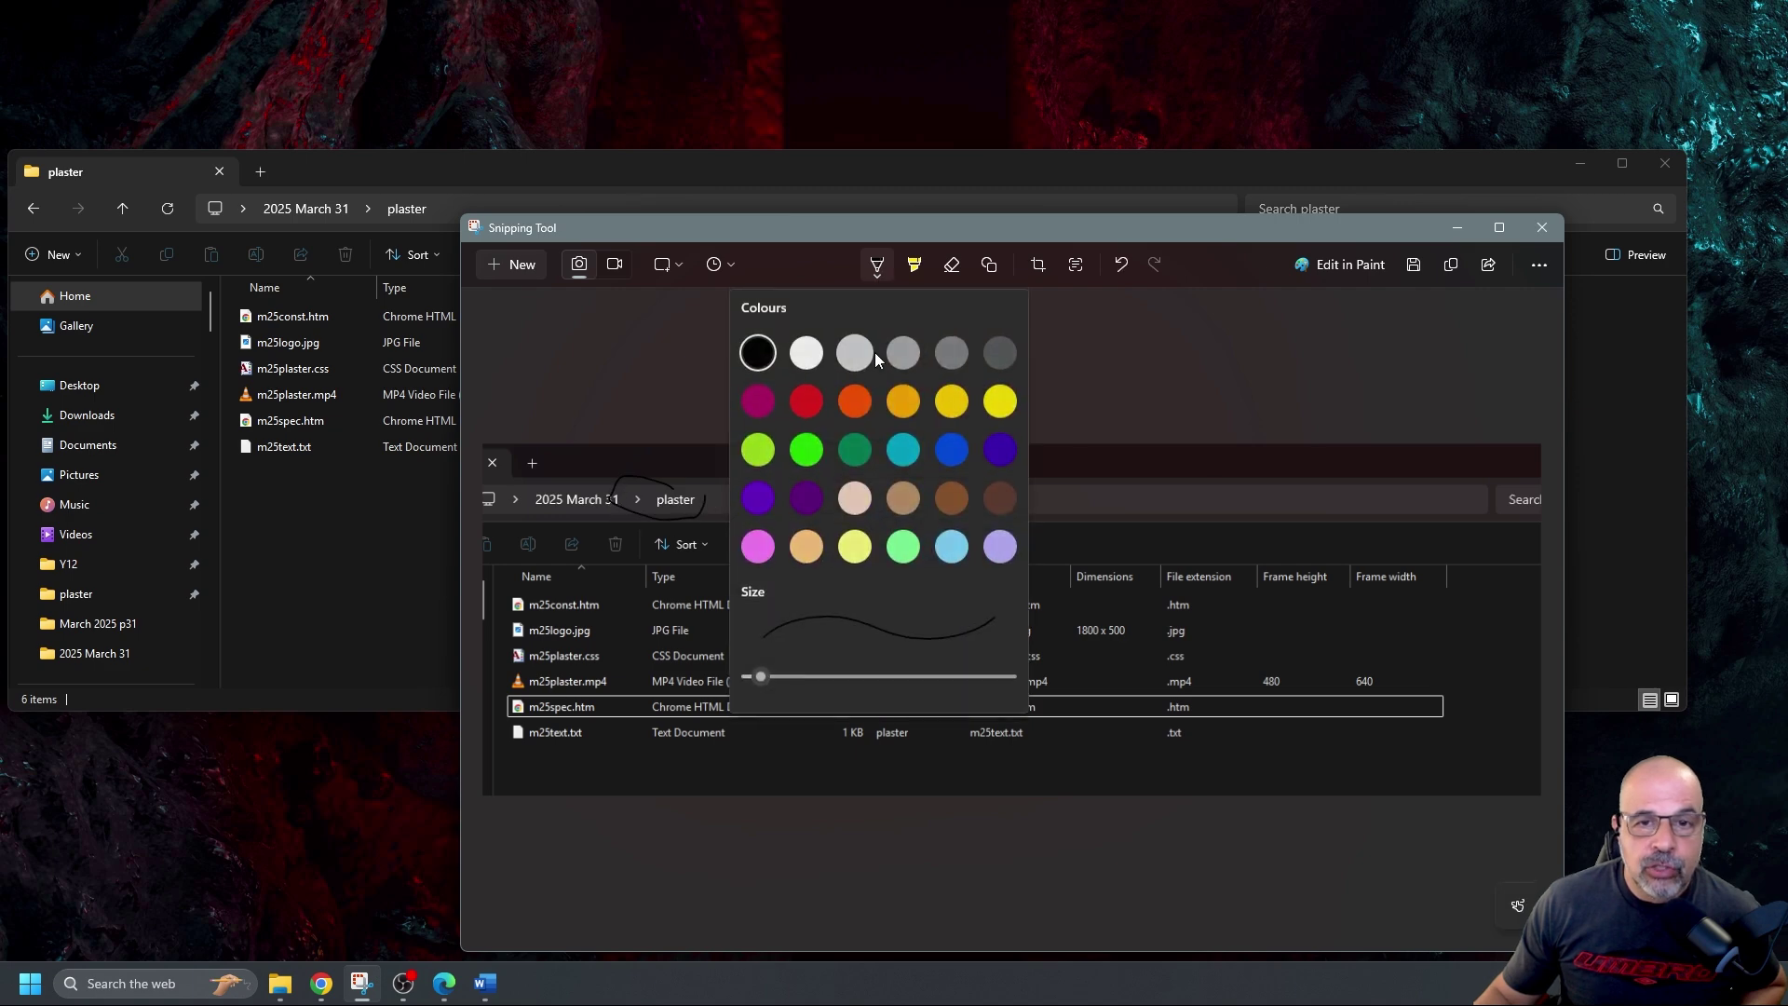
click(941, 399)
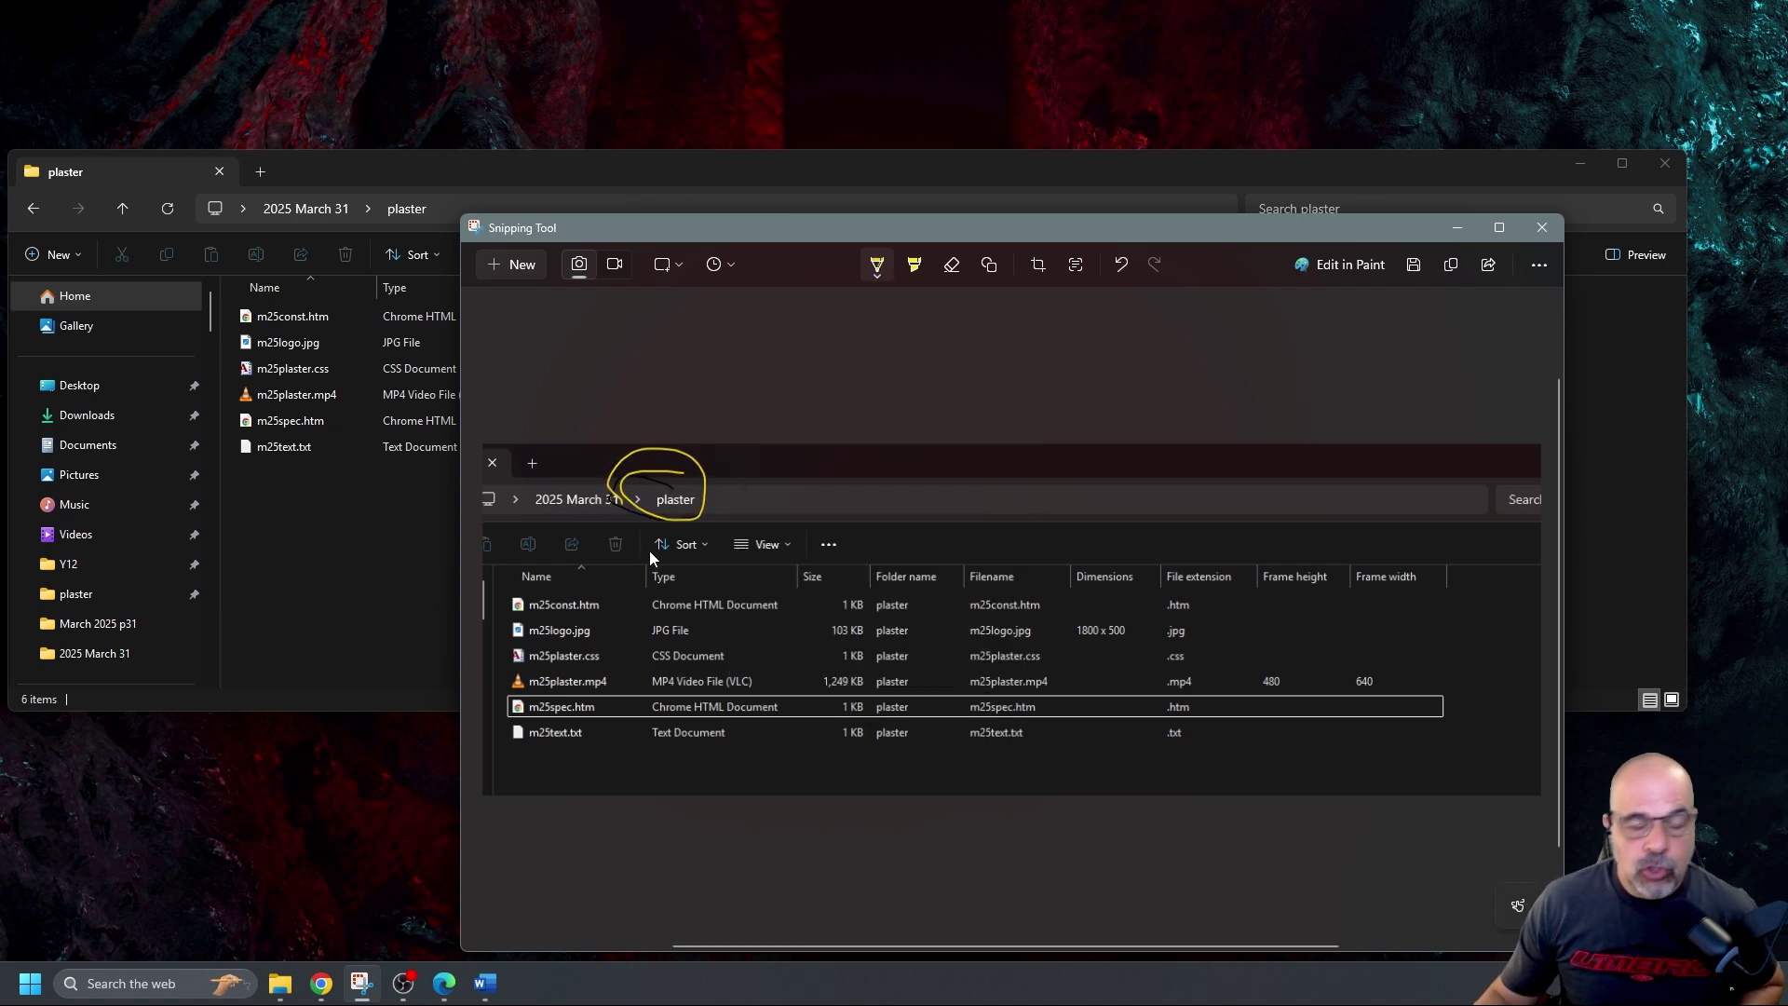
key(ctrl+z)
key(ctrl+z)
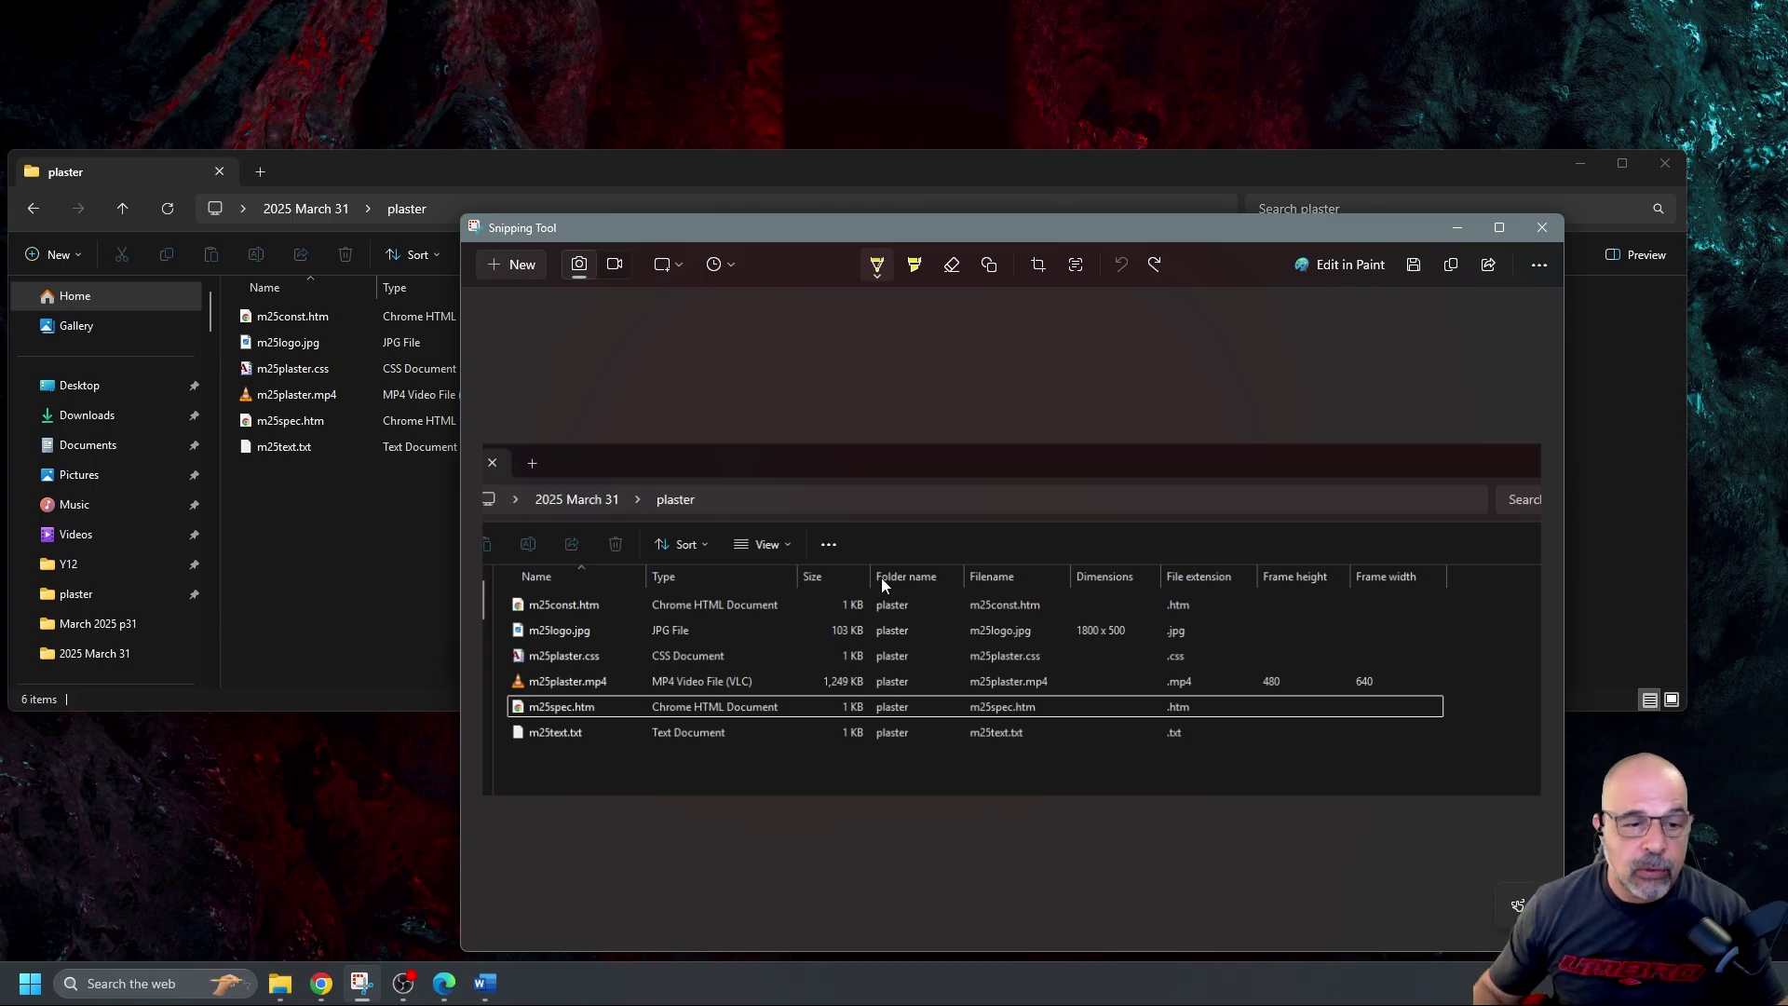
click(485, 983)
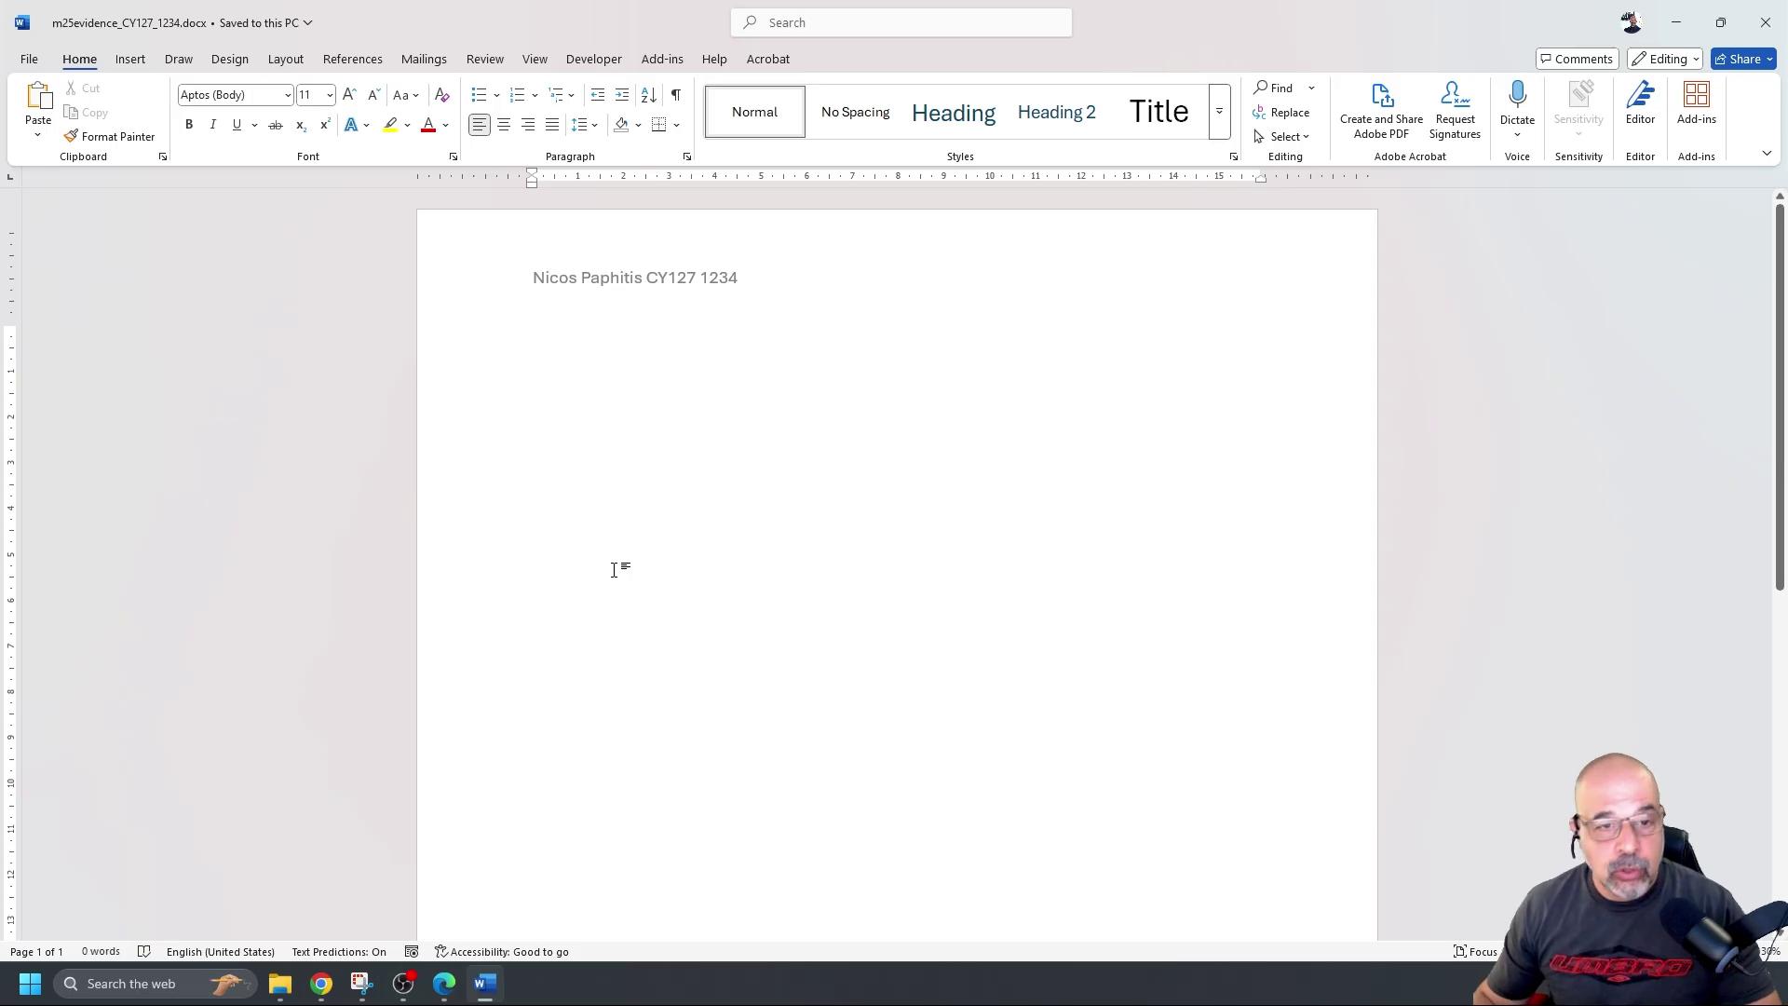
Paste the screenshot with Square wrapping, move it to the left margin and enlarge it to nearly page width
key(ctrl+v)
click(791, 486)
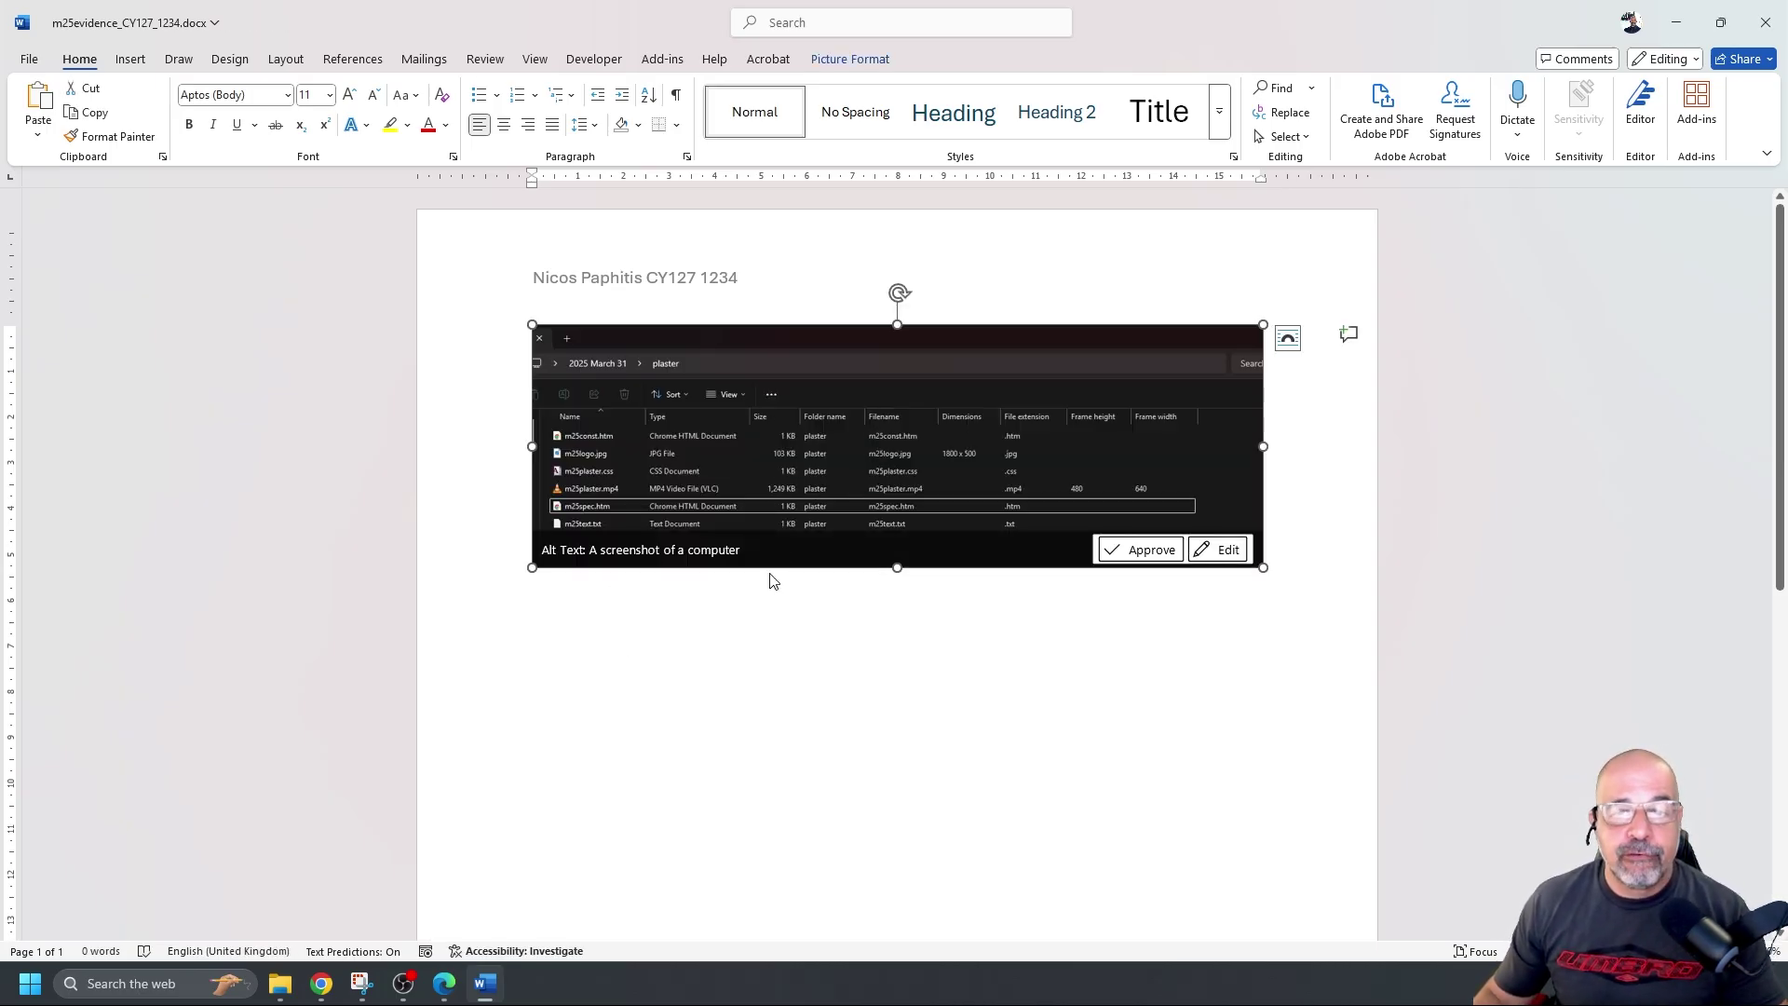
click(1288, 337)
click(1382, 483)
drag(1126, 487, 1043, 477)
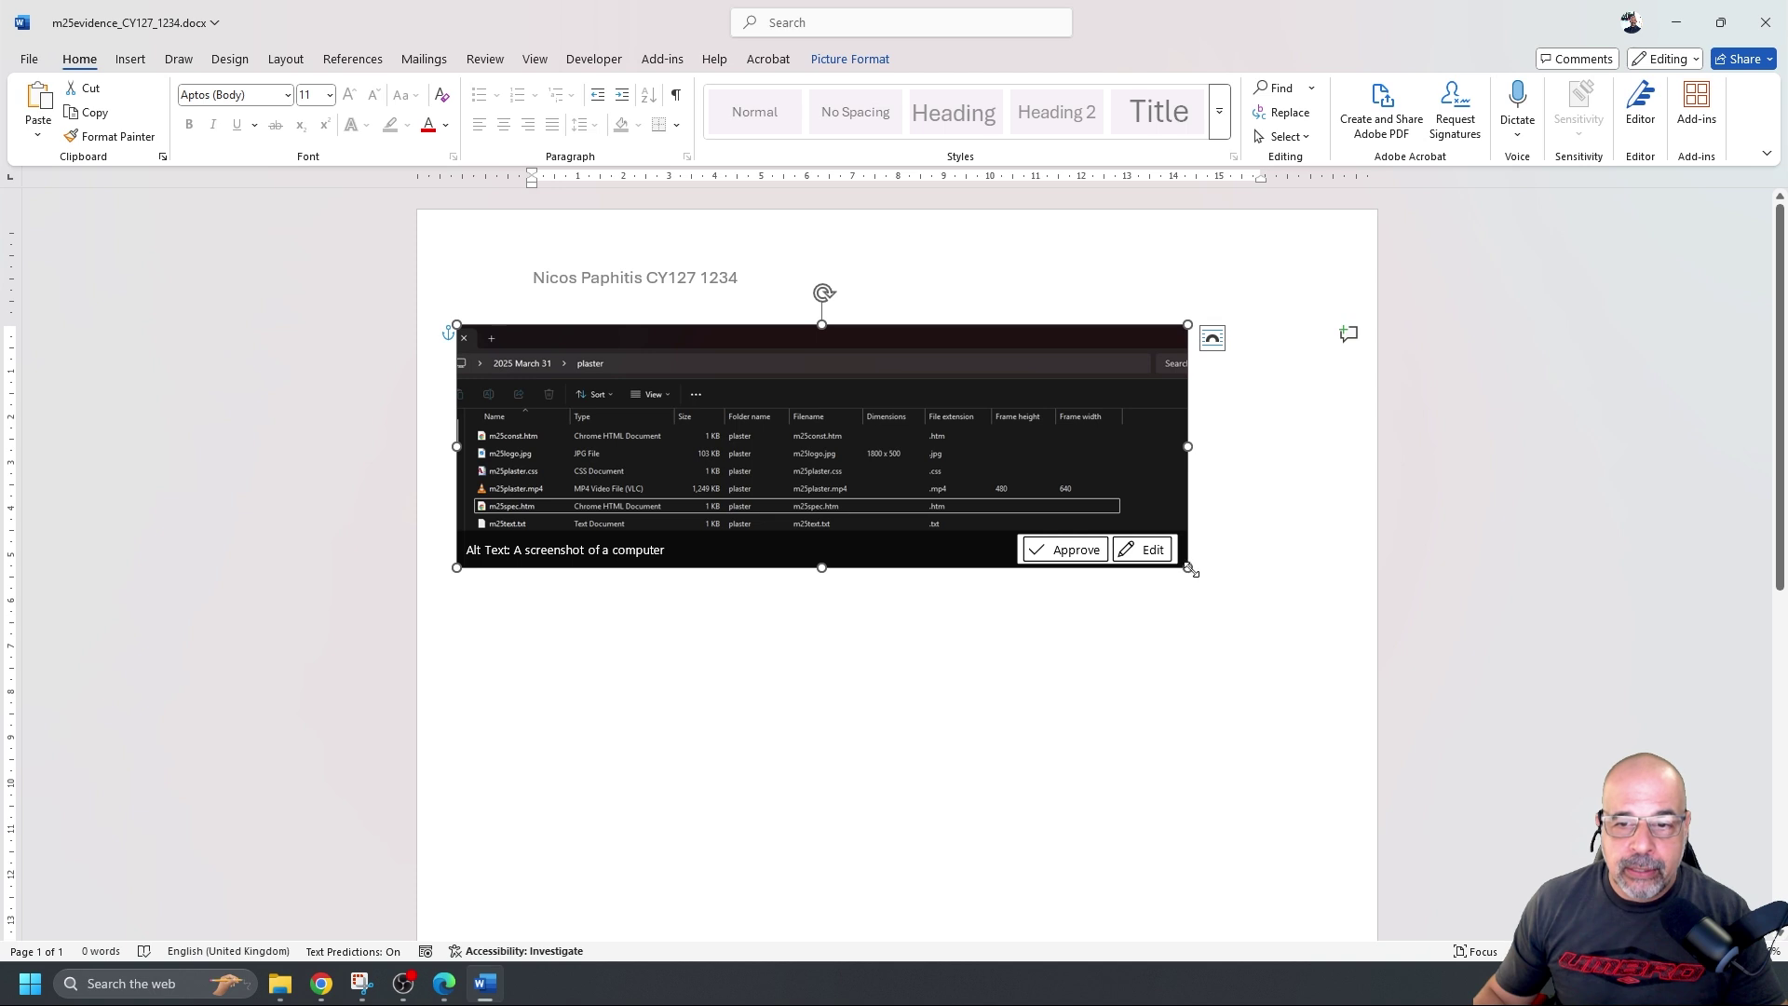
drag(1191, 569, 1212, 615)
click(1157, 895)
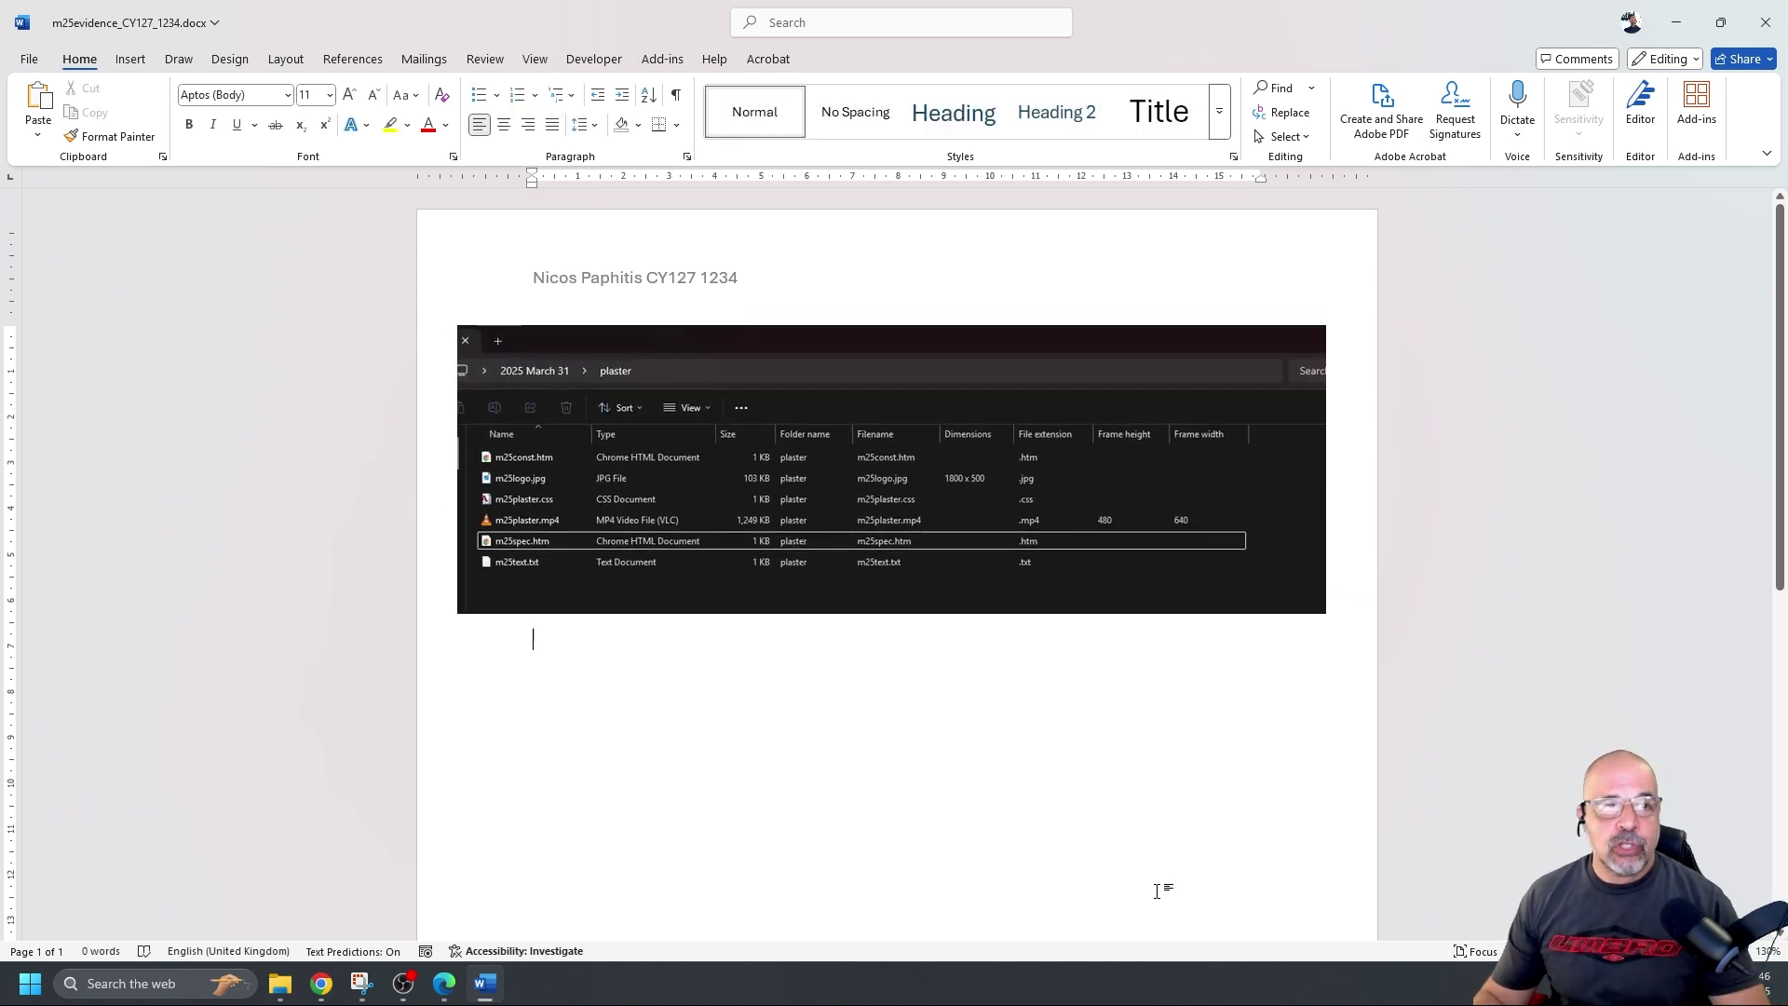
click(29, 59)
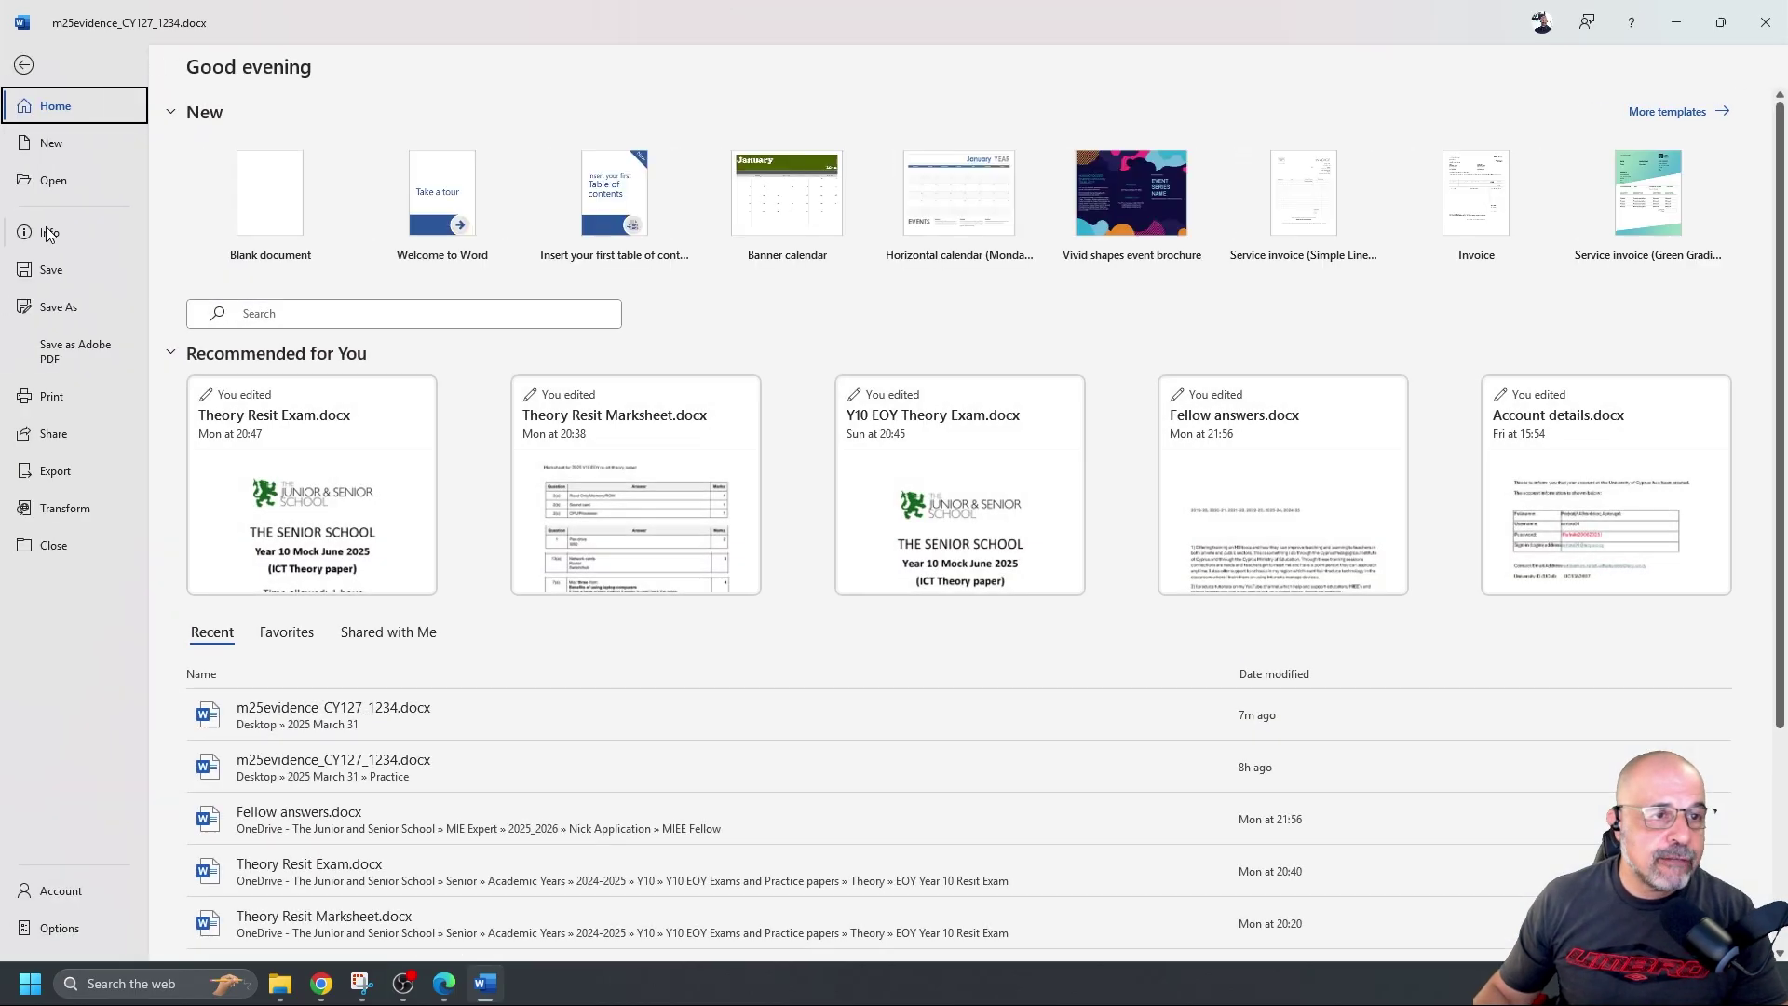
Save the evidence document from the File backstage
click(60, 280)
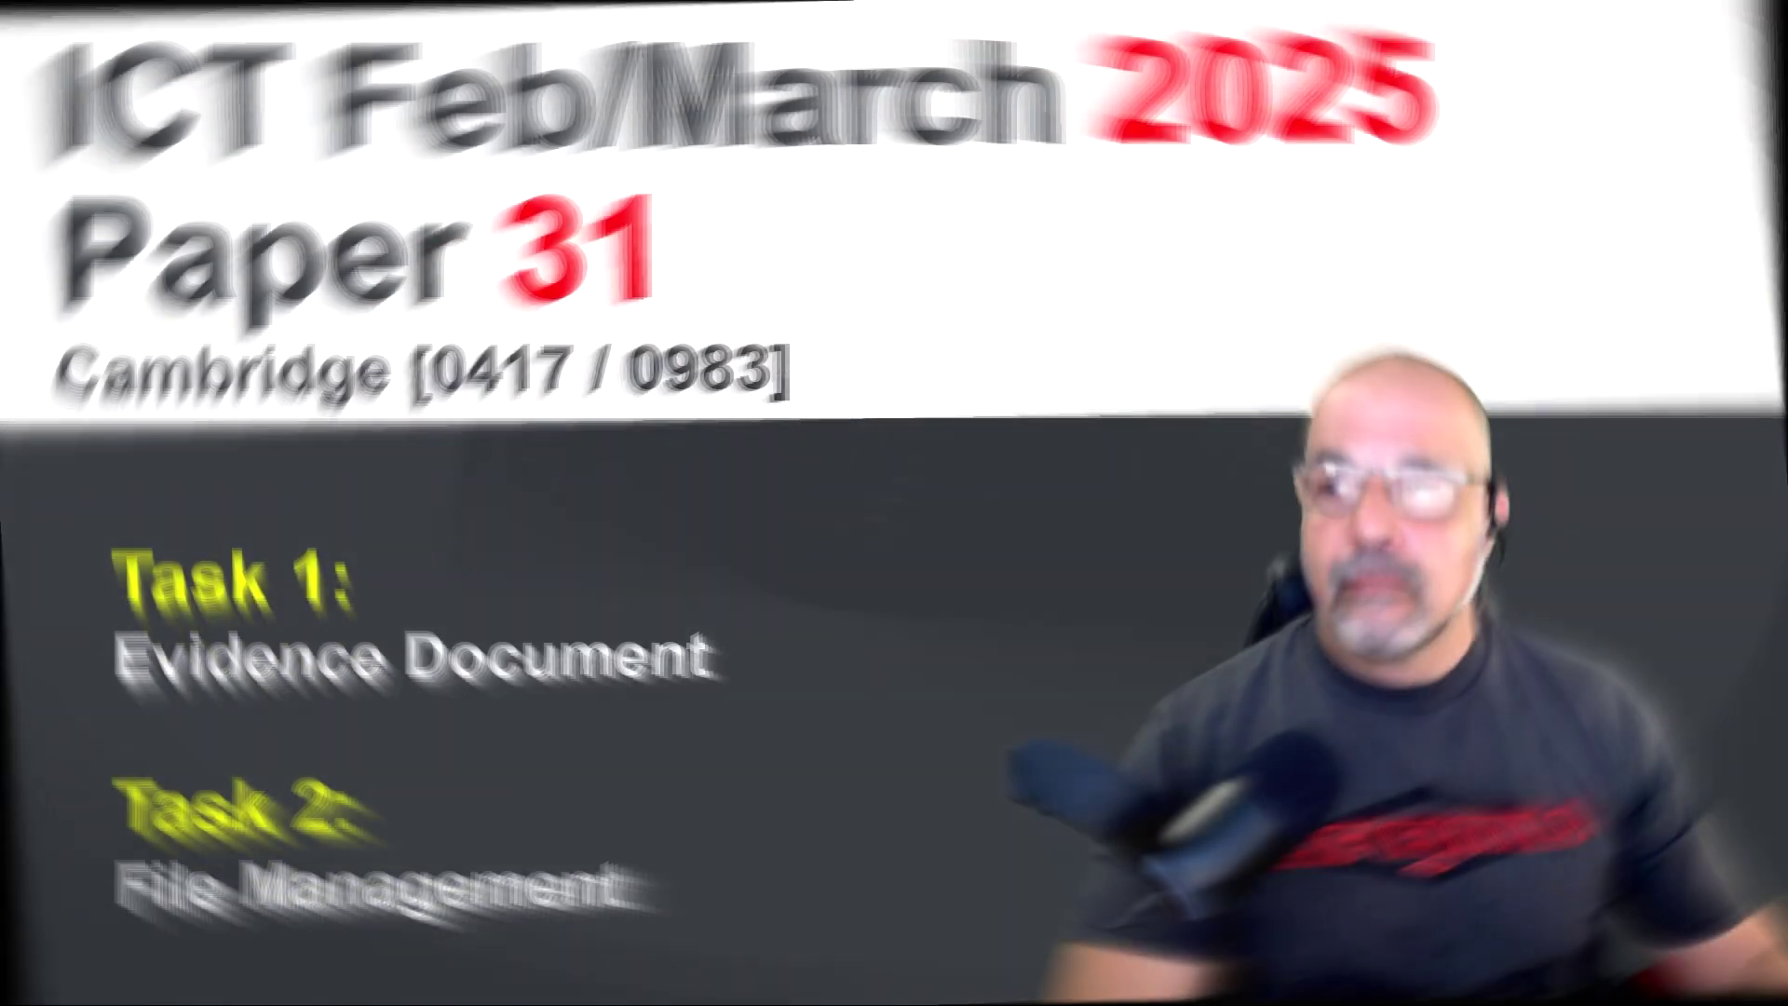